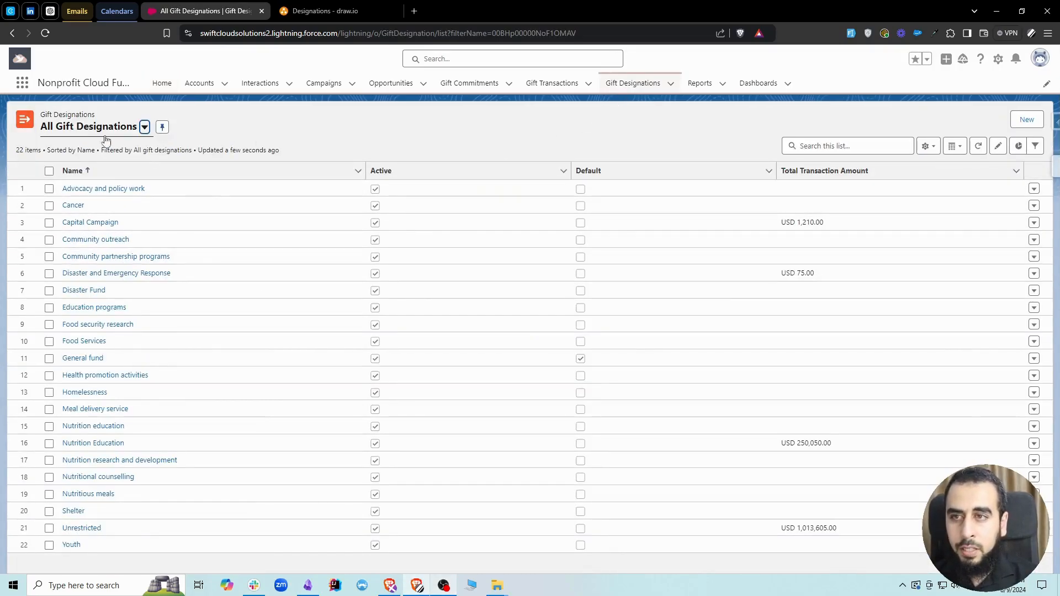
pyautogui.click(102, 128)
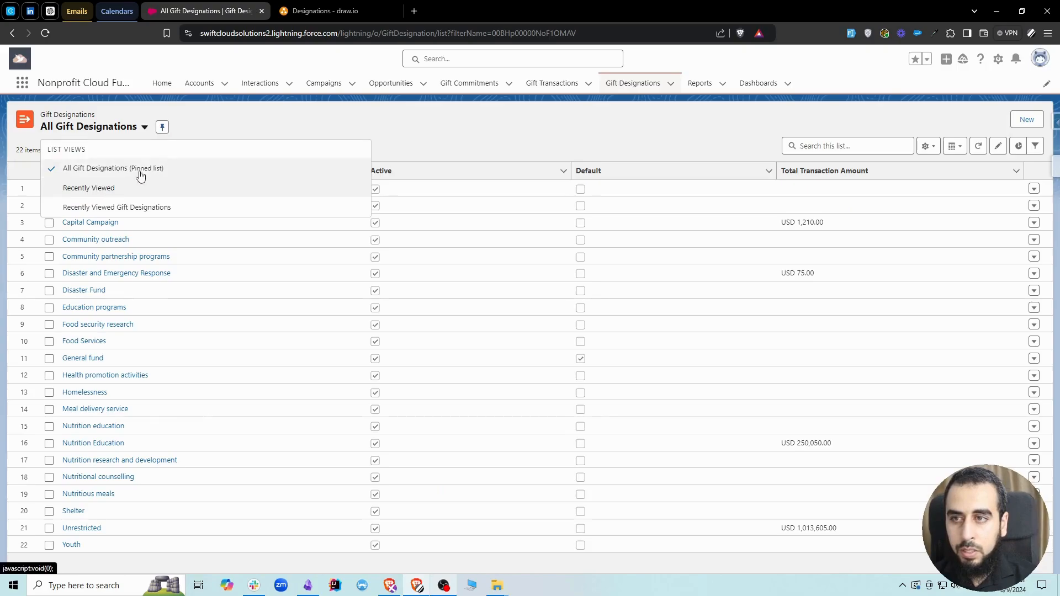
pyautogui.click(98, 130)
pyautogui.click(97, 131)
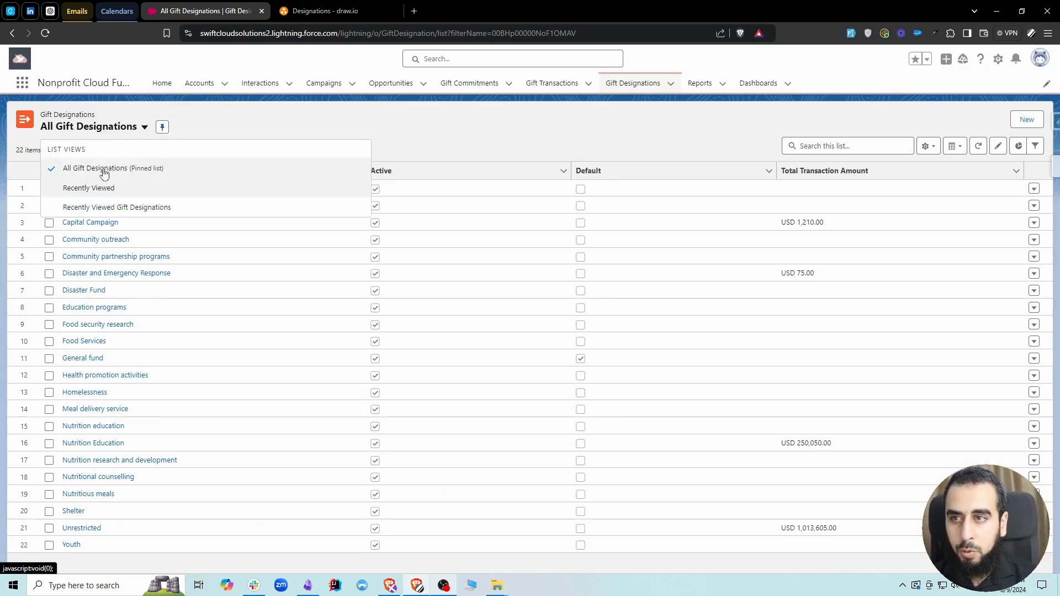
pyautogui.click(162, 126)
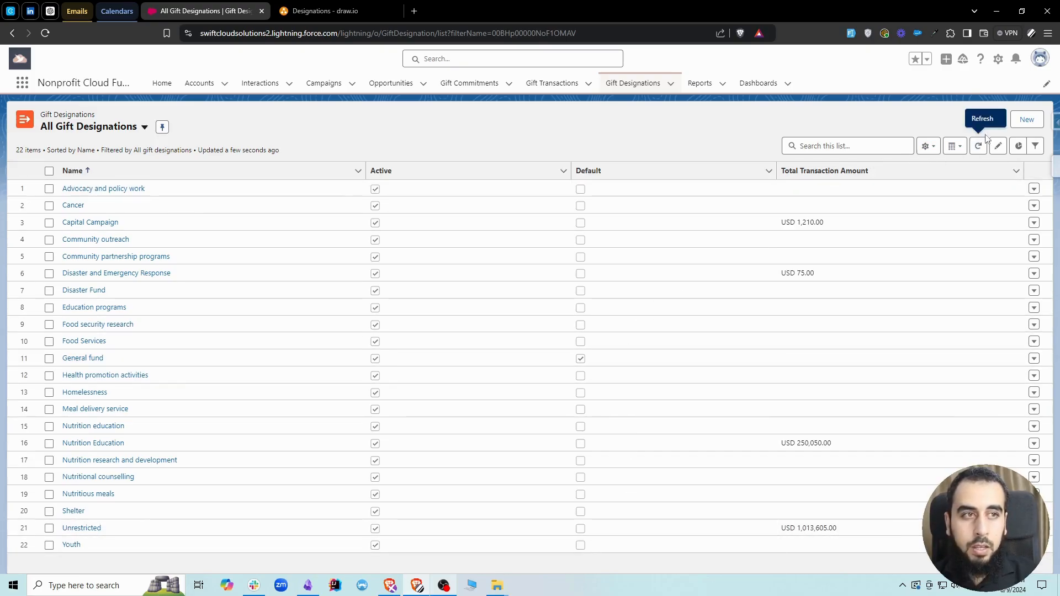
# Open a blank new gift designation form to examine its fields, and cancel it without saving.
pyautogui.click(1026, 120)
pyautogui.click(404, 267)
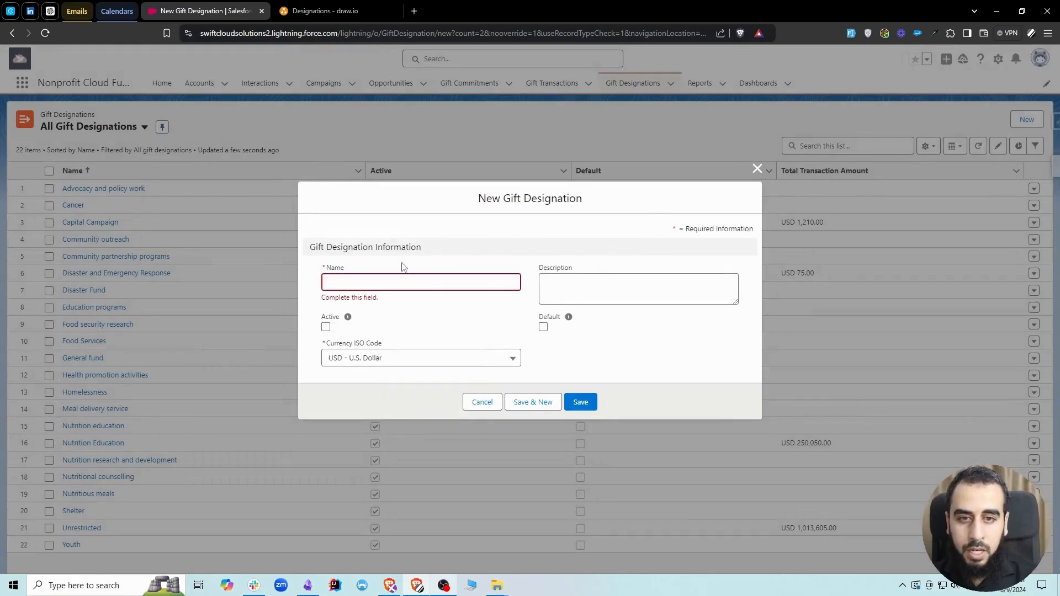
pyautogui.click(592, 288)
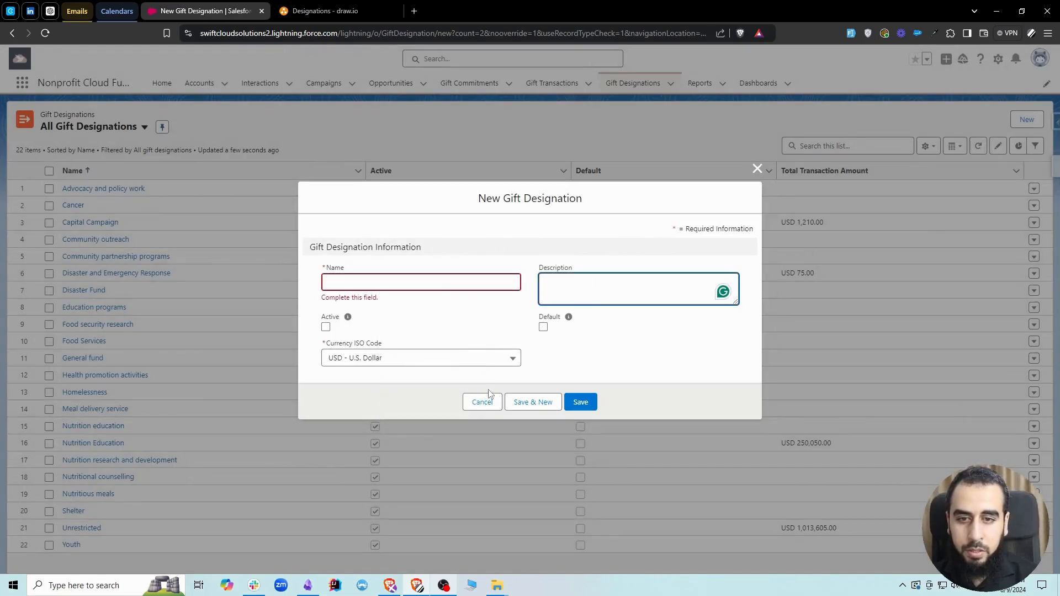
pyautogui.click(482, 401)
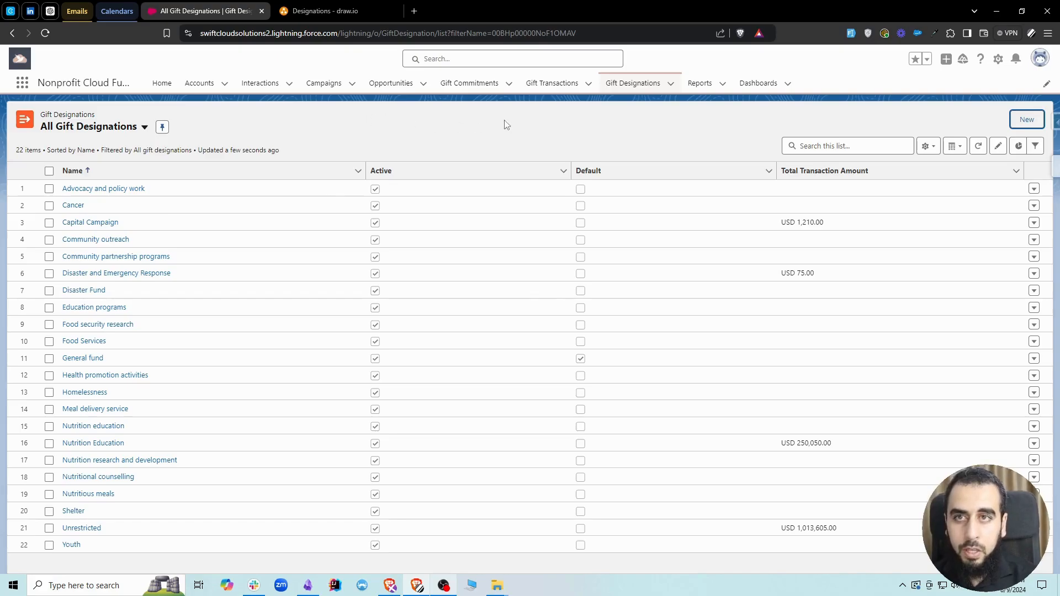
# Start a new gift transaction named "g" and choose one of the recent accounts as the donor.
pyautogui.click(555, 89)
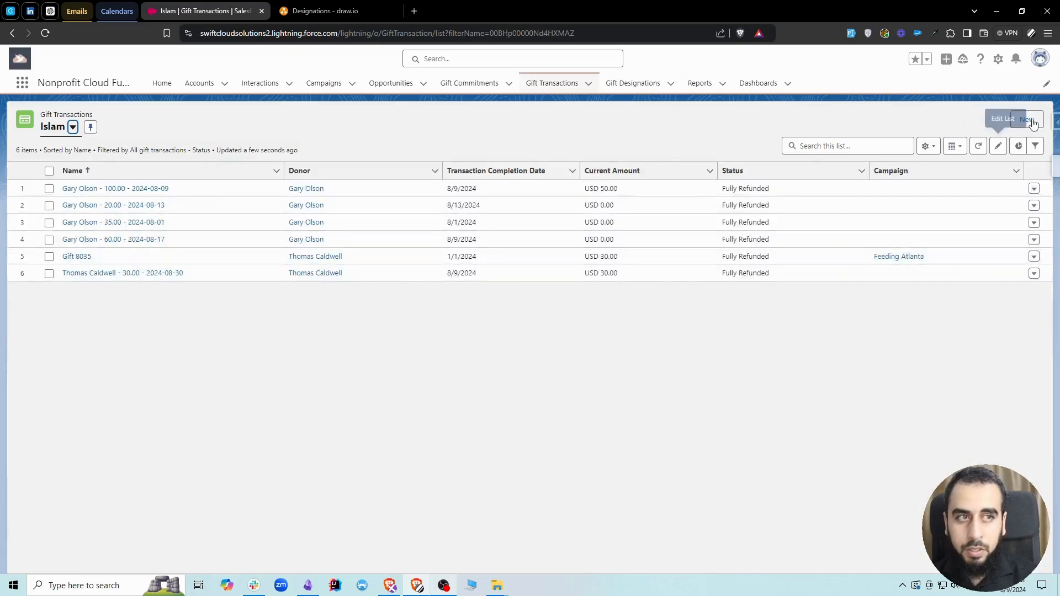
pyautogui.click(1028, 120)
pyautogui.write('g')
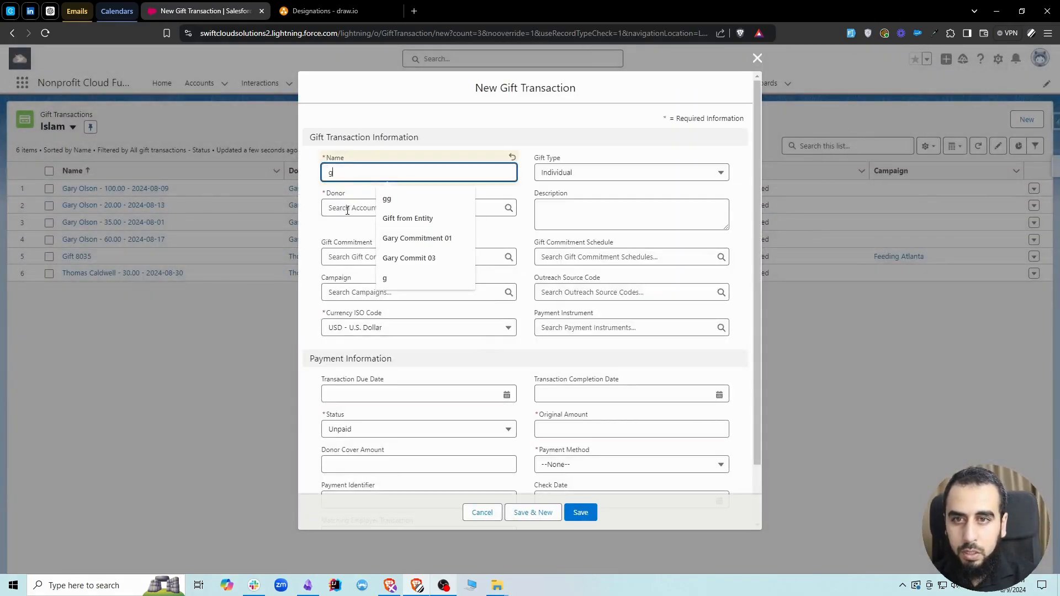
pyautogui.click(339, 209)
pyautogui.click(385, 282)
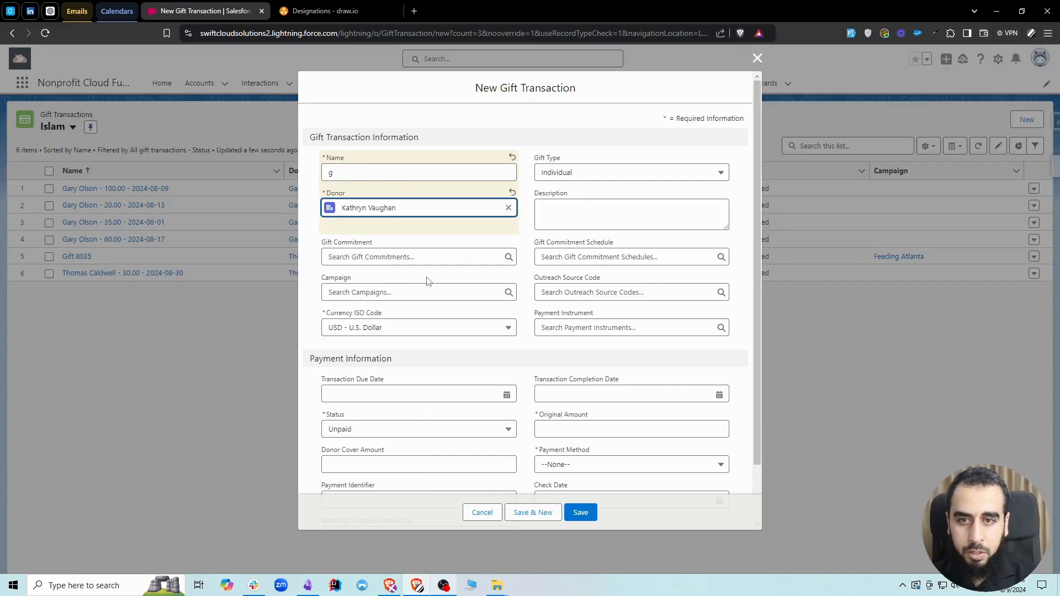
# Set status Paid, original amount 50, completion date 8/9/2024 and payment method PayPal, save the gift transaction, and show its related records.
pyautogui.scroll(-1, 489, 325)
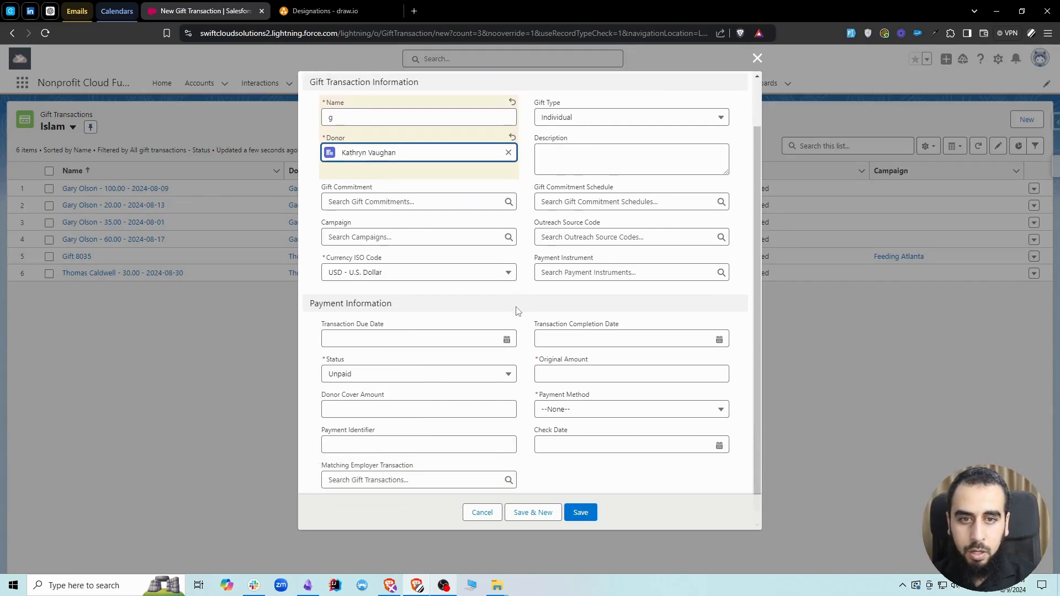
pyautogui.click(423, 373)
pyautogui.click(376, 435)
pyautogui.click(570, 373)
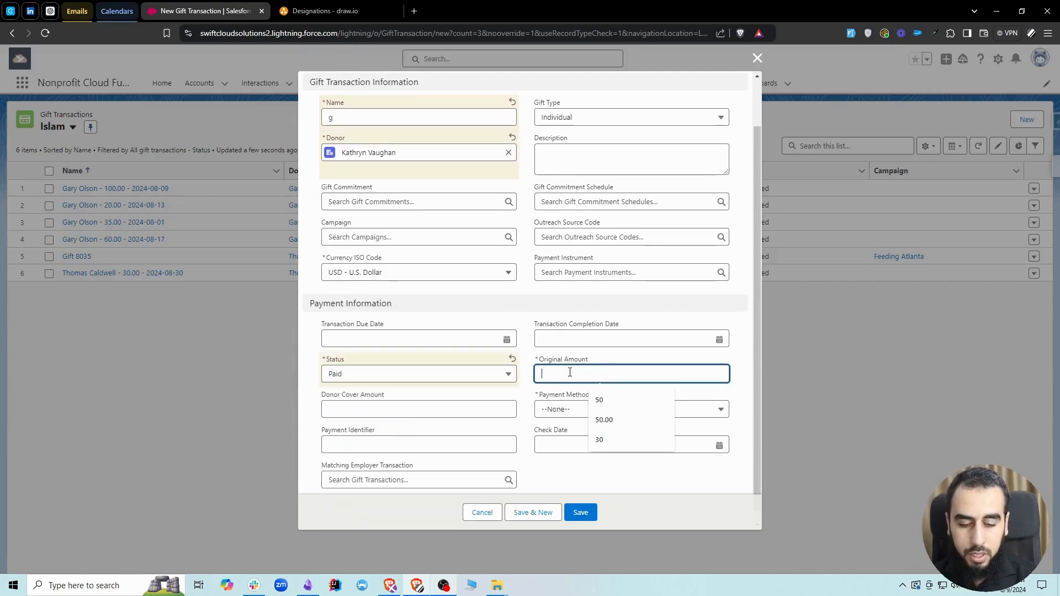
pyautogui.write('50')
pyautogui.click(575, 339)
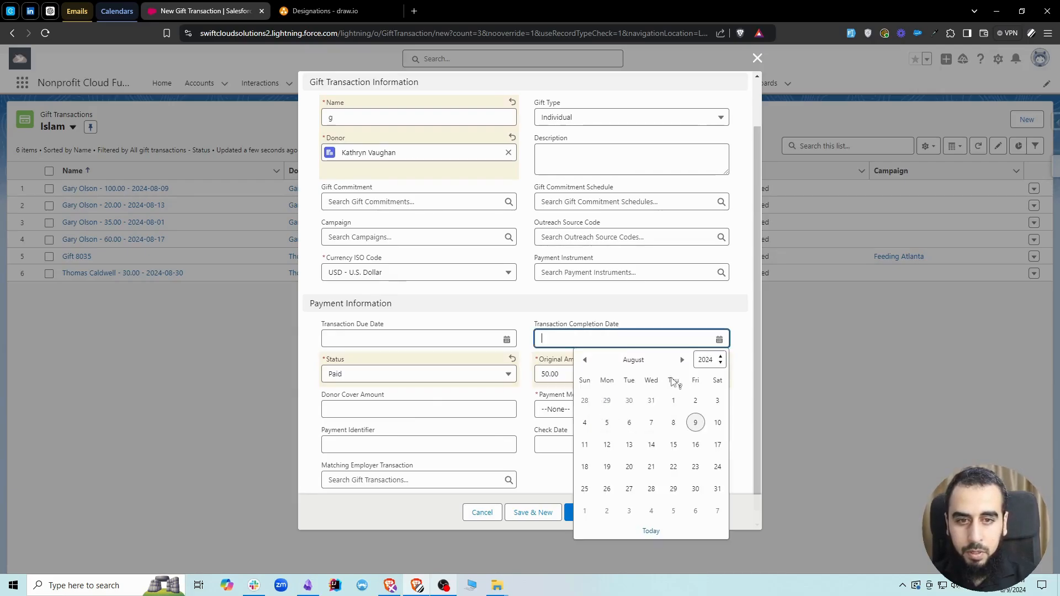
pyautogui.click(695, 422)
pyautogui.click(555, 409)
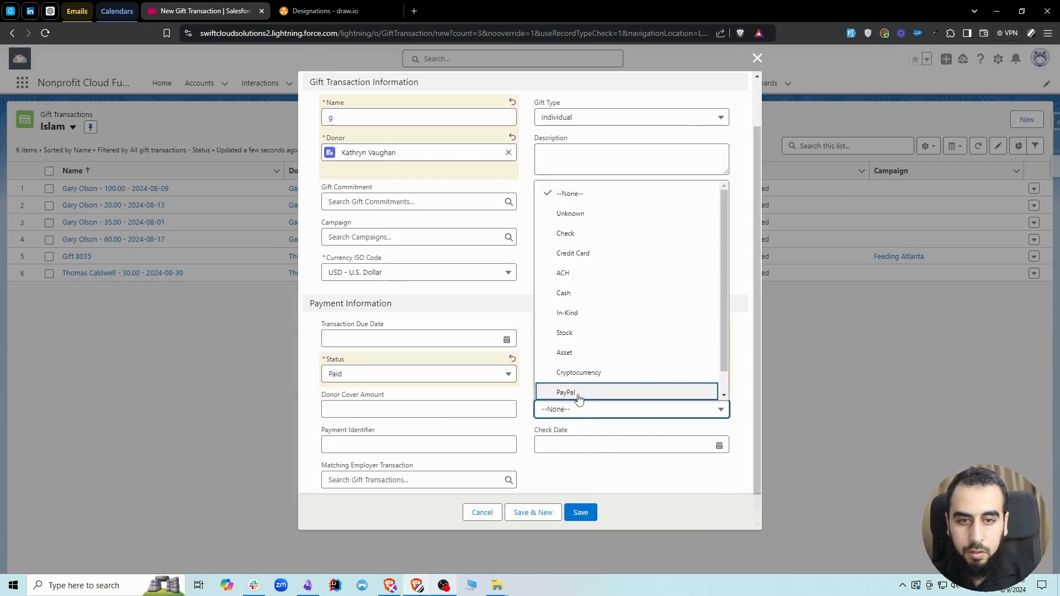
pyautogui.click(577, 395)
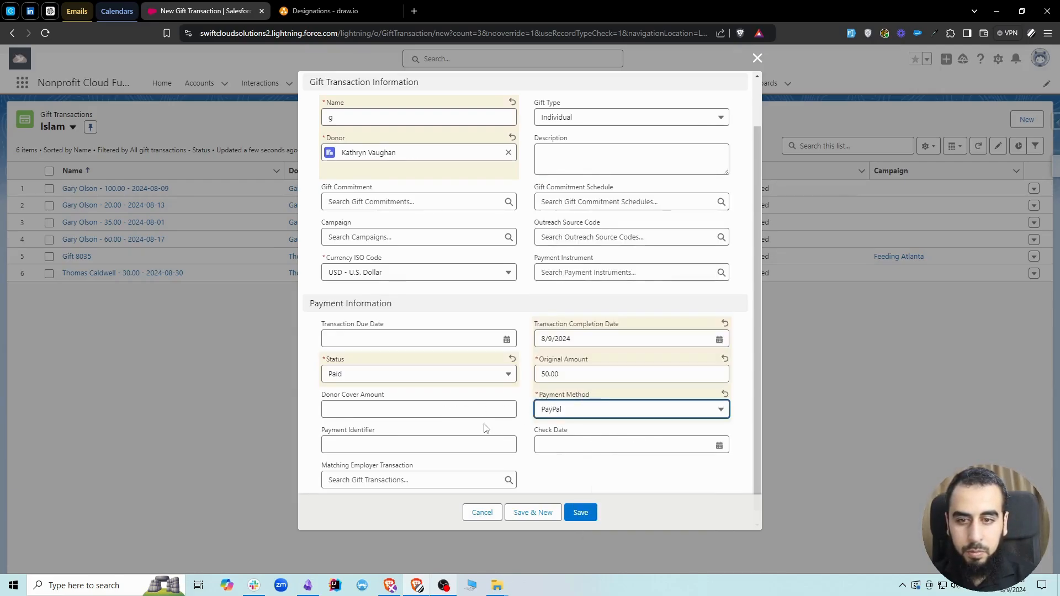
pyautogui.click(579, 513)
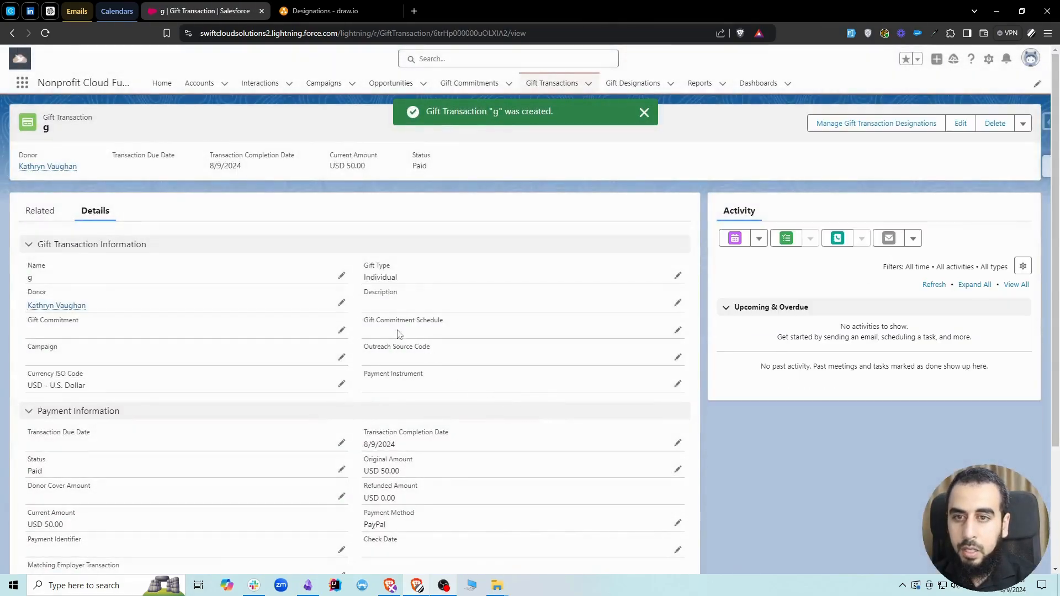
pyautogui.click(45, 217)
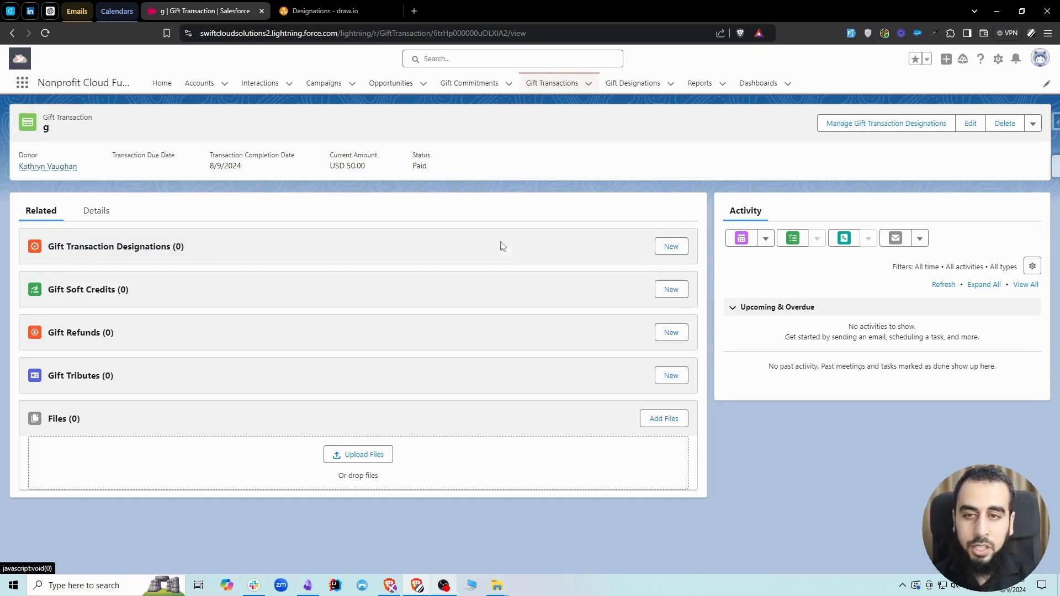
# Allocate 100% of the gift transaction to the General fund designation using Manage Gift Transaction Designations.
pyautogui.click(672, 246)
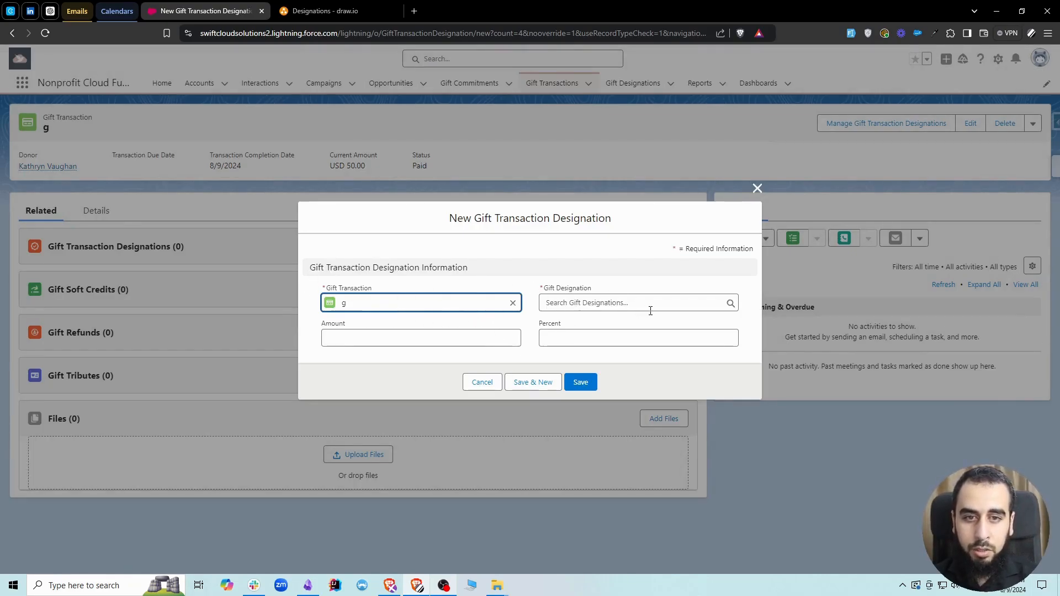
pyautogui.click(757, 188)
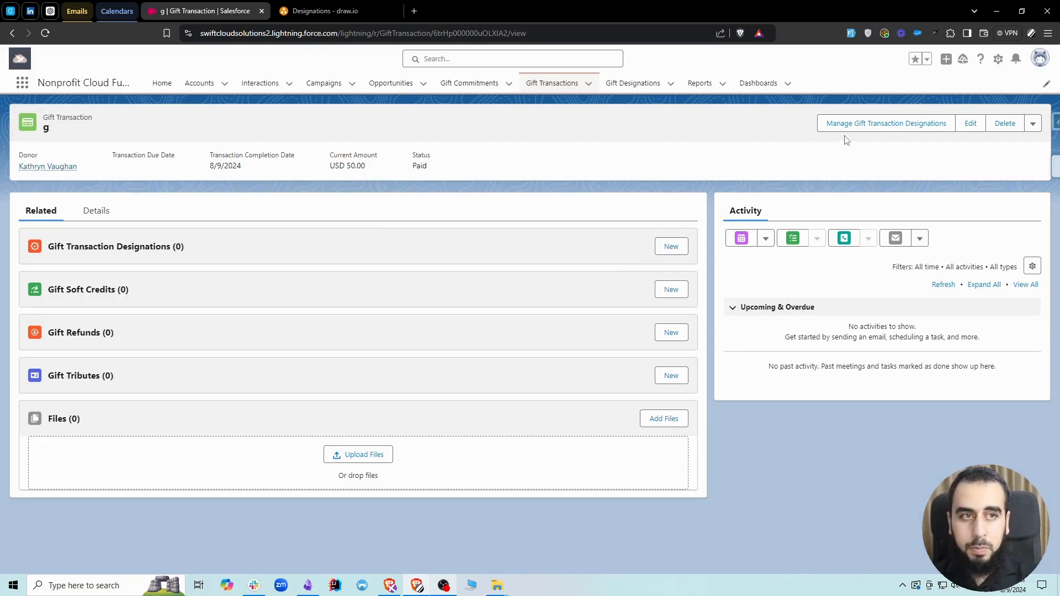
pyautogui.click(894, 124)
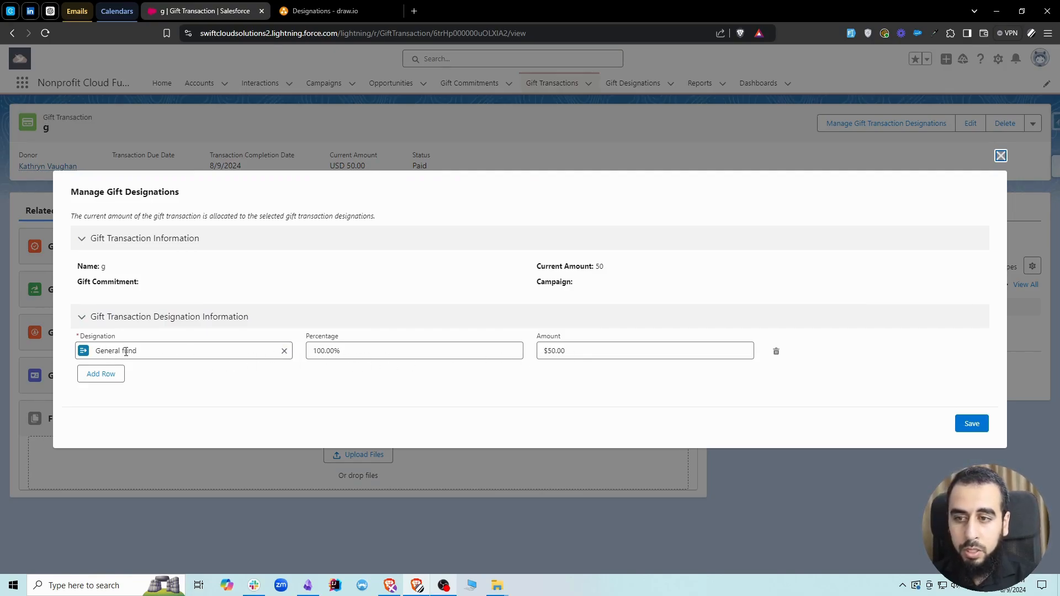
pyautogui.click(963, 429)
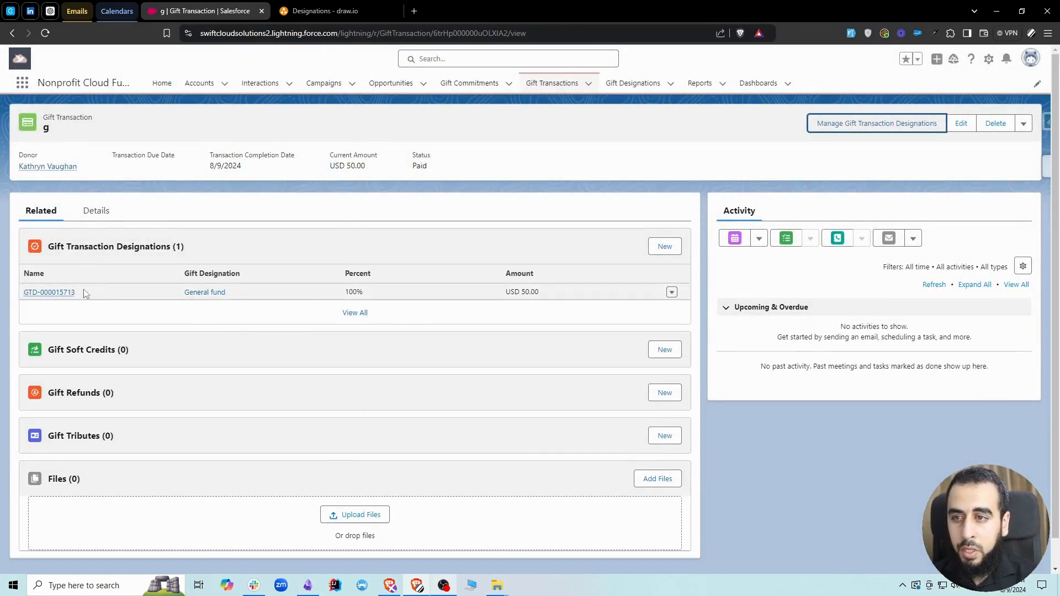
# Remove the General fund row from the gift transaction's designations and add a Youth designation at 50%.
pyautogui.click(856, 128)
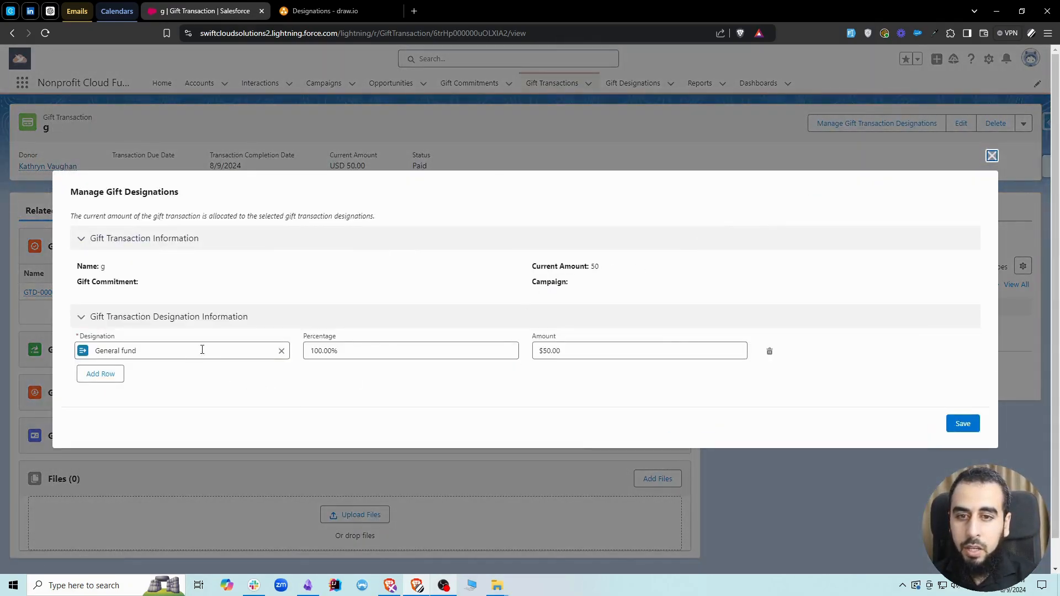
pyautogui.click(770, 352)
pyautogui.click(101, 357)
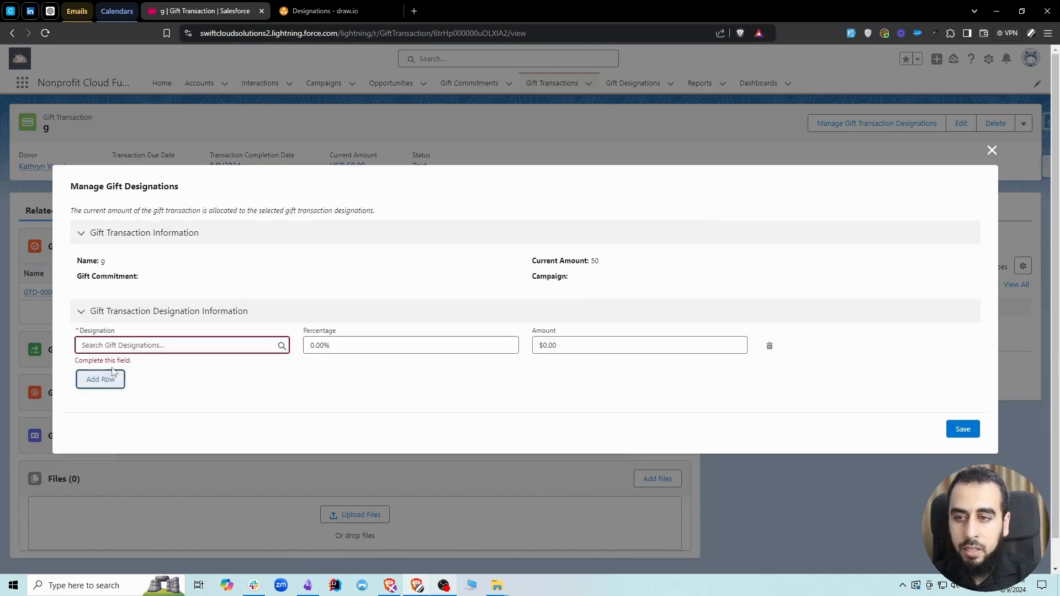
pyautogui.click(100, 376)
pyautogui.click(126, 327)
pyautogui.click(163, 380)
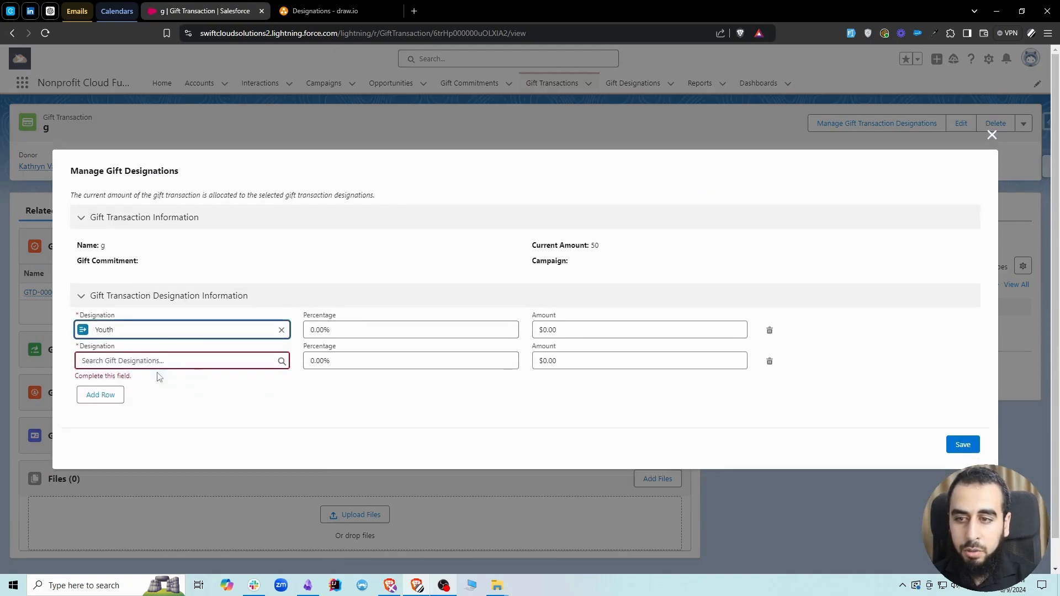
pyautogui.click(355, 329)
pyautogui.write('50')
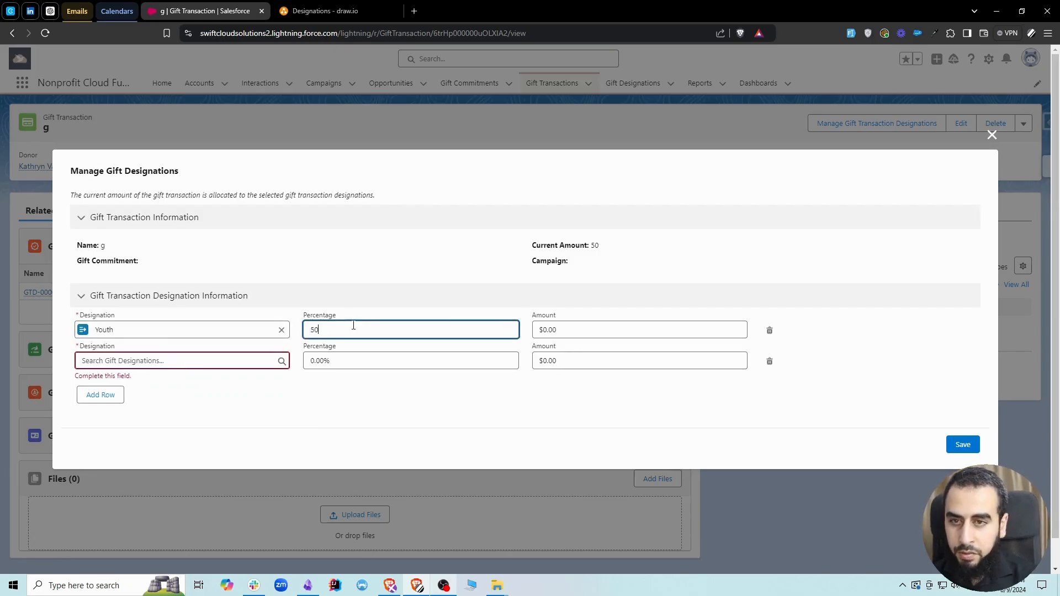
pyautogui.click(416, 402)
# Fill the second designation row with Cancer at 50% and save the gift transaction's designations.
pyautogui.click(154, 361)
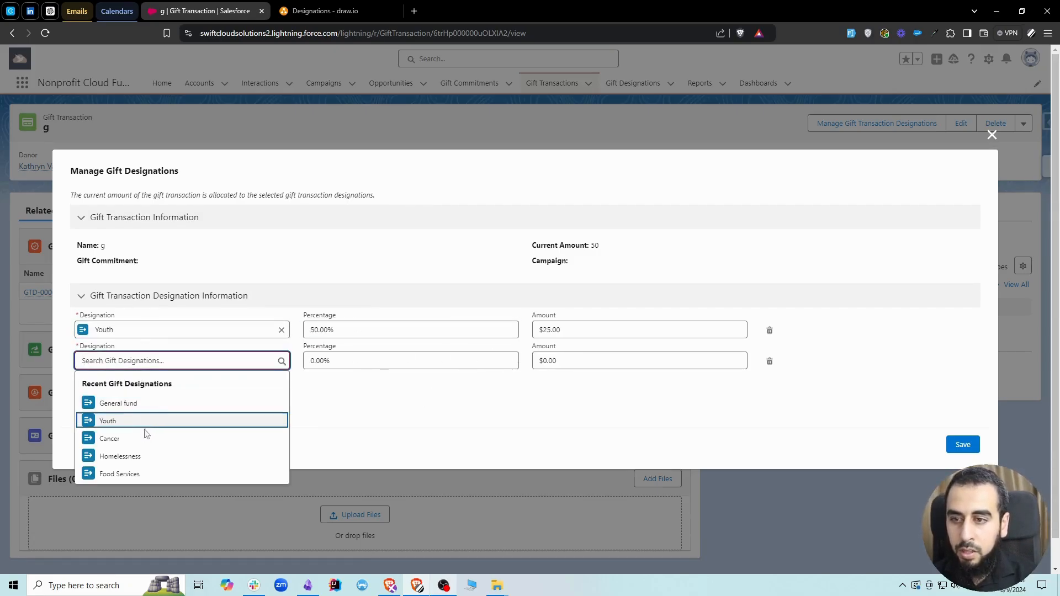
pyautogui.click(144, 435)
pyautogui.click(347, 366)
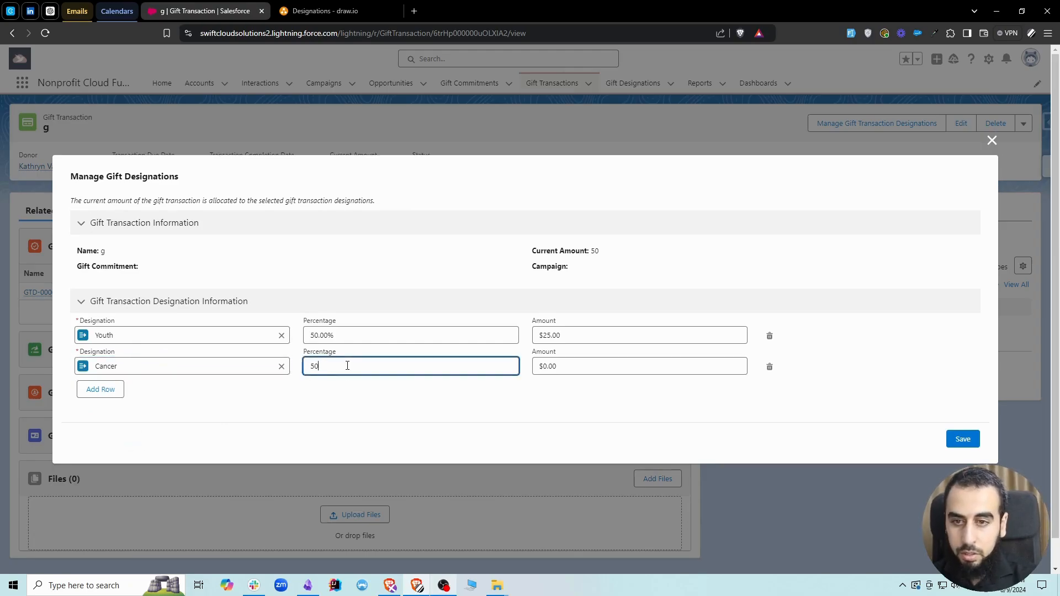
pyautogui.click(361, 415)
pyautogui.click(963, 439)
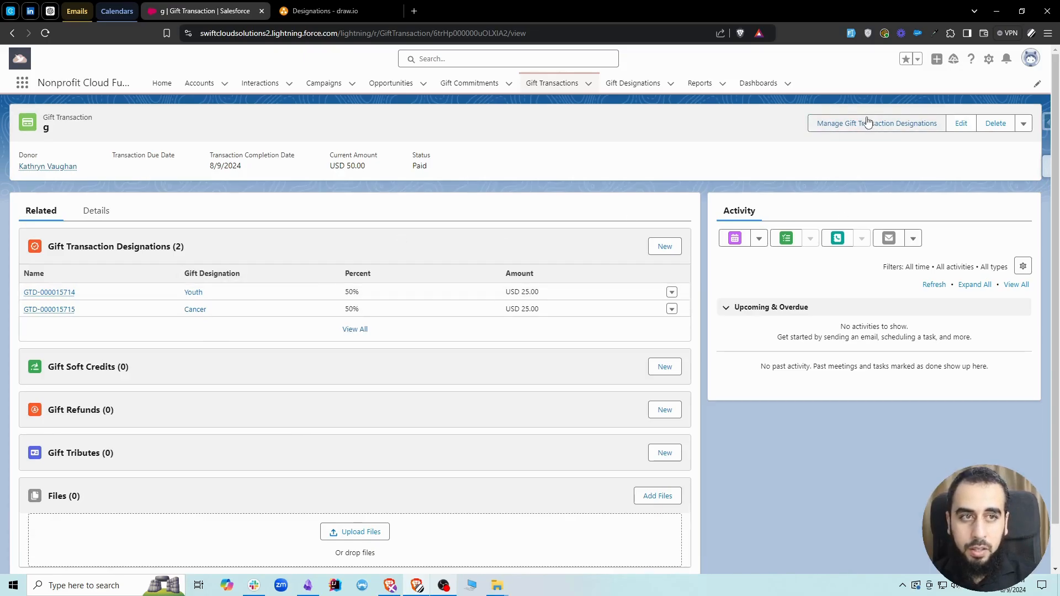
pyautogui.click(666, 248)
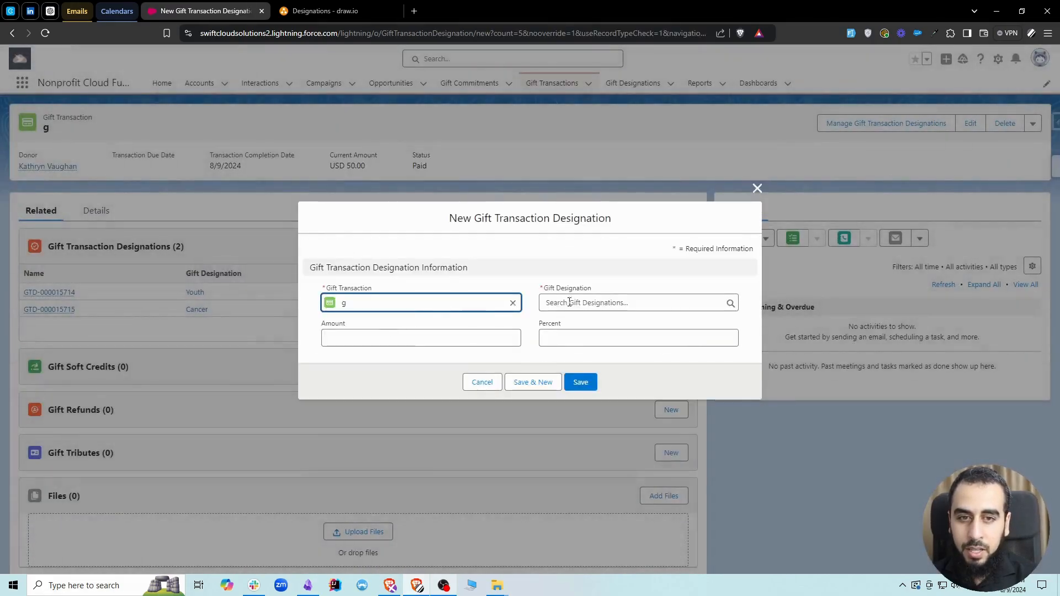
pyautogui.click(570, 303)
pyautogui.click(610, 416)
pyautogui.click(387, 339)
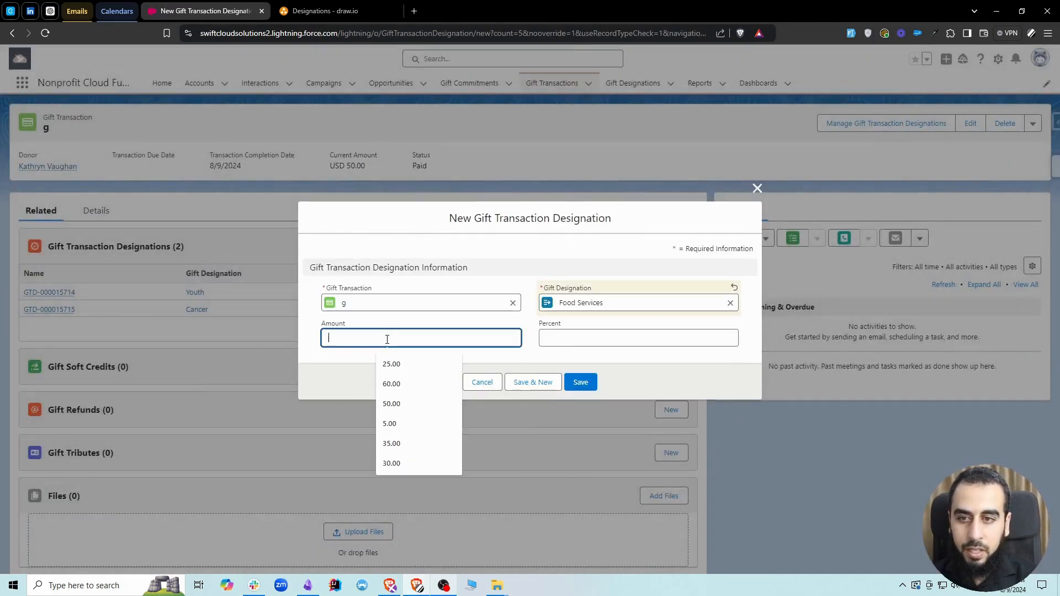
pyautogui.click(482, 382)
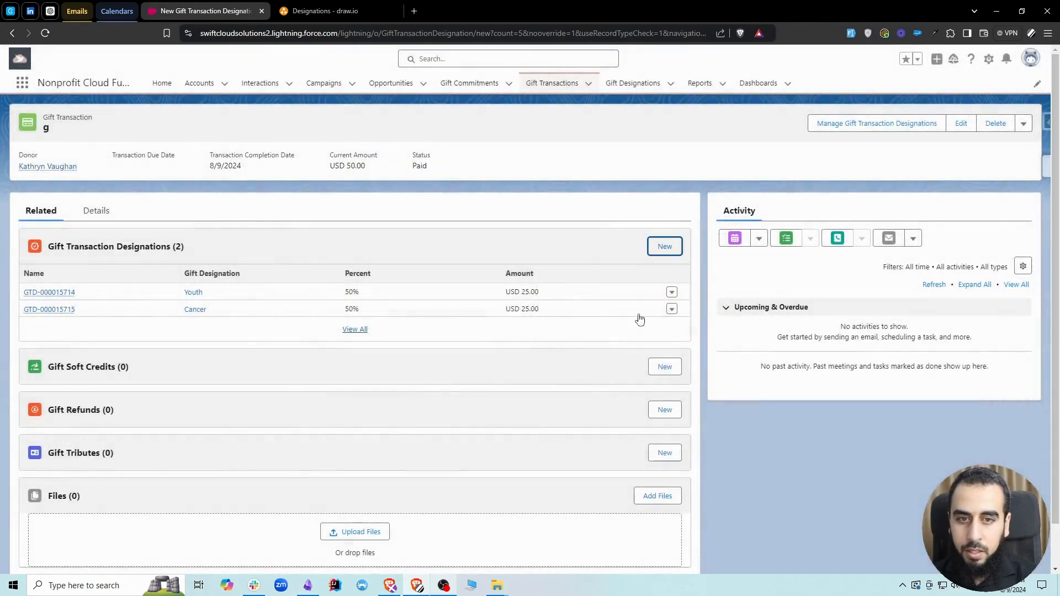
# Try to save the Cancer gift transaction designation with its percent set to 25%, and cancel the edit.
pyautogui.click(672, 310)
pyautogui.click(650, 281)
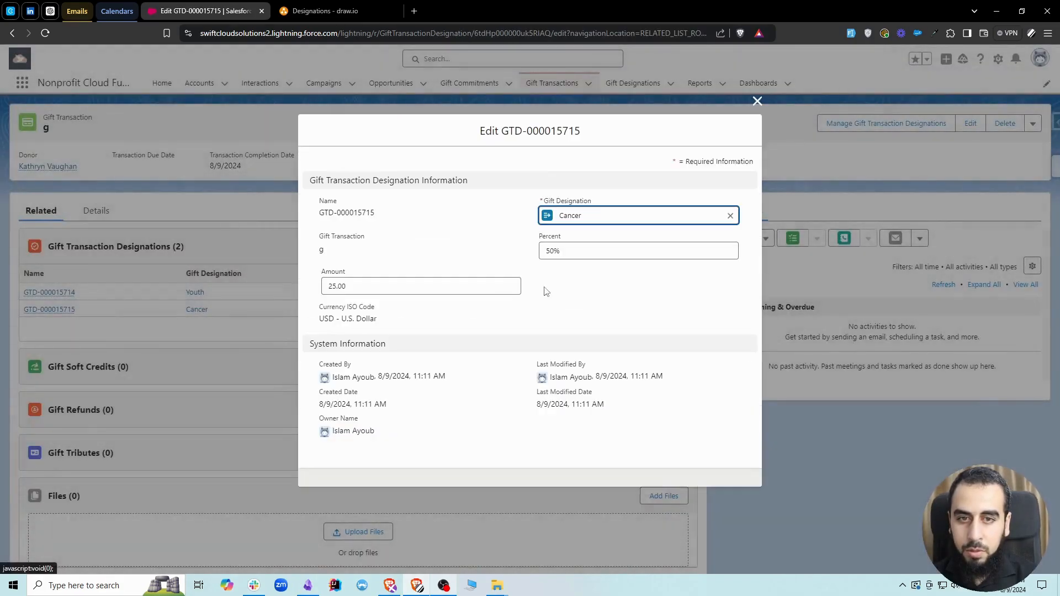
pyautogui.click(577, 251)
pyautogui.write('25')
pyautogui.click(571, 303)
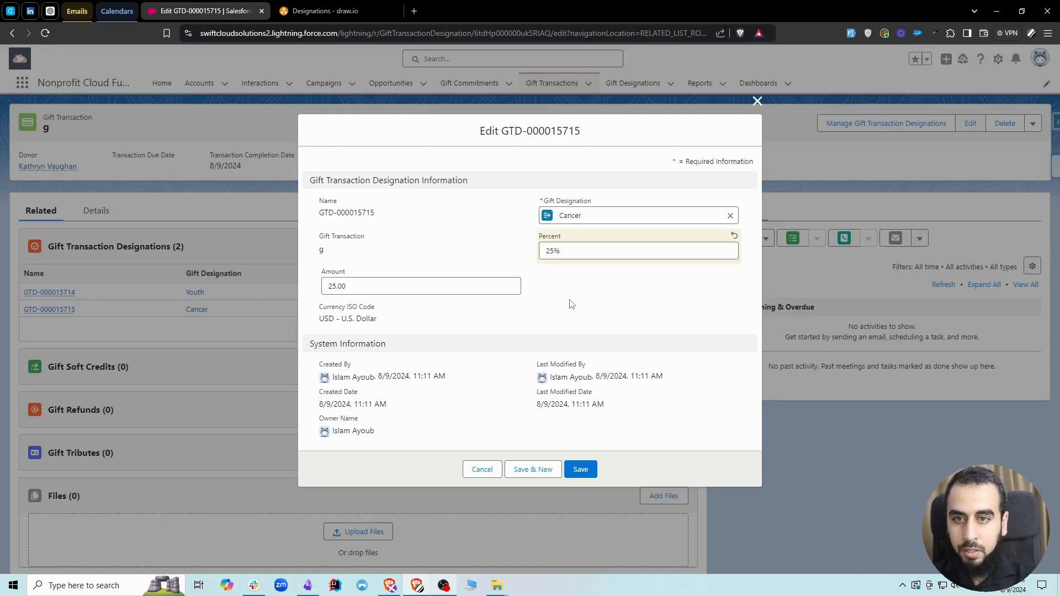
pyautogui.click(579, 469)
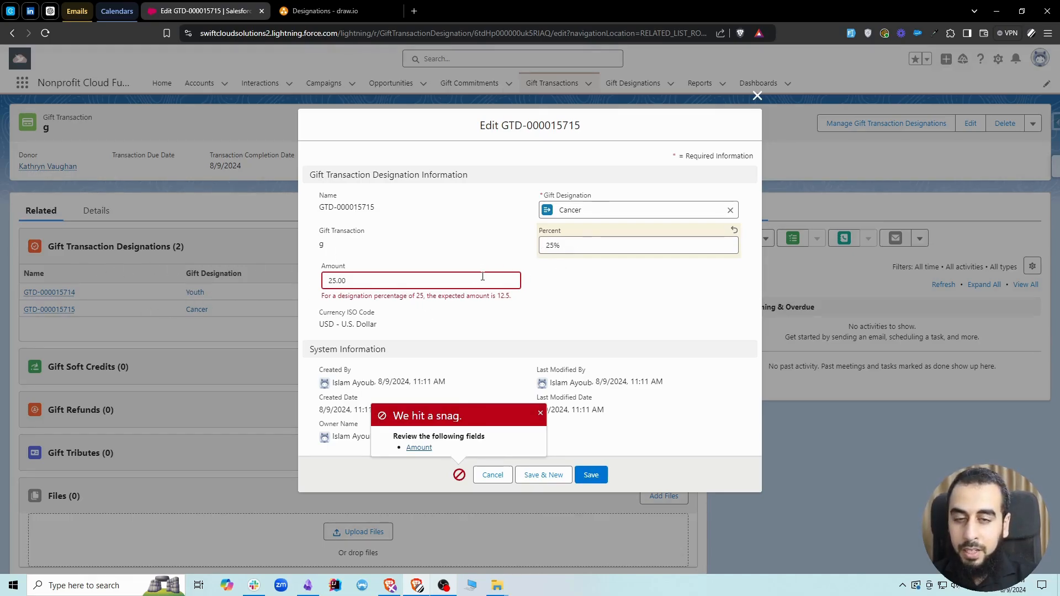
pyautogui.click(493, 474)
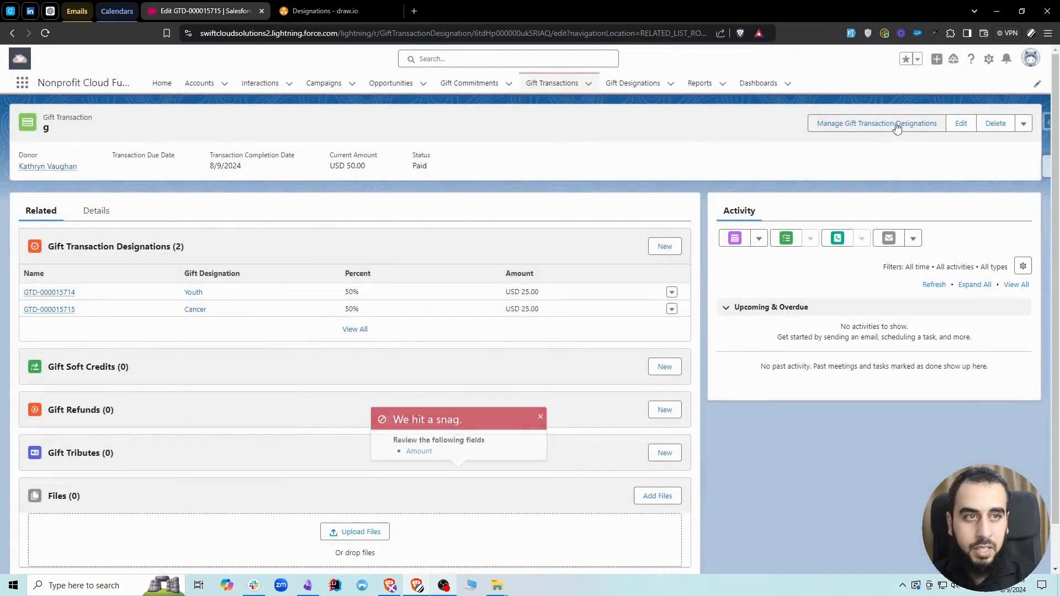
# Set the Youth row to 25% in the gift transaction's designations and save the allocation.
pyautogui.click(897, 125)
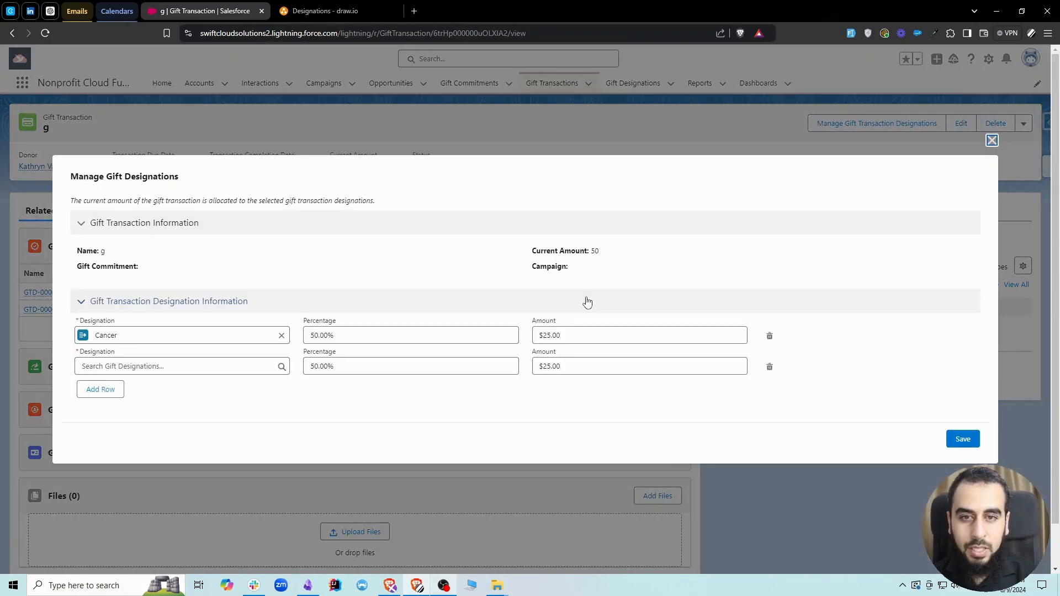
pyautogui.doubleClick(351, 365)
pyautogui.write('25')
pyautogui.click(533, 376)
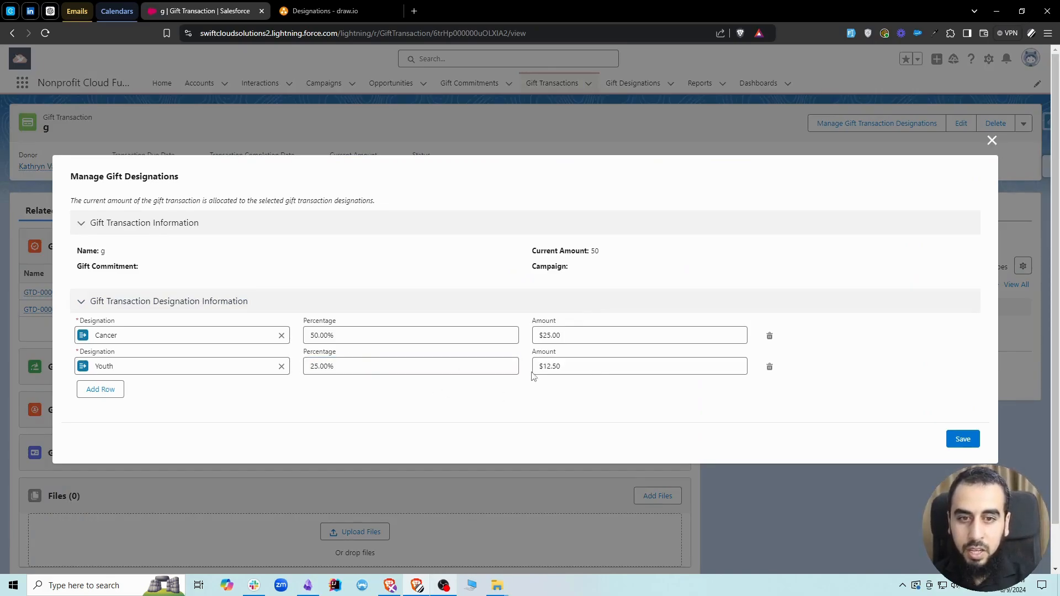
pyautogui.doubleClick(584, 363)
pyautogui.click(548, 403)
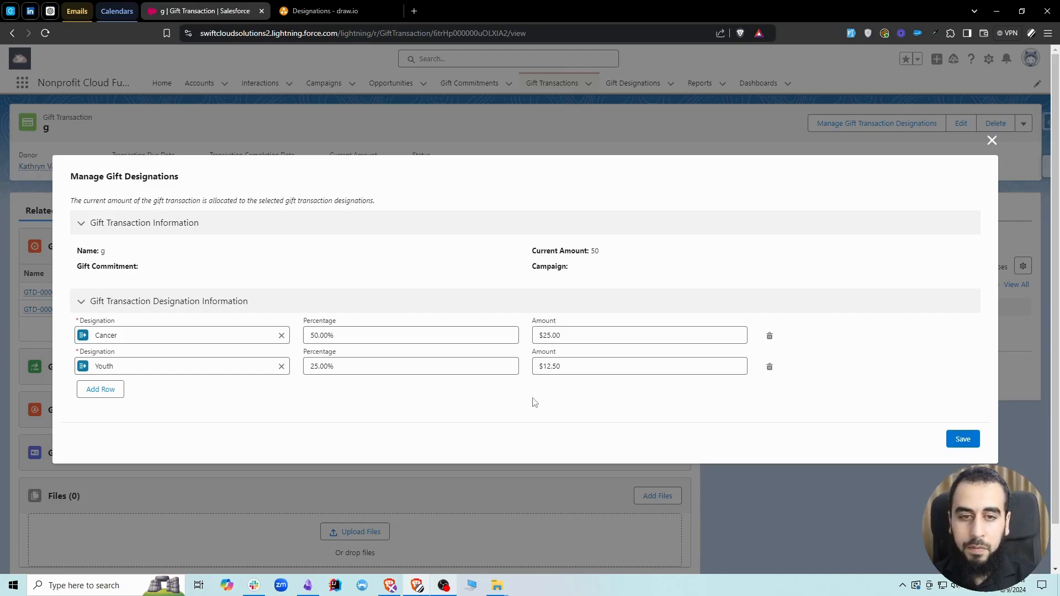
pyautogui.click(962, 439)
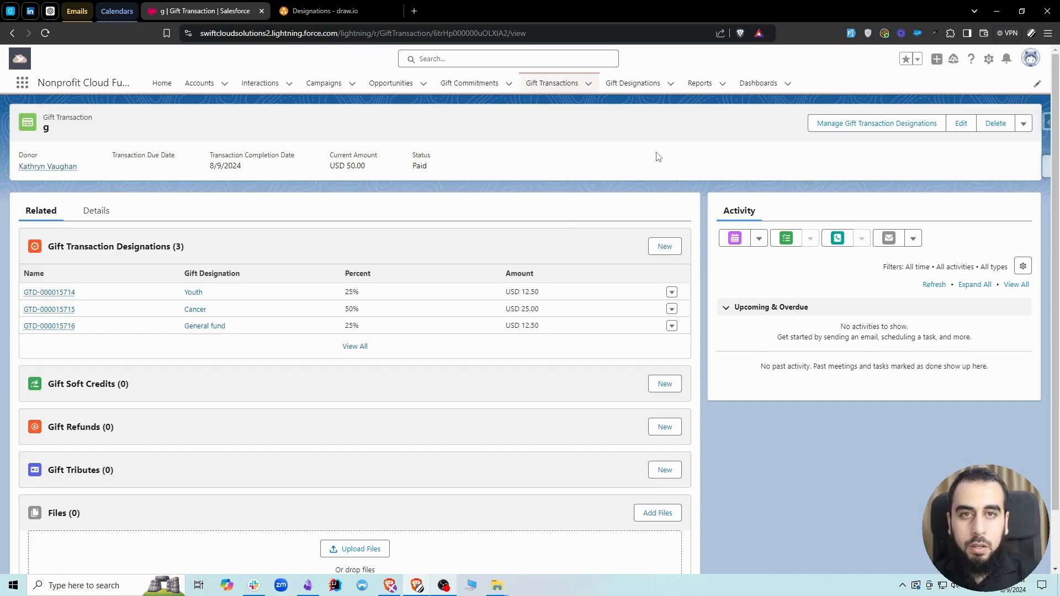
# Start a new gift commitment, select the donor's account, and set the status to Active.
pyautogui.click(473, 84)
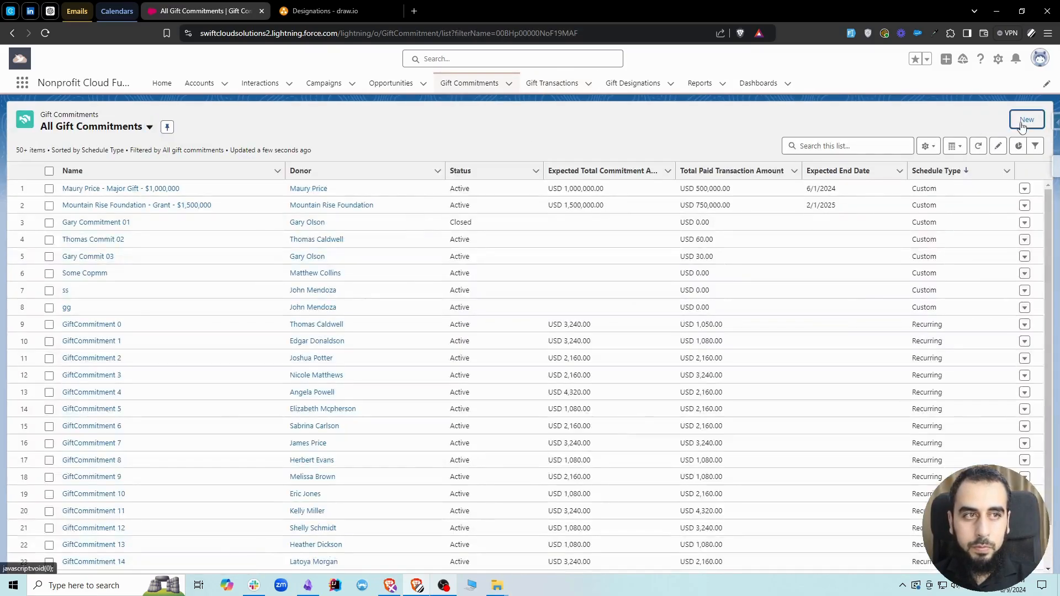
pyautogui.click(1022, 123)
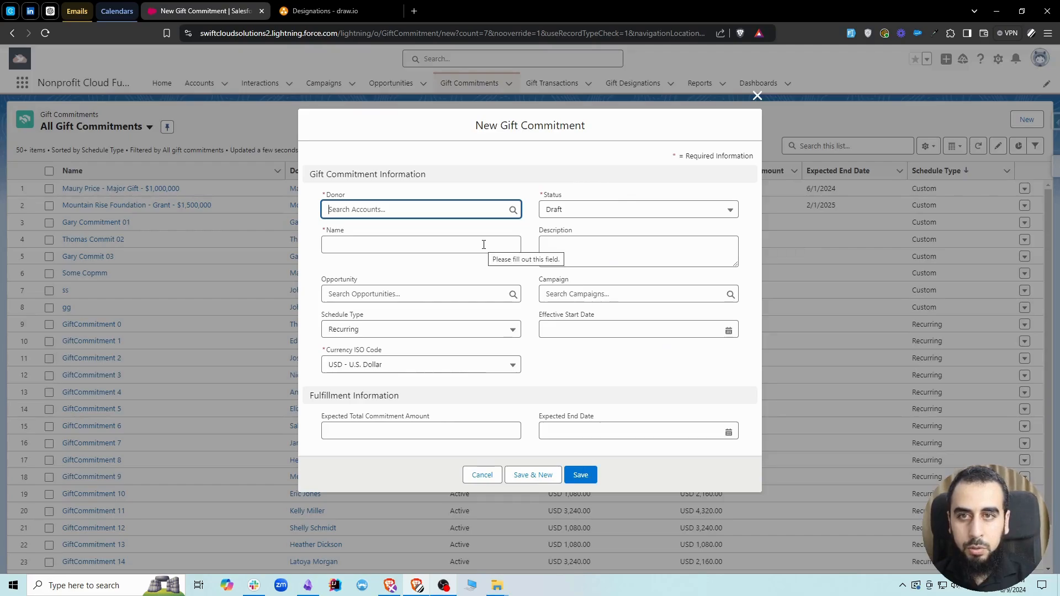
pyautogui.click(371, 209)
pyautogui.click(379, 253)
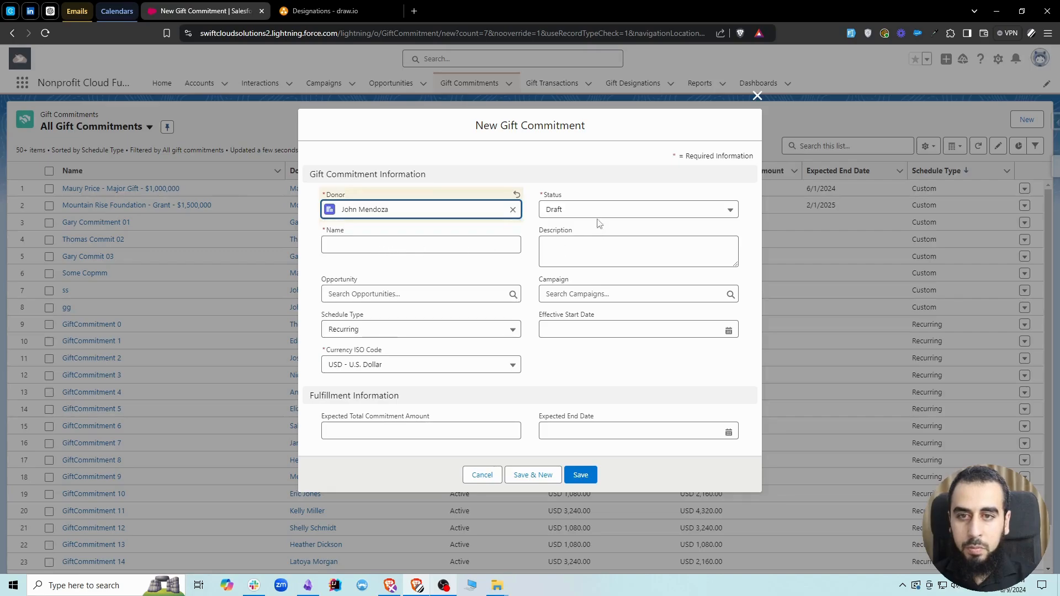
pyautogui.click(584, 210)
pyautogui.click(569, 253)
# Name the gift commitment after the donor, set its schedule type to Custom, and save it.
pyautogui.click(376, 244)
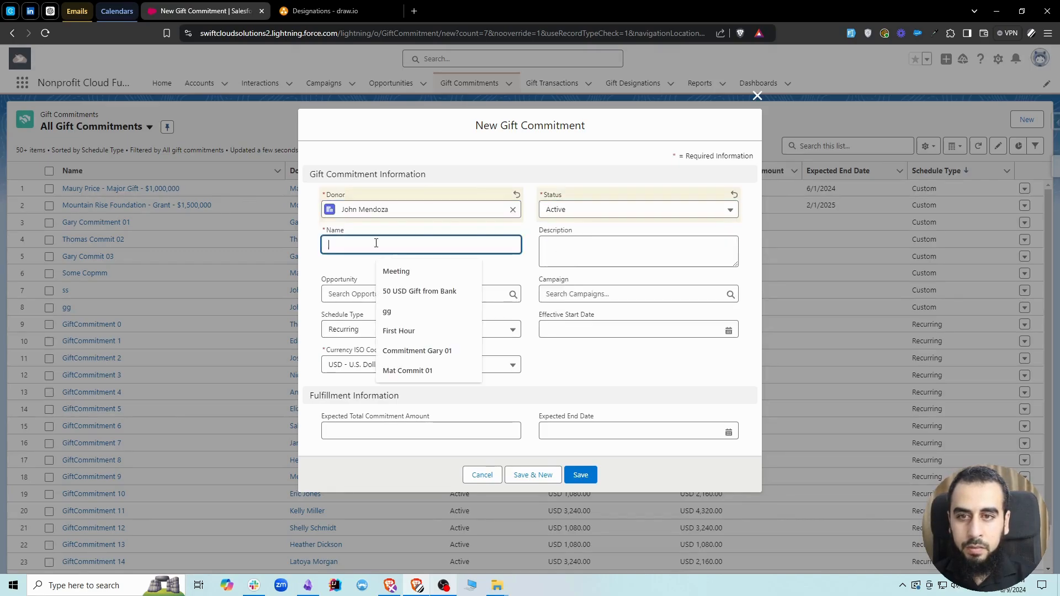
pyautogui.write('John')
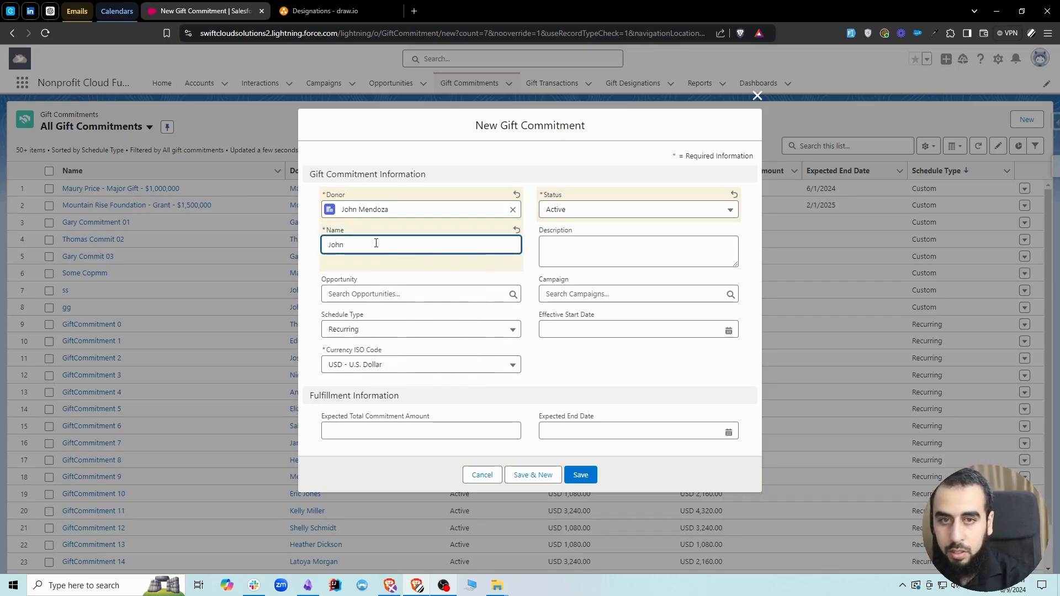
pyautogui.write(' C')
pyautogui.click(388, 331)
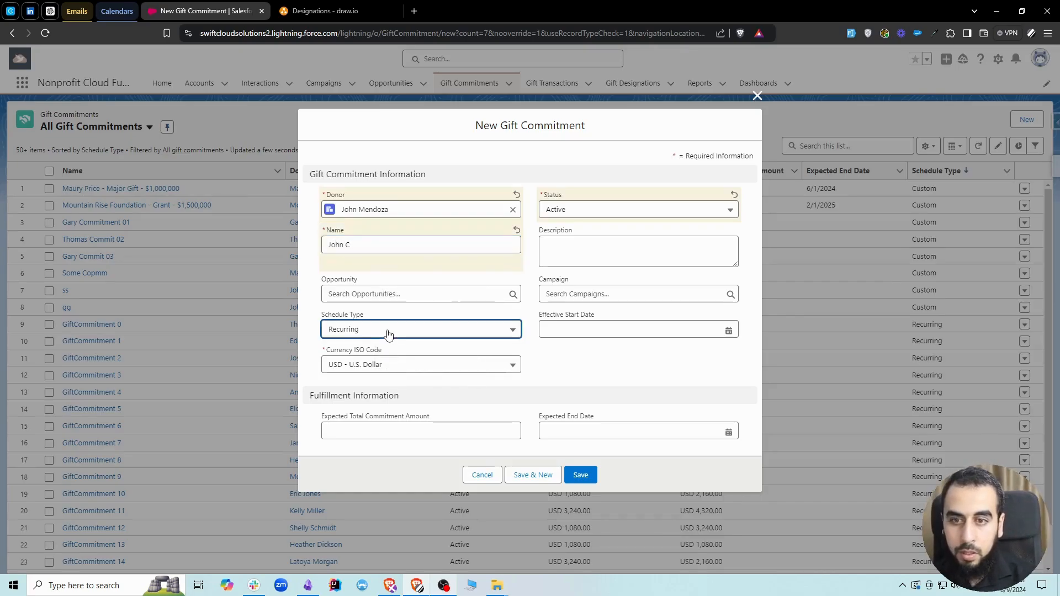
pyautogui.click(388, 331)
pyautogui.click(353, 392)
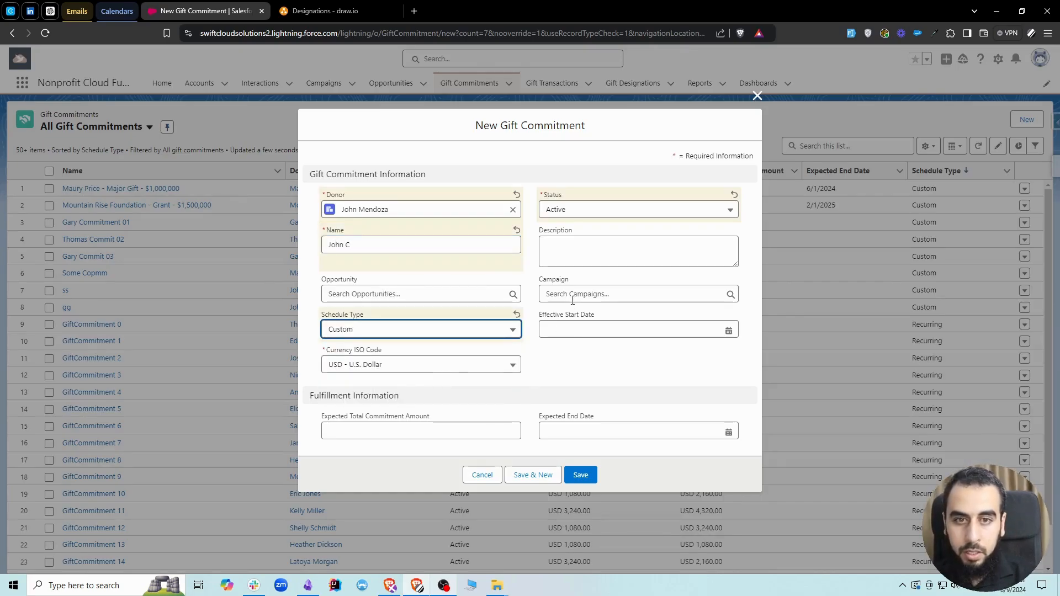
pyautogui.click(580, 476)
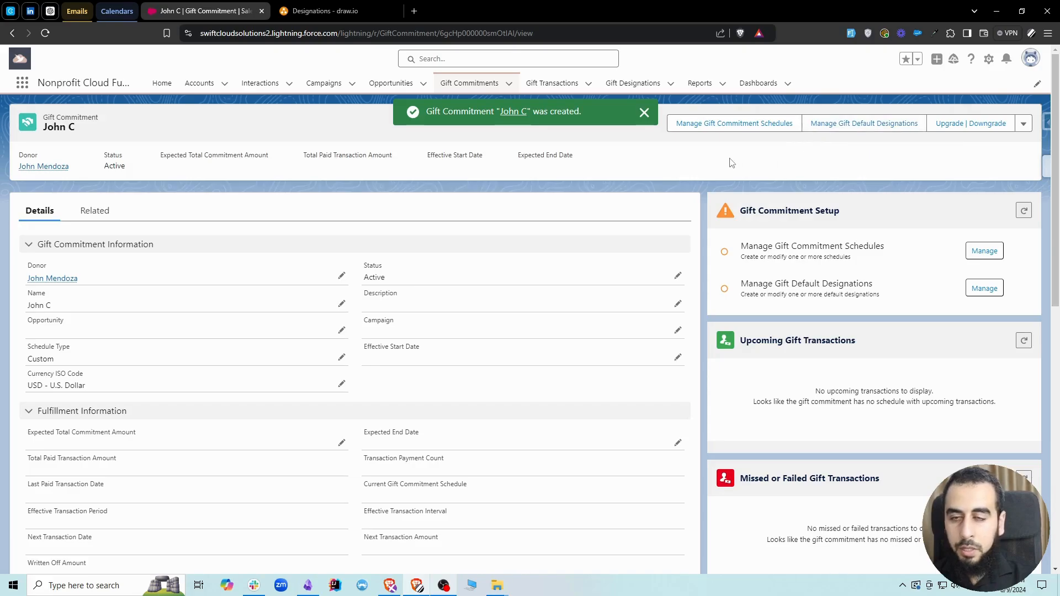
# Replace the commitment's General fund default designation with Cancer at 100% and save the default designations.
pyautogui.click(847, 125)
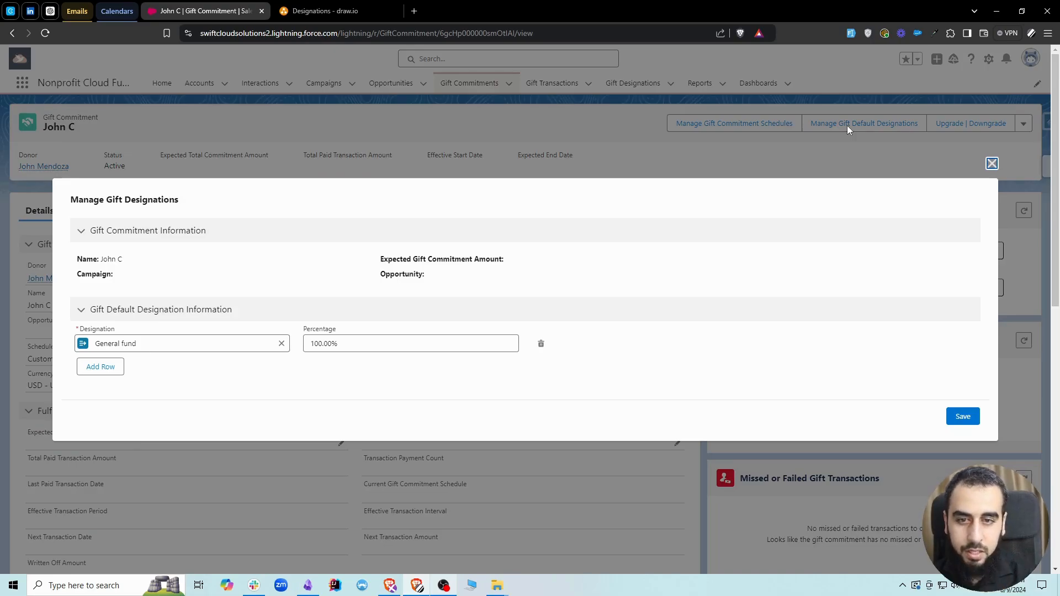
pyautogui.click(542, 346)
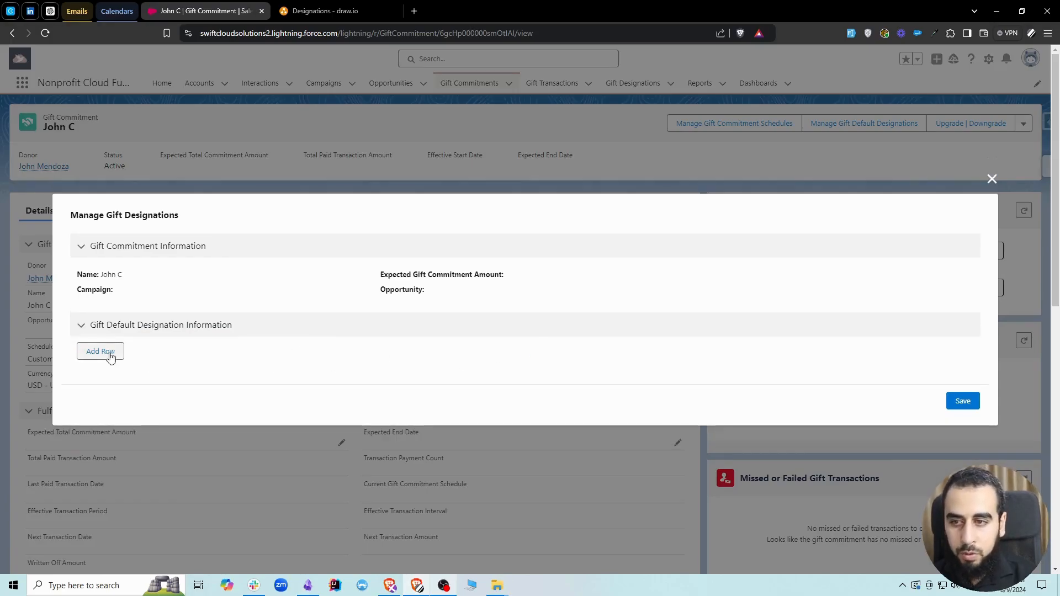
pyautogui.click(102, 350)
pyautogui.click(145, 339)
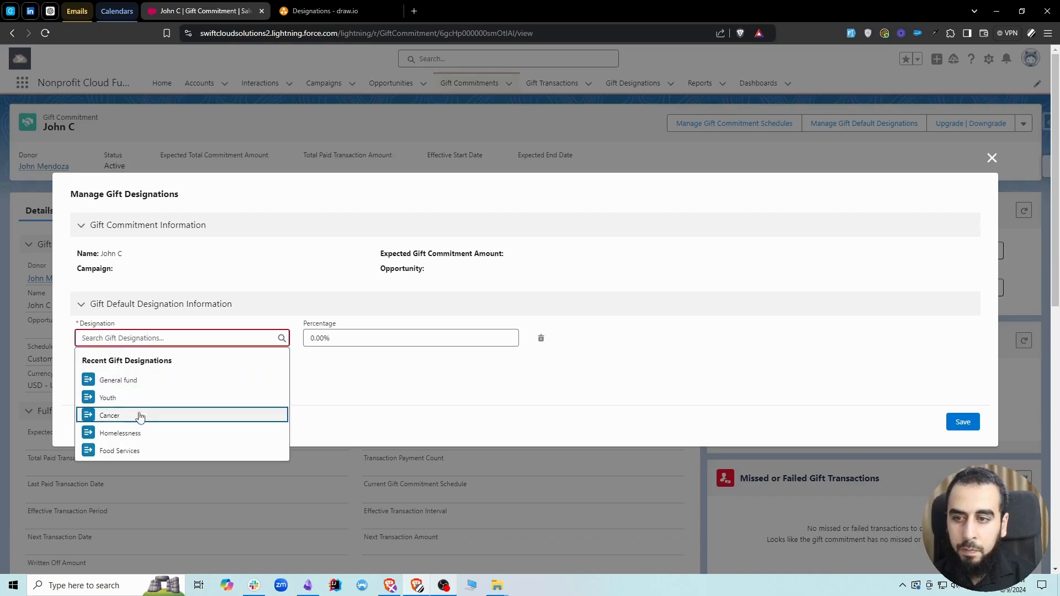
pyautogui.click(137, 415)
pyautogui.click(326, 342)
pyautogui.write('100')
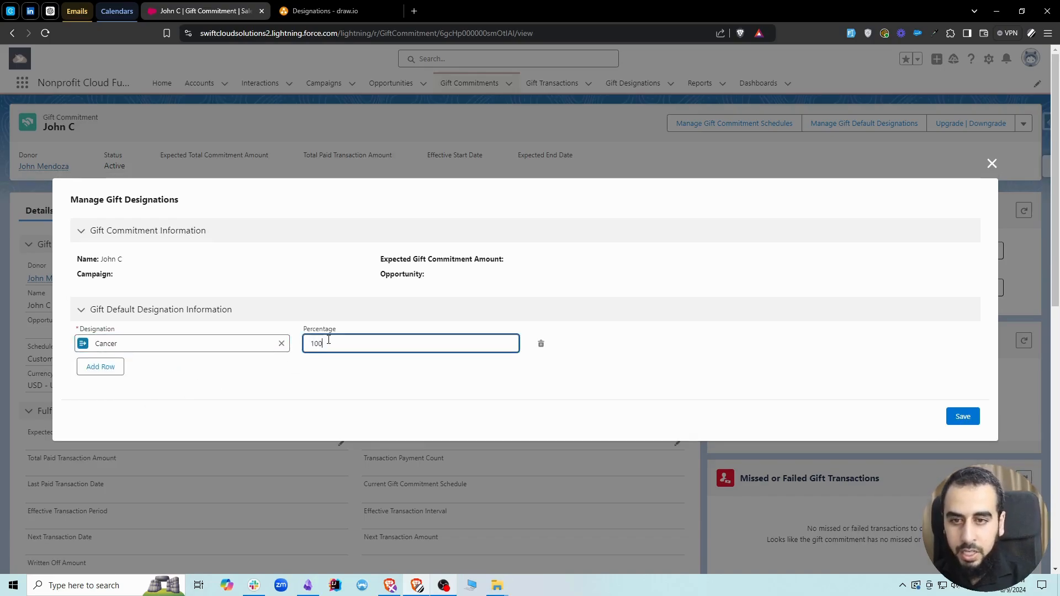
pyautogui.click(353, 382)
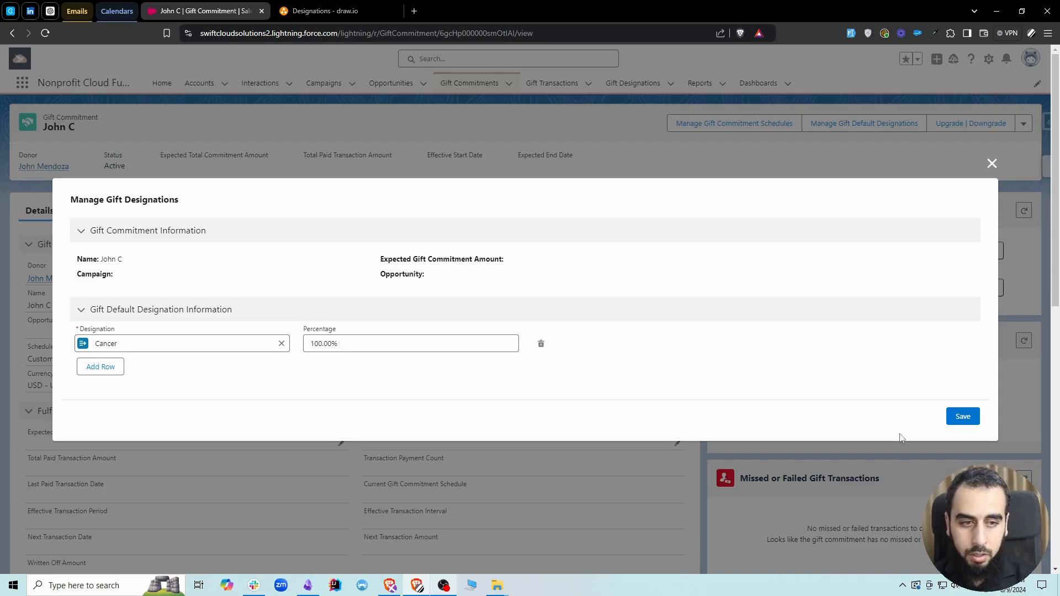
pyautogui.click(963, 416)
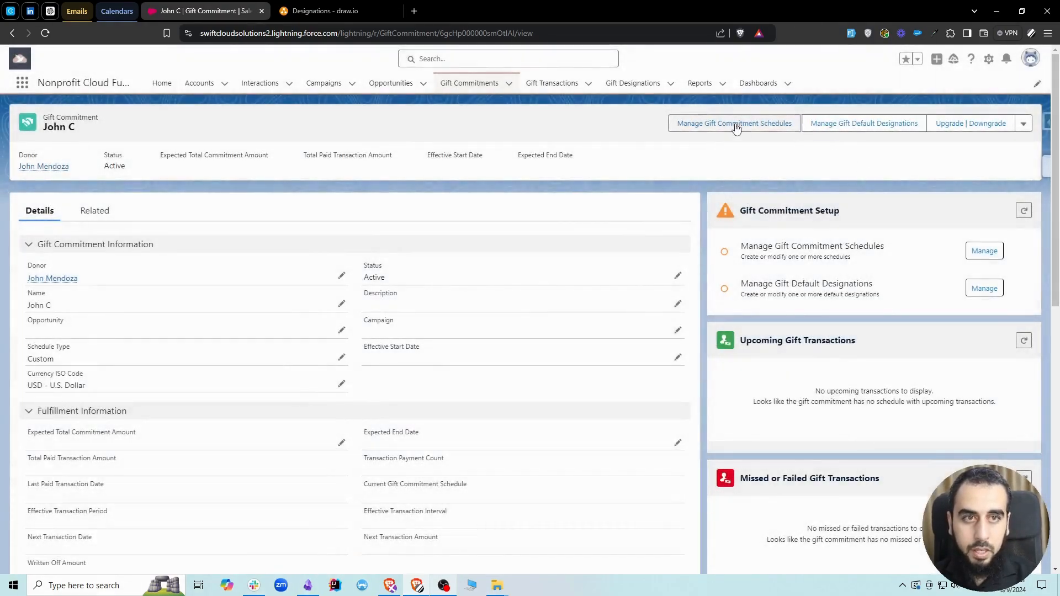
# Create a custom gift commitment schedule starting Aug 10, 2024 with a transaction amount of 60.00, and refresh the commitment setup.
pyautogui.click(739, 123)
pyautogui.click(174, 369)
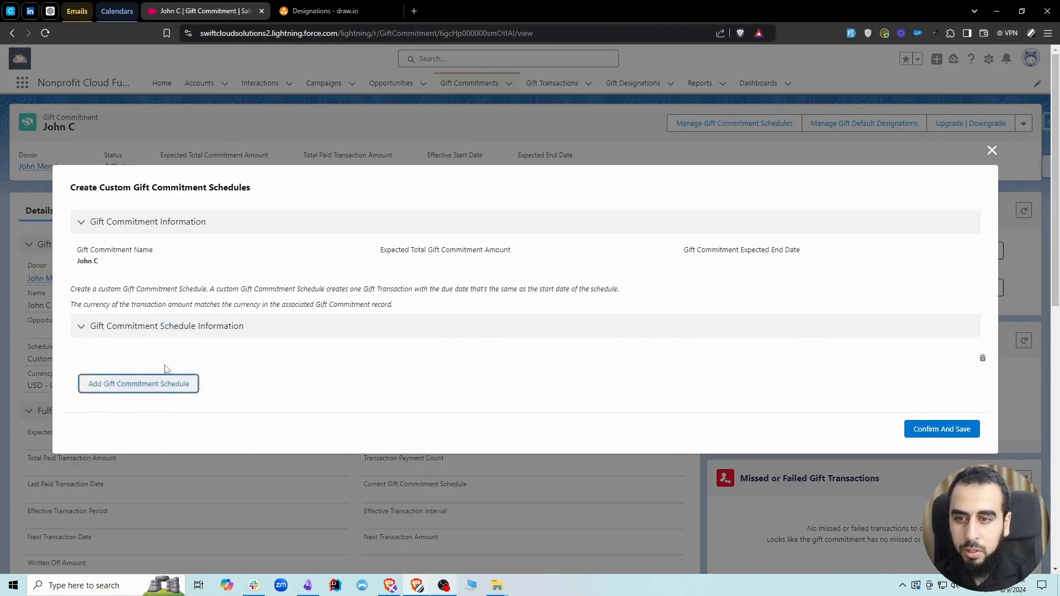
pyautogui.click(177, 339)
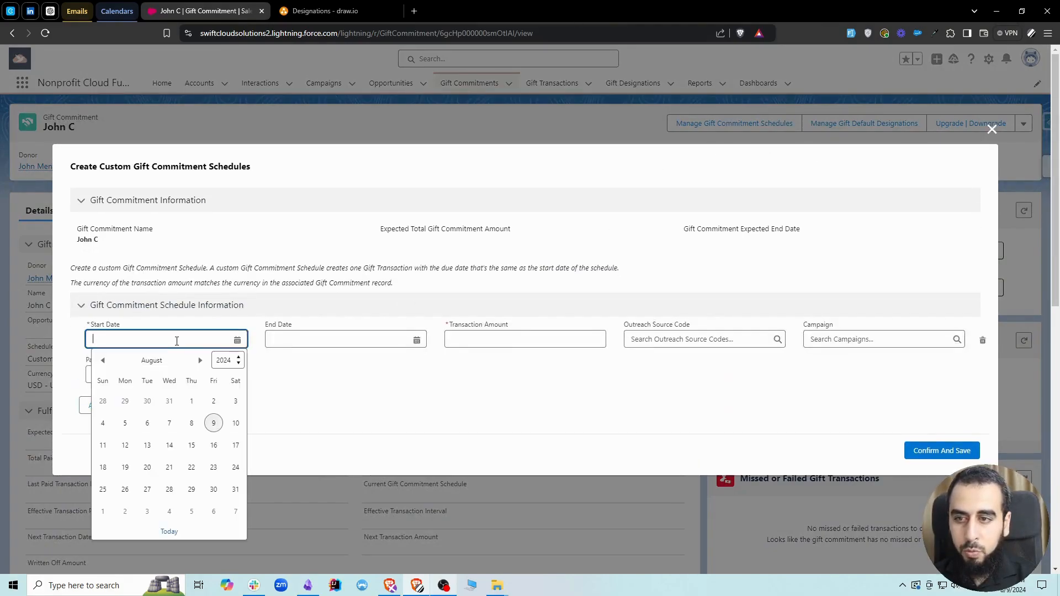
pyautogui.click(236, 423)
pyautogui.click(473, 390)
pyautogui.click(518, 335)
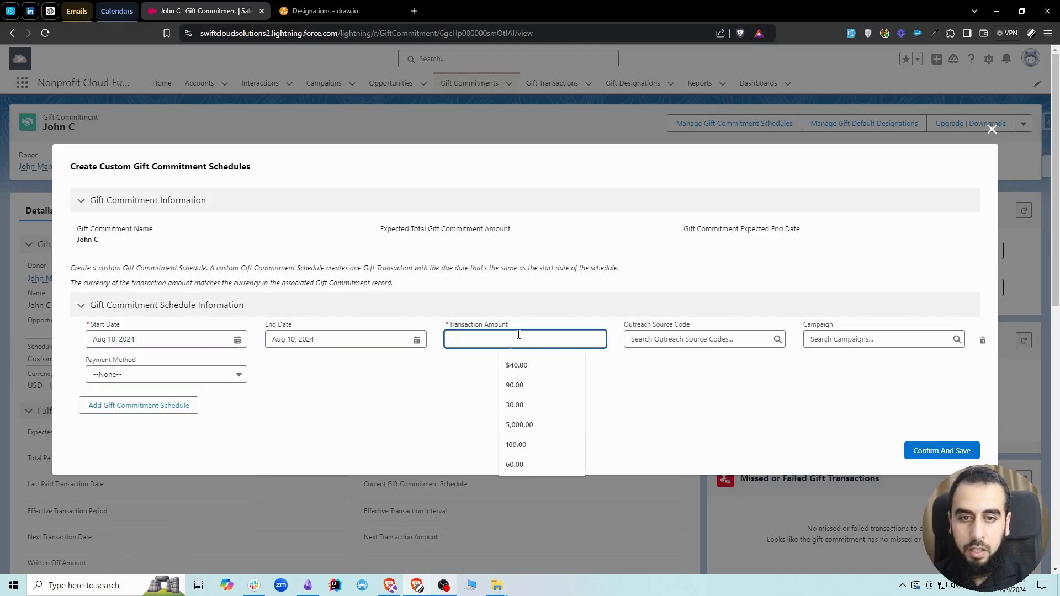
pyautogui.write('60.00')
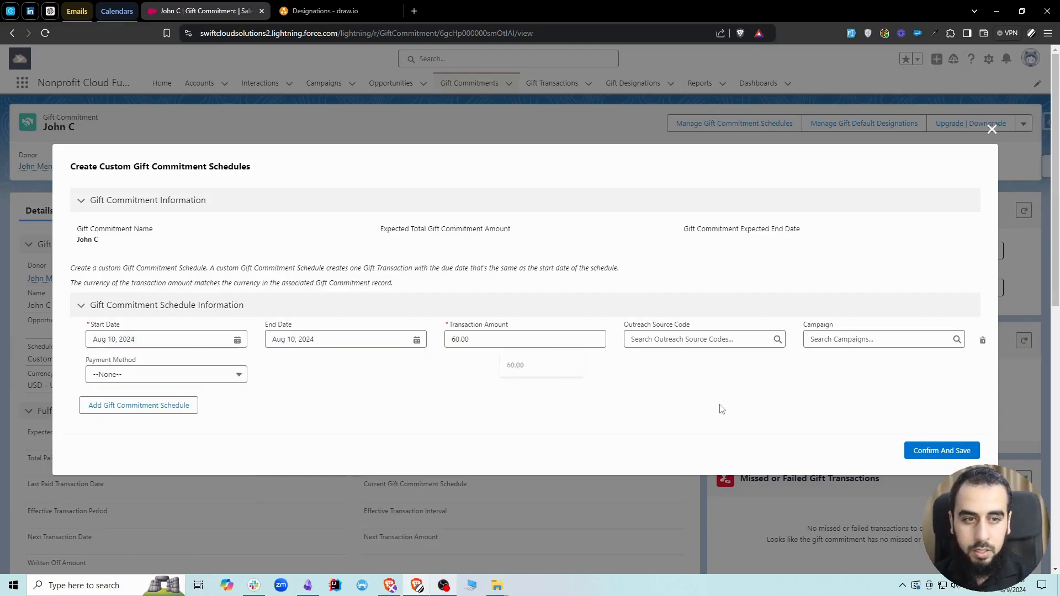
pyautogui.click(940, 451)
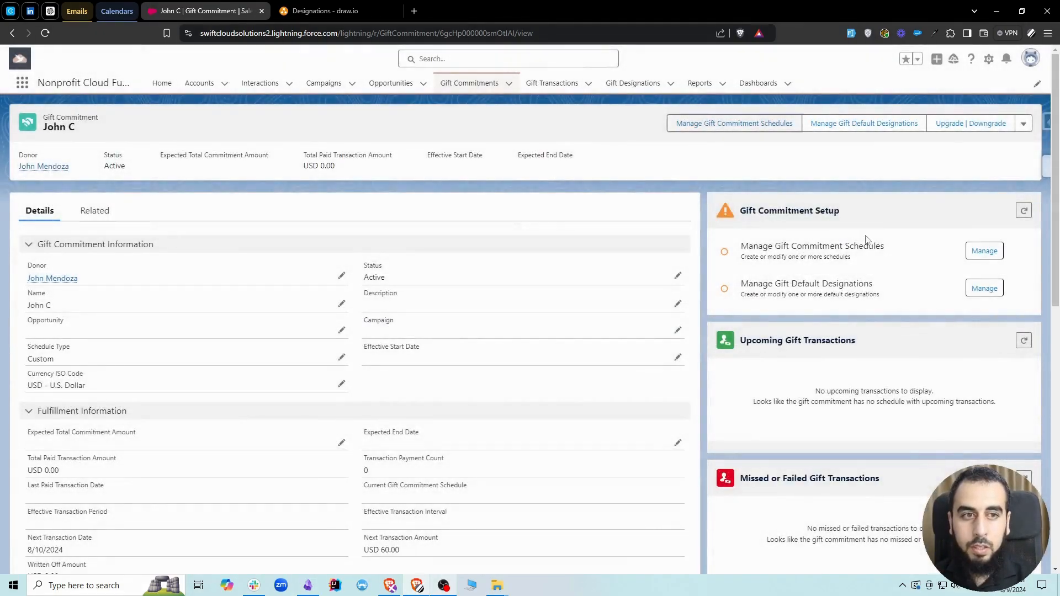
pyautogui.click(1027, 211)
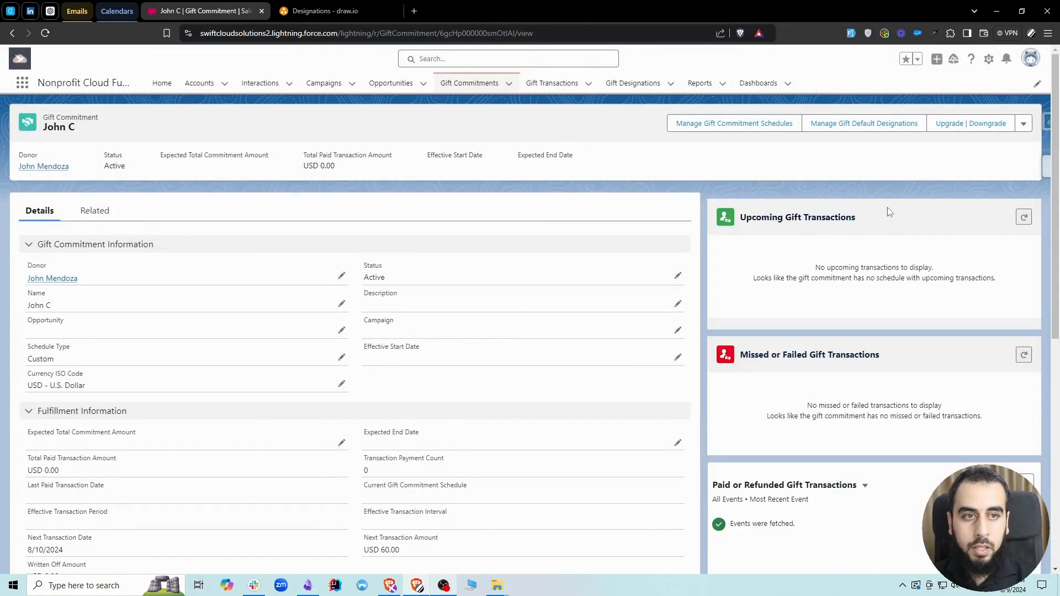
# Examine the commitment's related gift transaction and which gift transaction designations it carries.
pyautogui.click(90, 213)
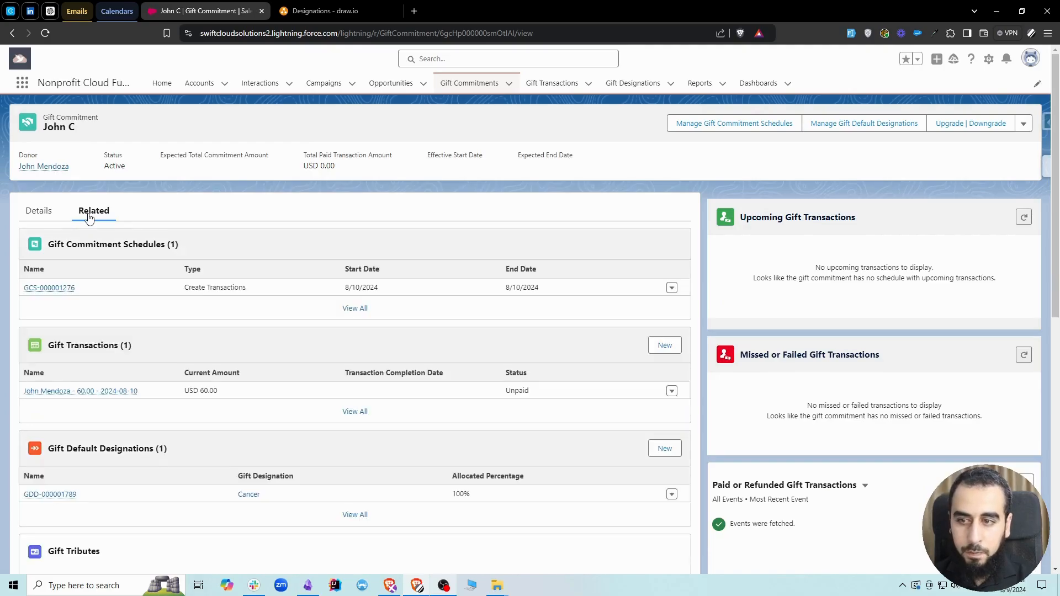
pyautogui.moveTo(107, 401)
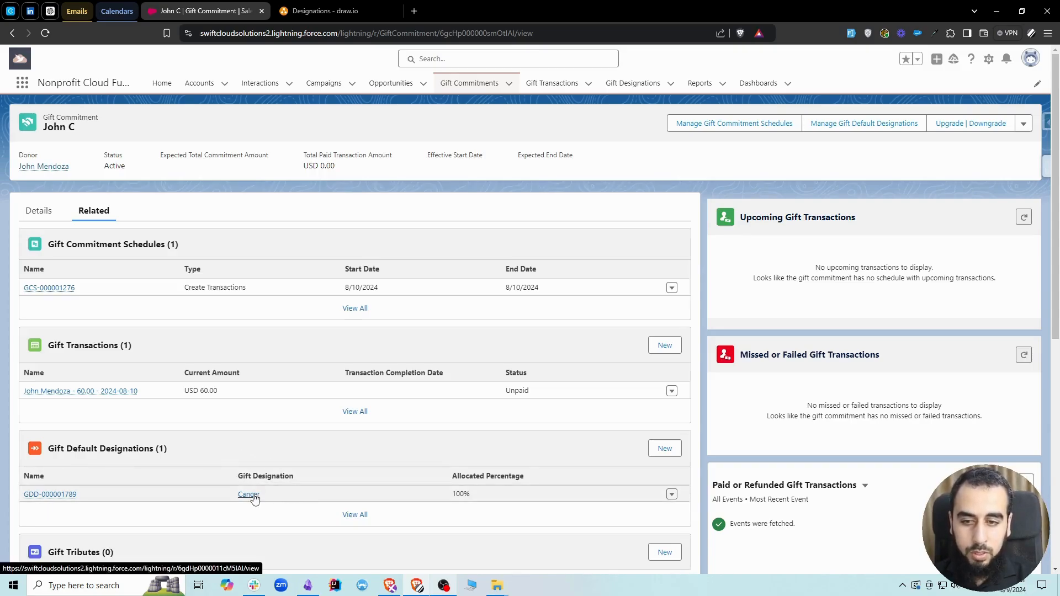
pyautogui.middleClick(90, 397)
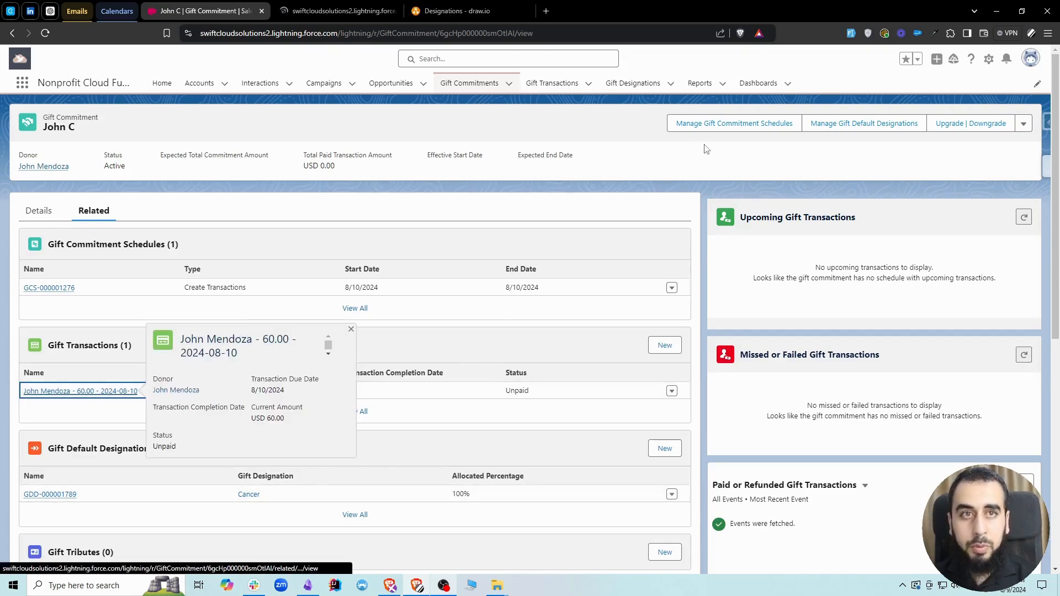
pyautogui.click(324, 10)
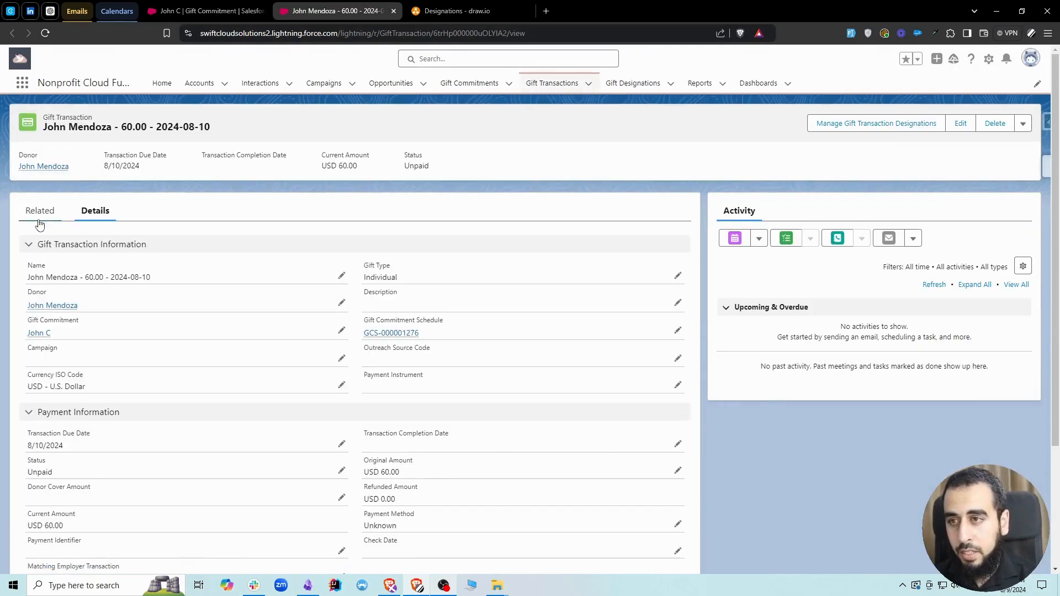
pyautogui.click(44, 215)
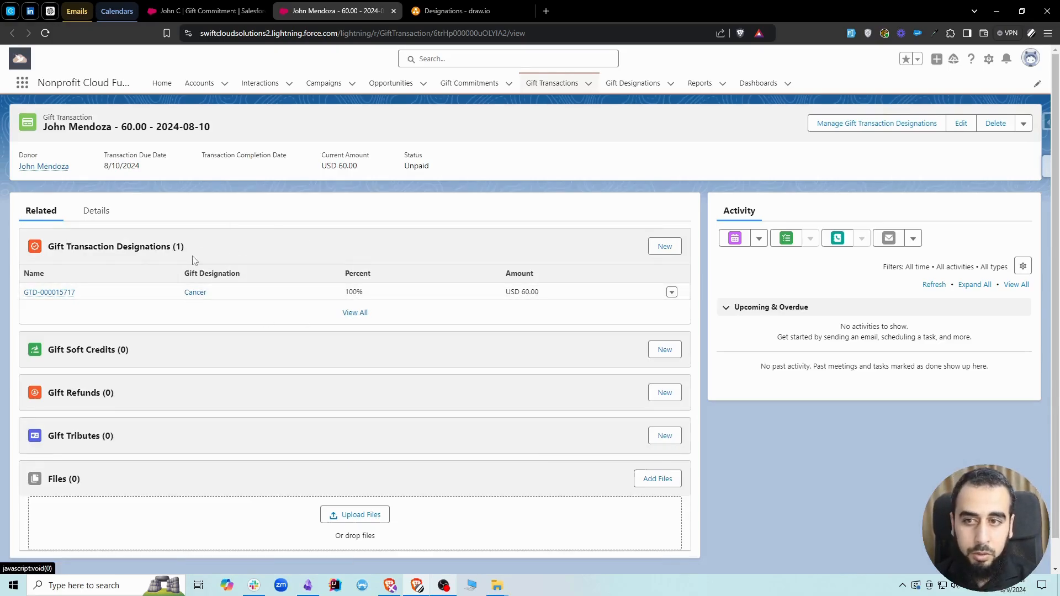
pyautogui.click(393, 11)
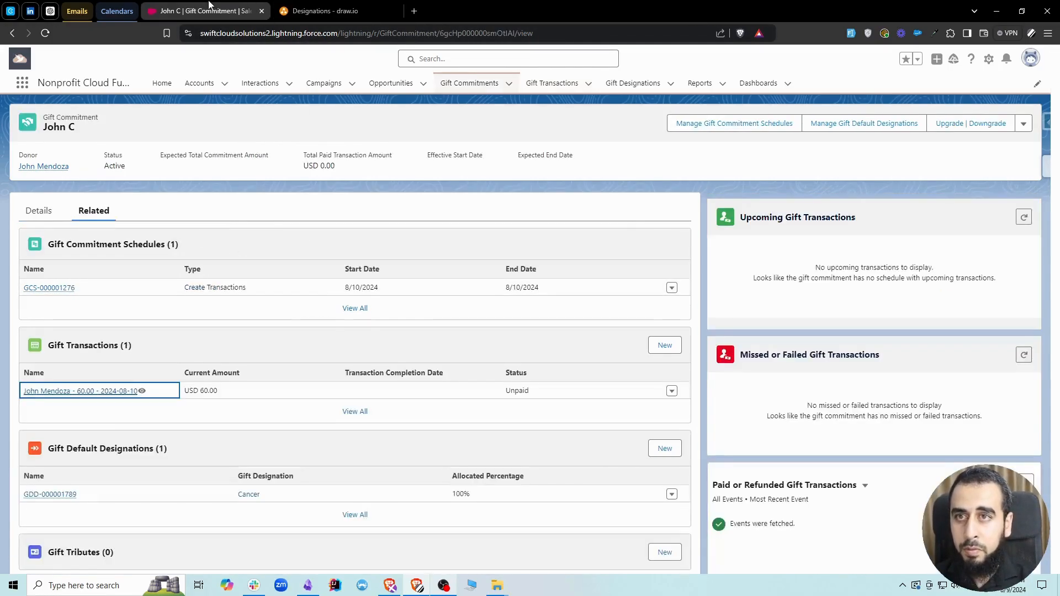
# Start a new opportunity, select the donor's account, and name it with the donor's first name followed by "Major Gift".
pyautogui.click(461, 93)
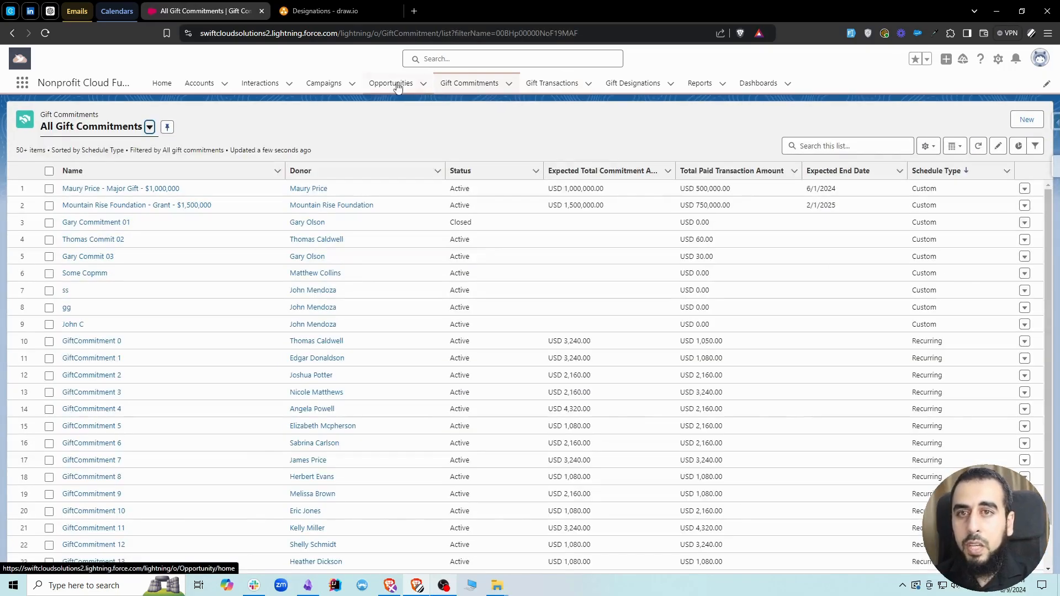
pyautogui.click(392, 84)
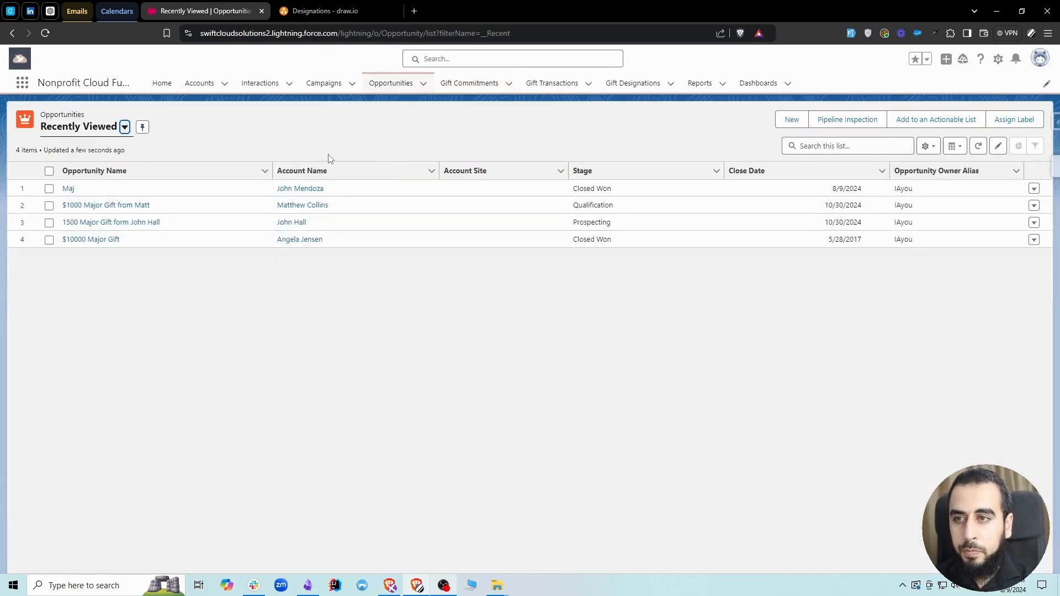
pyautogui.click(790, 120)
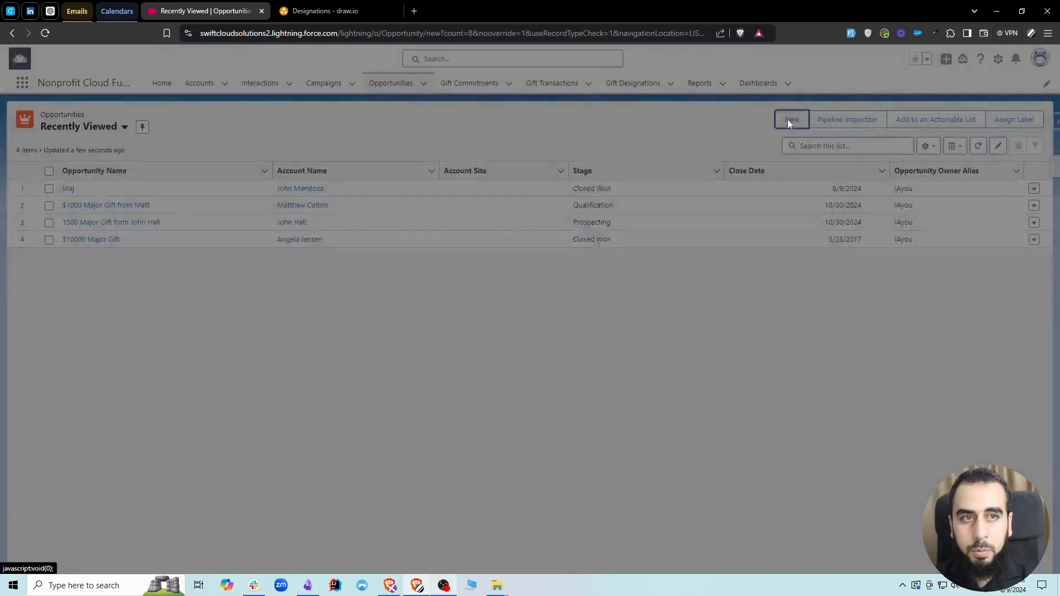
pyautogui.click(363, 215)
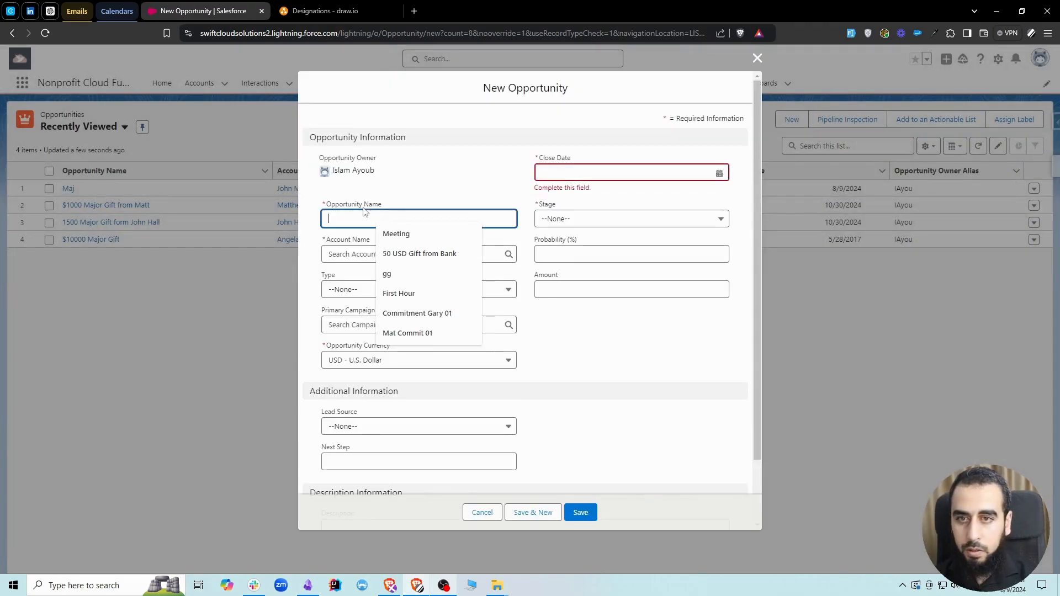
pyautogui.click(341, 260)
pyautogui.click(370, 378)
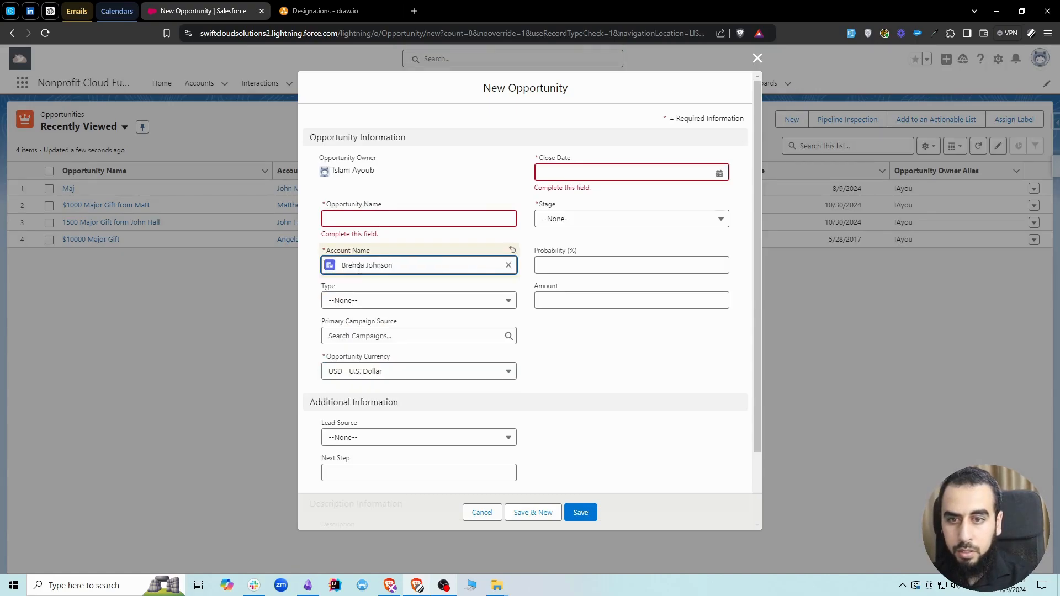
pyautogui.click(359, 220)
pyautogui.write('Bien')
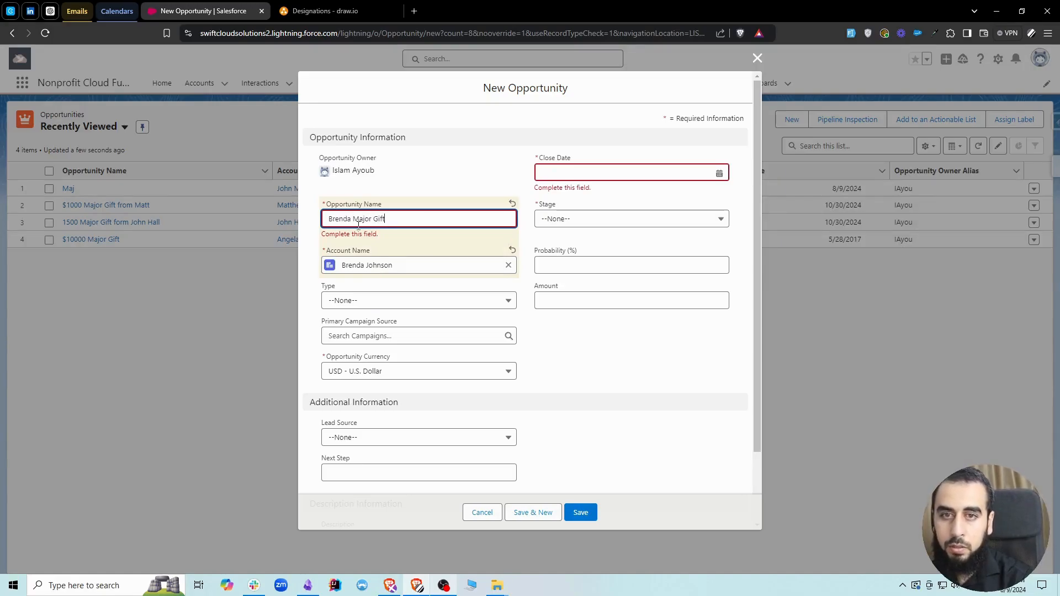
# Set the opportunity's close date to 8/9/2024, stage to Closed Won and amount to 5,000.00, and save it.
pyautogui.click(606, 172)
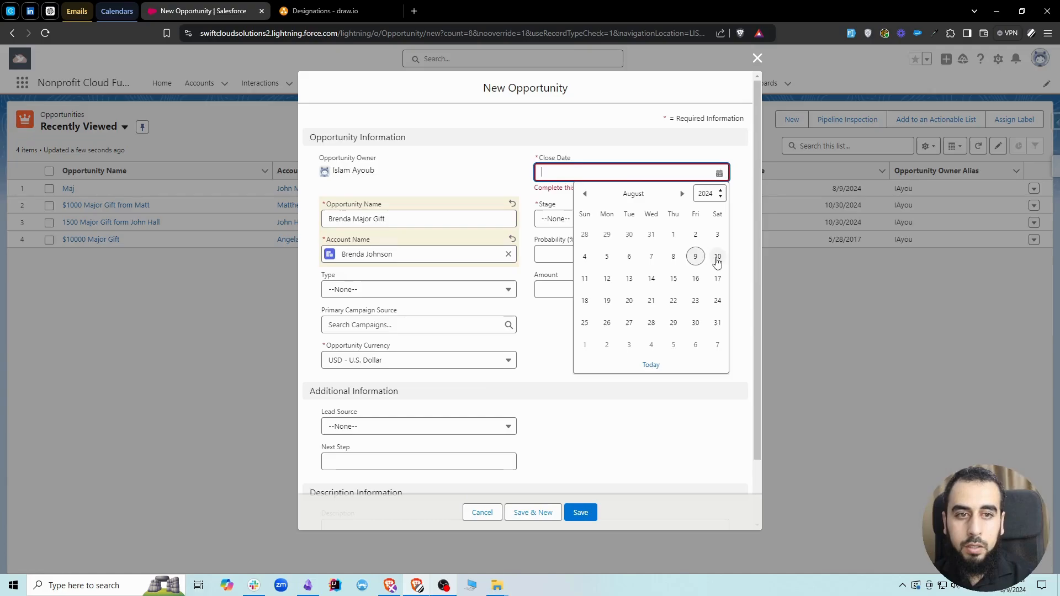
pyautogui.click(716, 259)
pyautogui.click(575, 221)
pyautogui.click(575, 173)
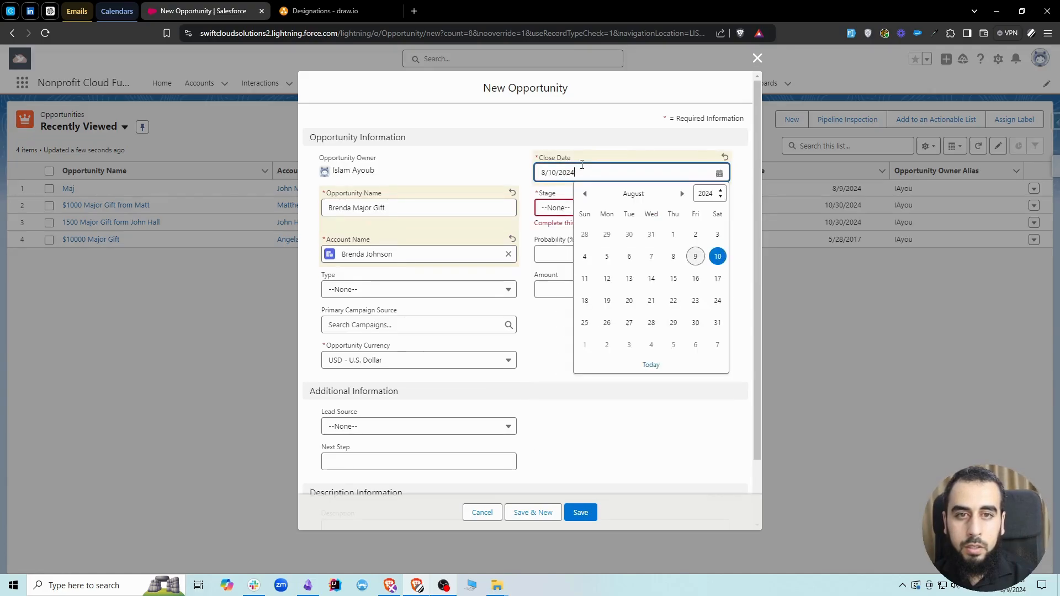
pyautogui.click(695, 257)
pyautogui.click(568, 208)
pyautogui.click(611, 411)
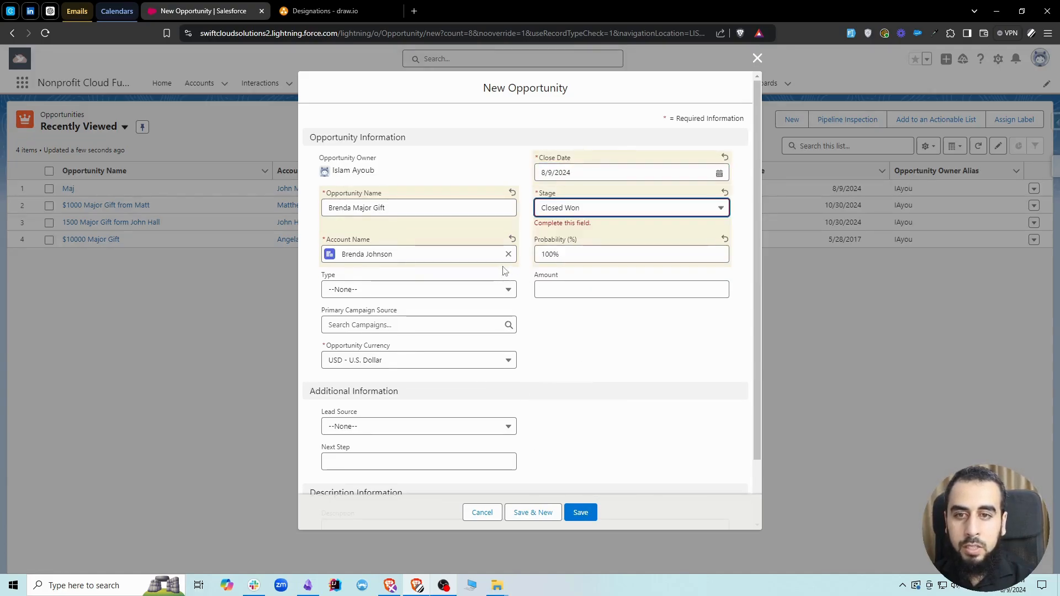
pyautogui.click(574, 287)
pyautogui.write('5,00')
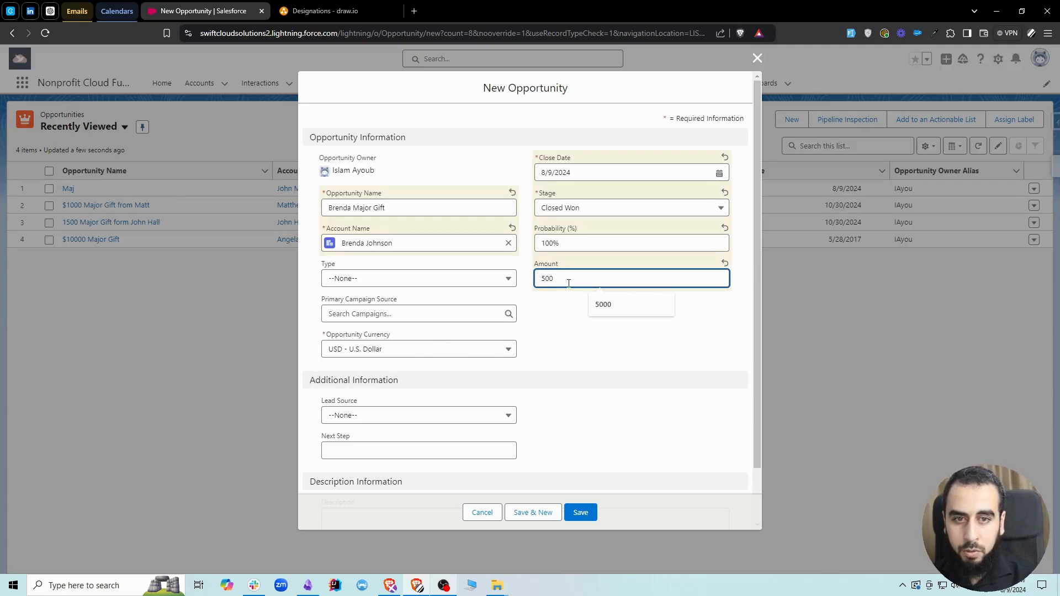
pyautogui.write('0')
pyautogui.click(624, 341)
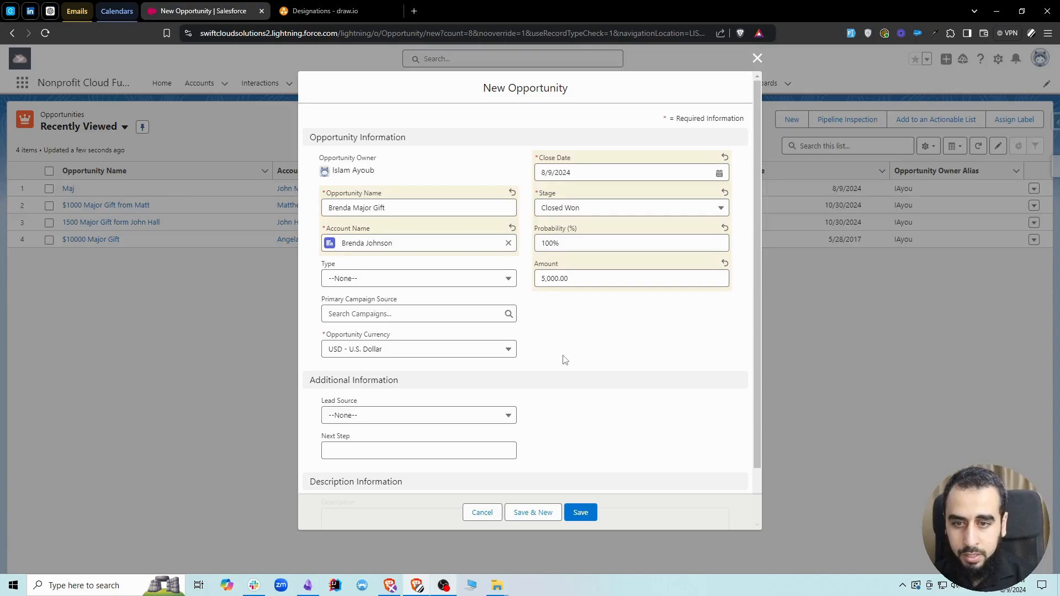
pyautogui.click(581, 511)
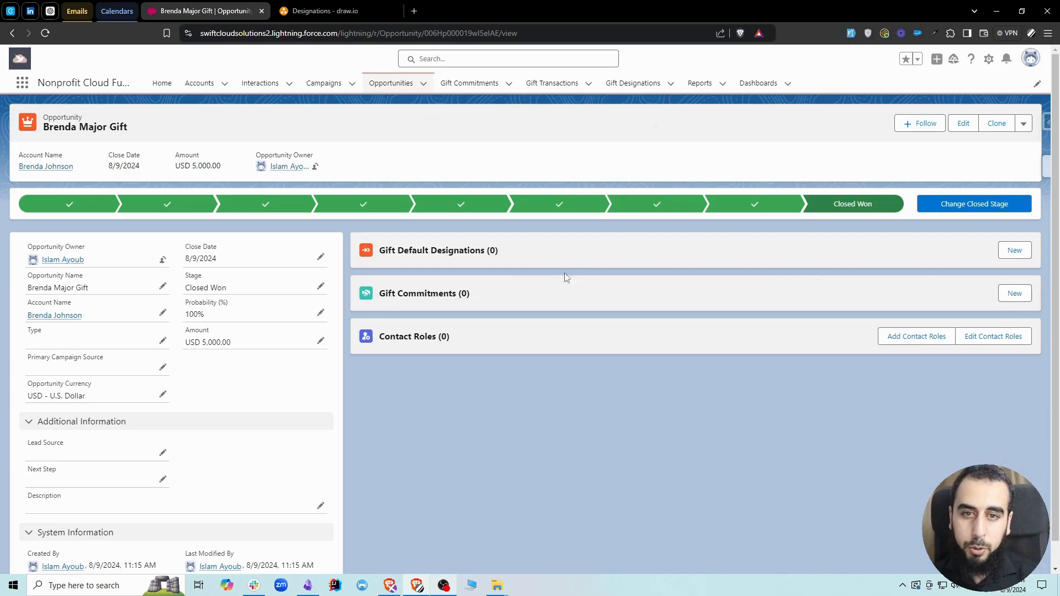
# Add a gift default designation to the opportunity for Community outreach with a 50% allocation, and save it.
pyautogui.click(1015, 250)
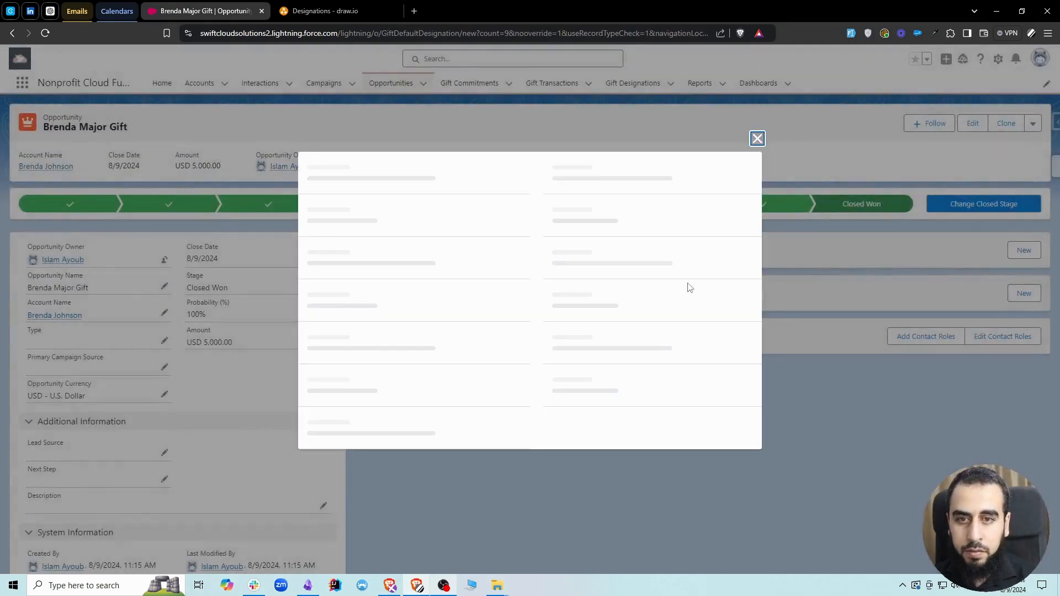
pyautogui.click(383, 307)
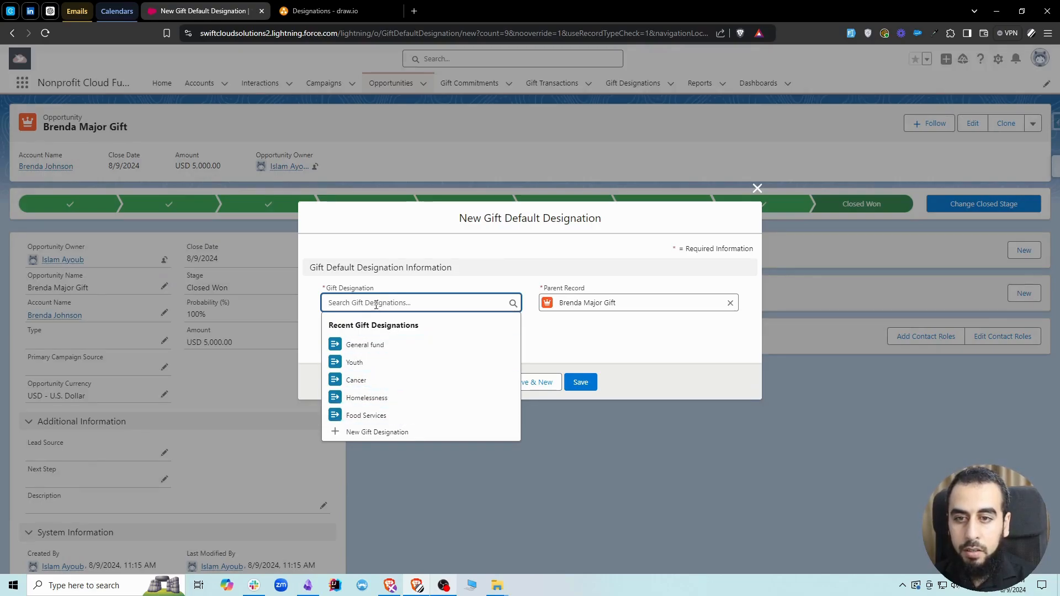
pyautogui.write('comm')
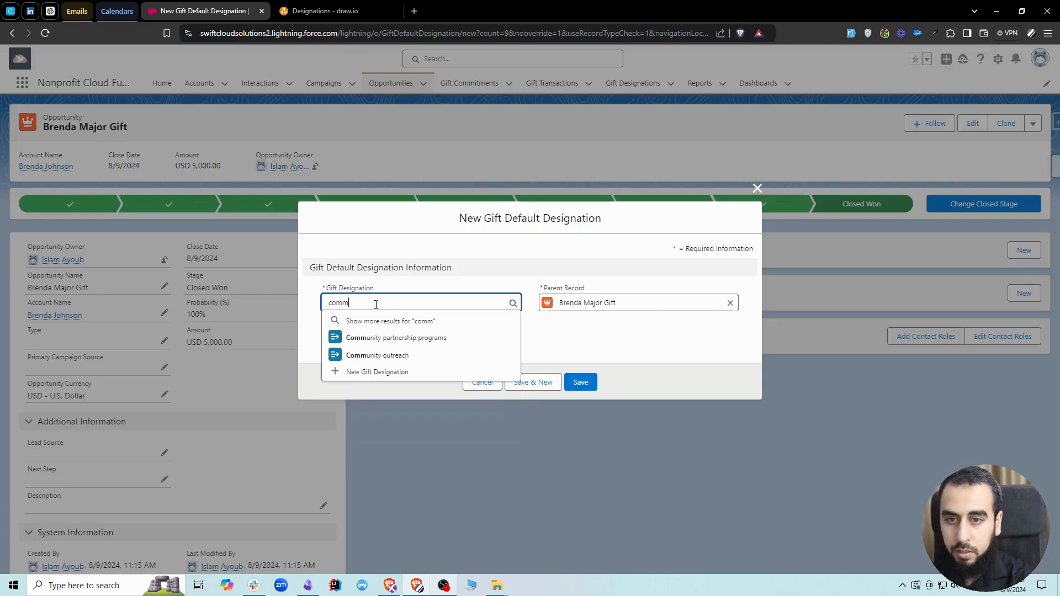
pyautogui.click(421, 355)
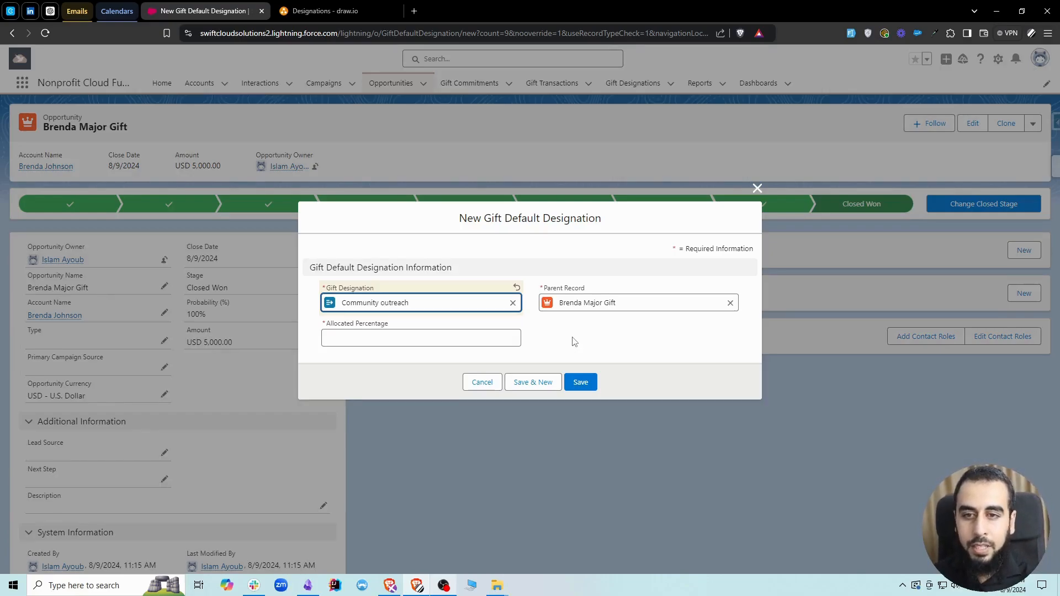
pyautogui.click(409, 339)
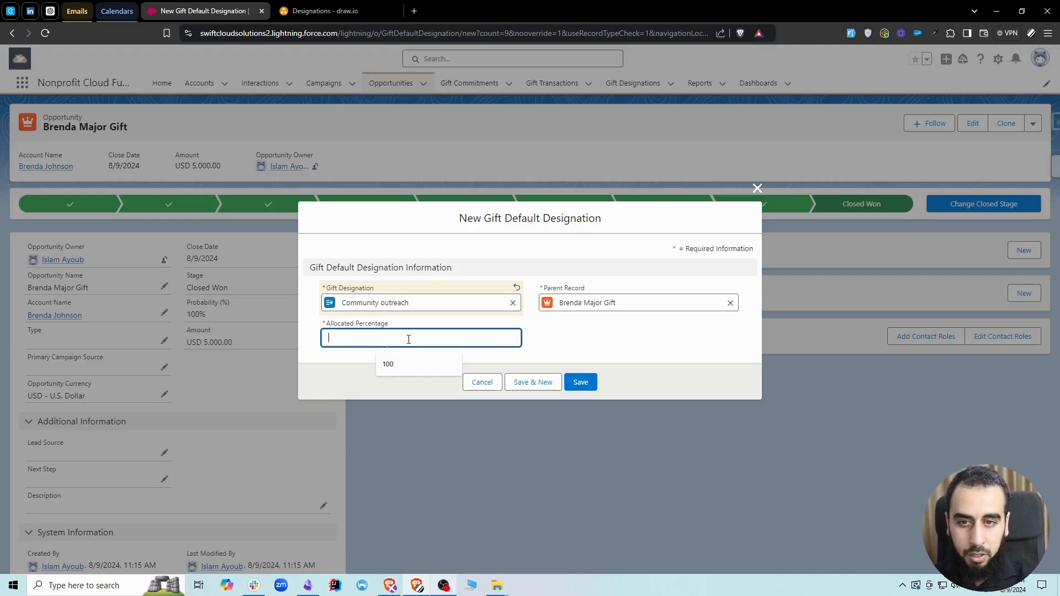
pyautogui.write('100')
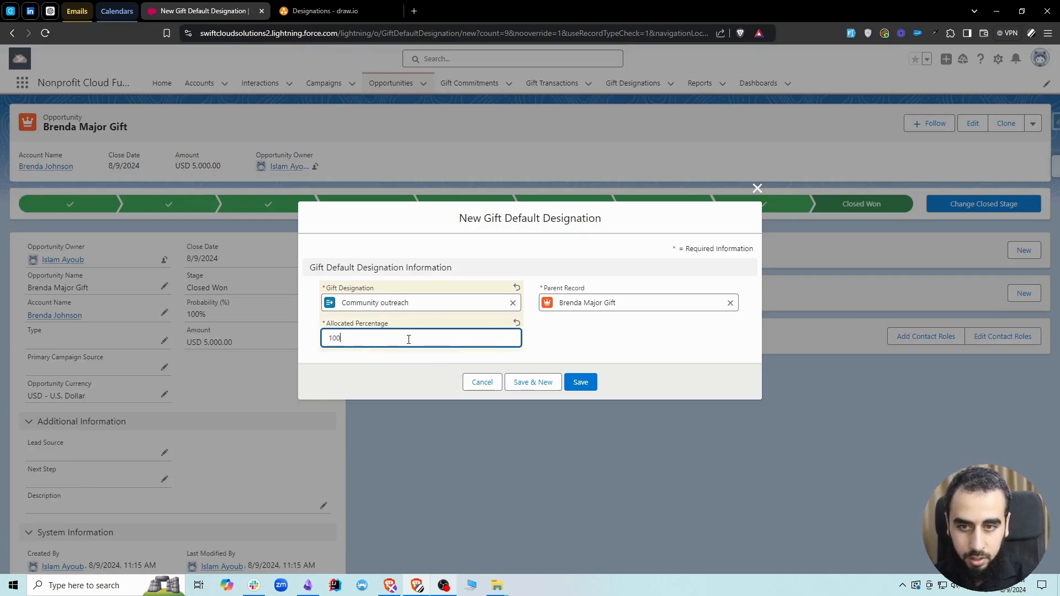
pyautogui.press('BackSpace')
pyautogui.press('BackSpace')
pyautogui.press('BackSpace')
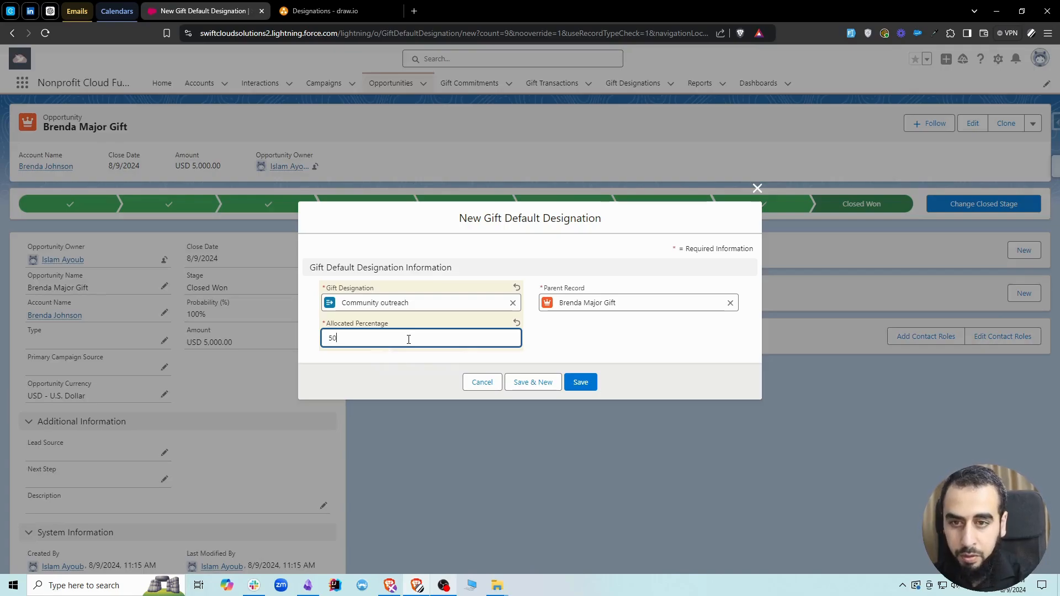
pyautogui.click(585, 382)
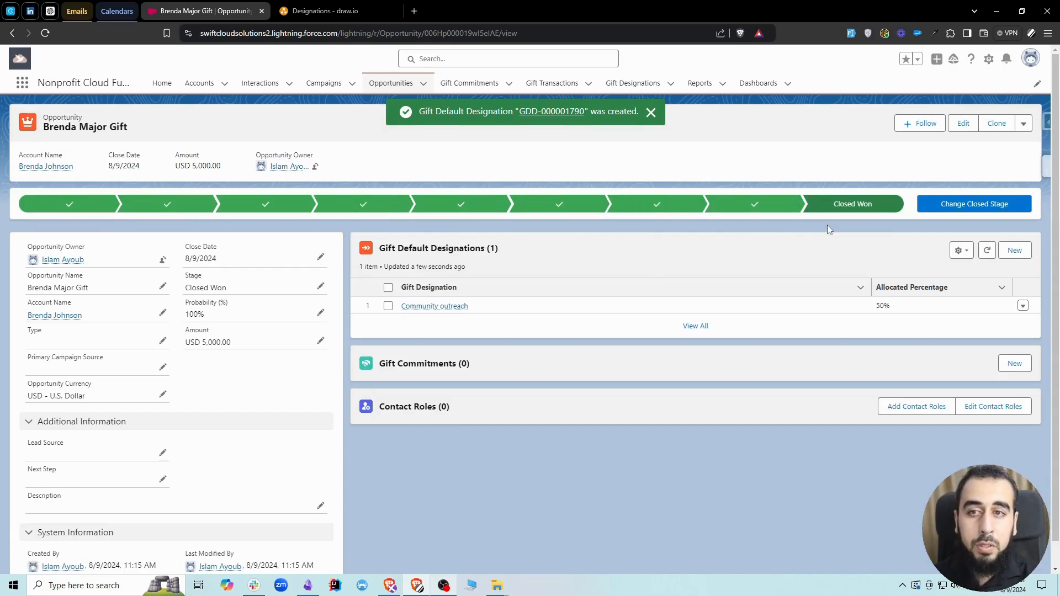
# Start a new gift commitment from the opportunity, selecting the same donor and setting the status to Active.
pyautogui.click(1013, 366)
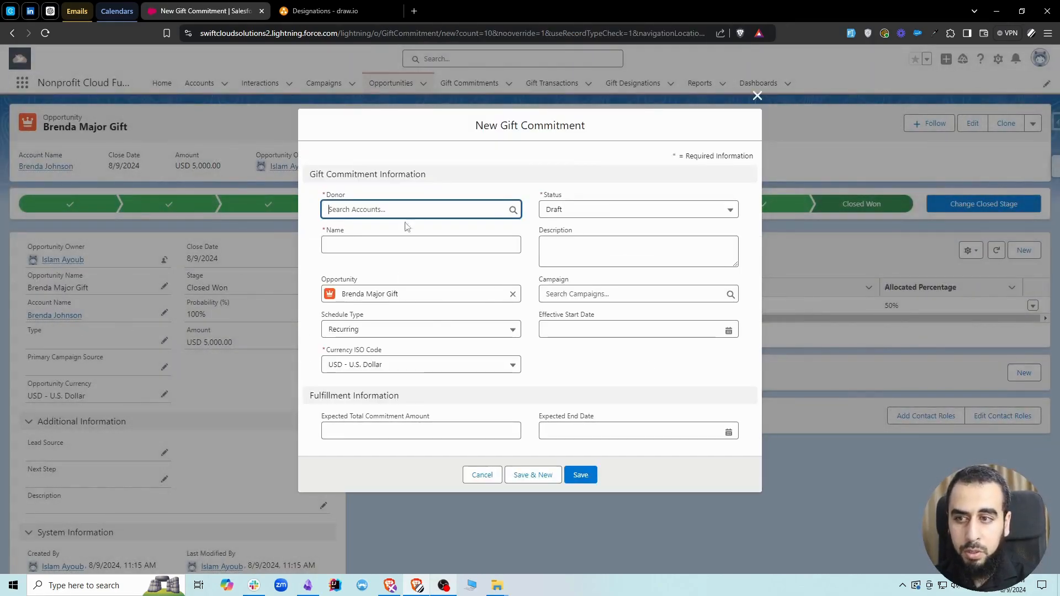
pyautogui.write('Brenda')
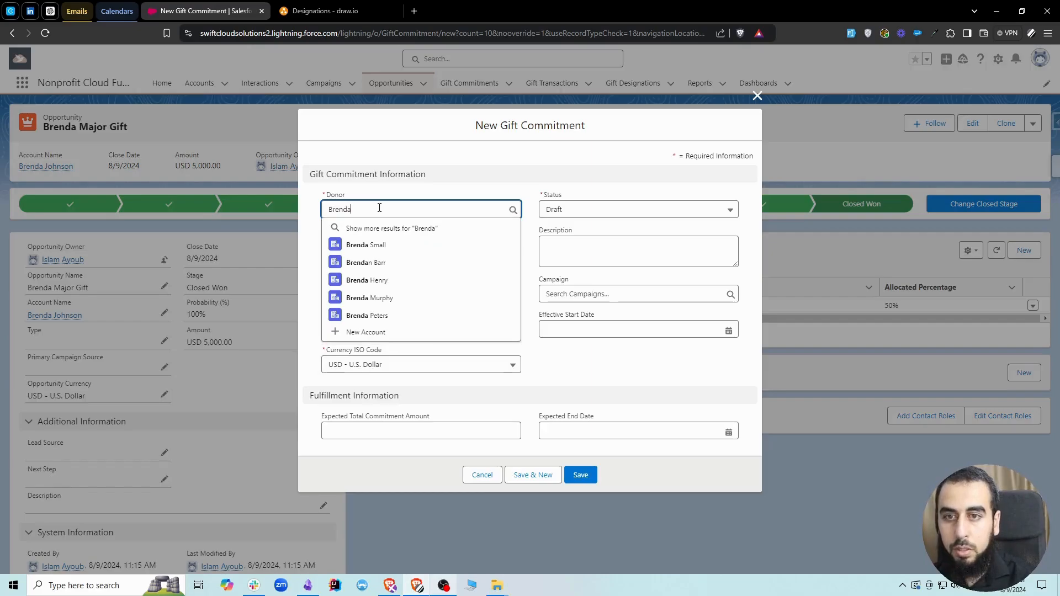
pyautogui.write(' Joh')
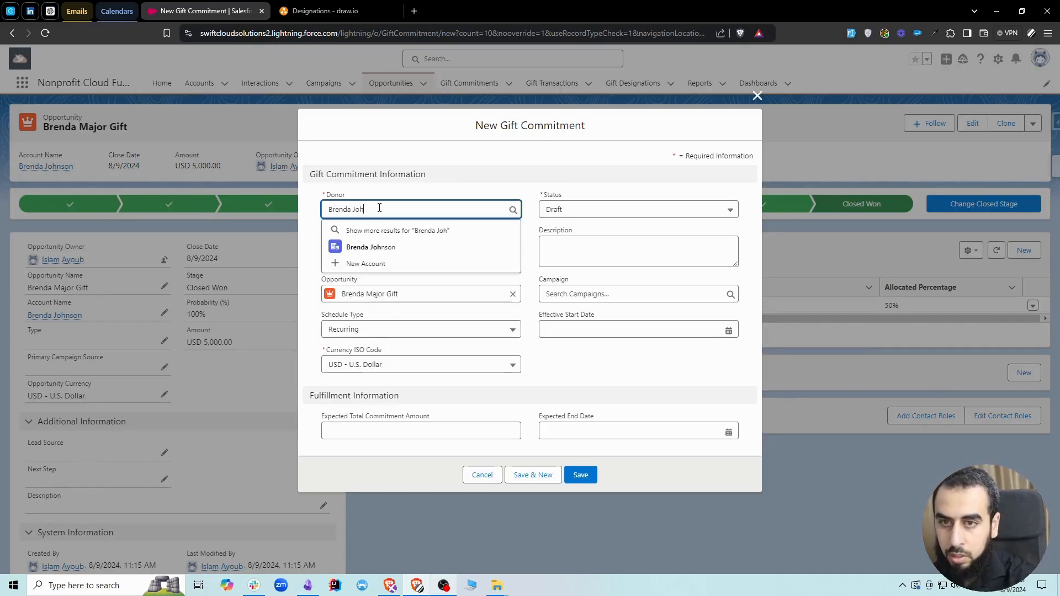
pyautogui.click(387, 247)
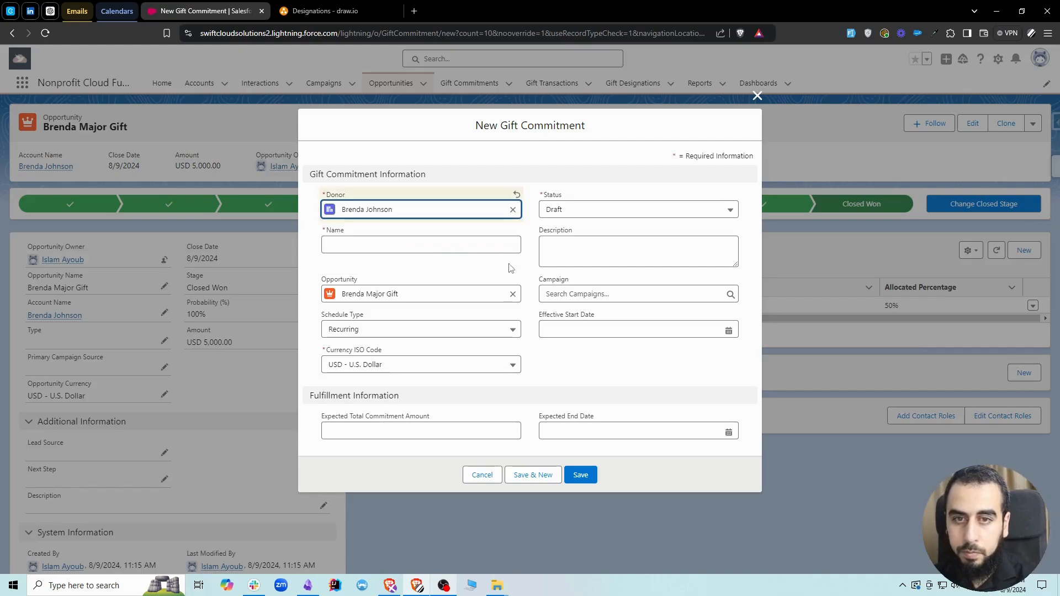
pyautogui.click(560, 213)
pyautogui.click(586, 251)
# Name the gift commitment with the donor's first name, set its schedule type to Custom, and save it.
pyautogui.click(412, 240)
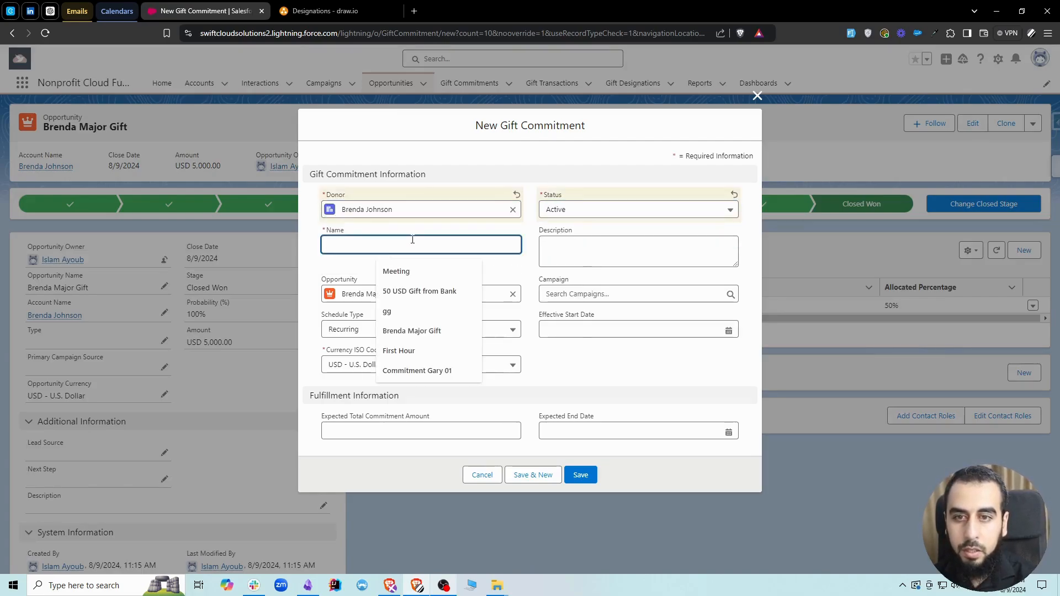
pyautogui.write('Brenda')
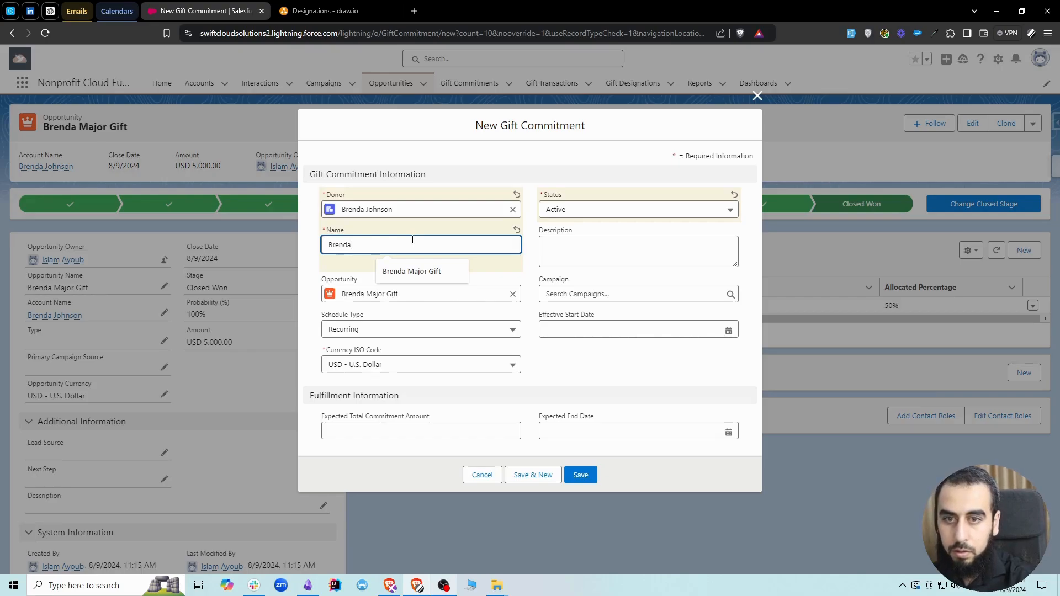
pyautogui.click(462, 331)
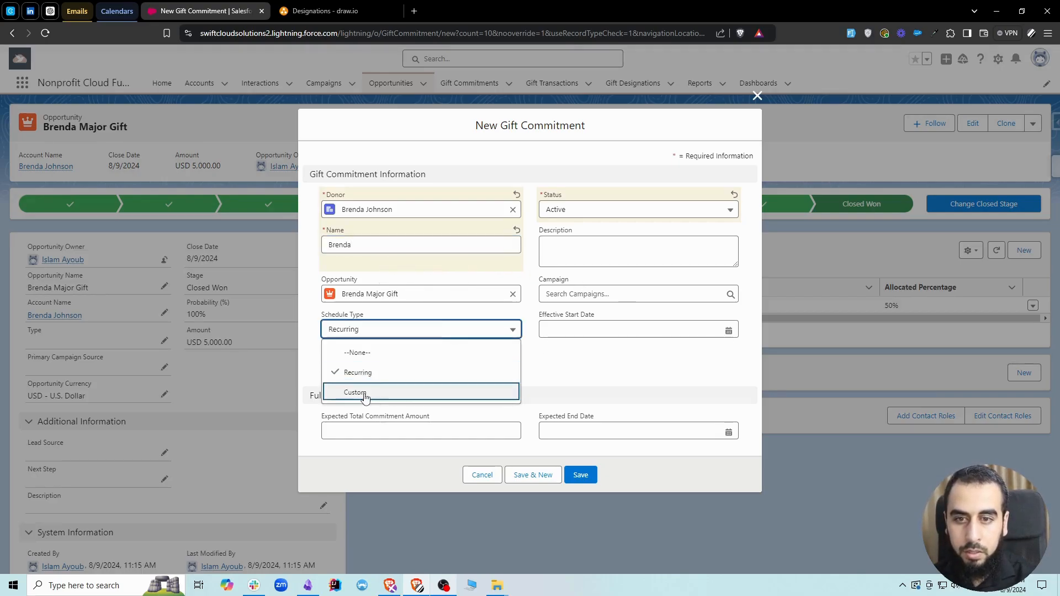
pyautogui.click(466, 394)
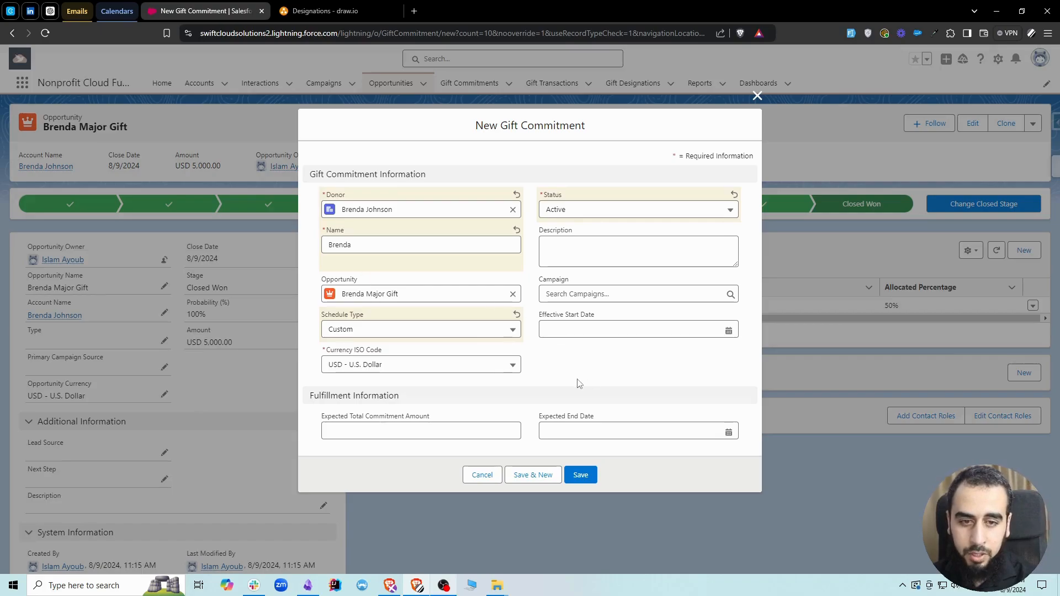
pyautogui.click(581, 474)
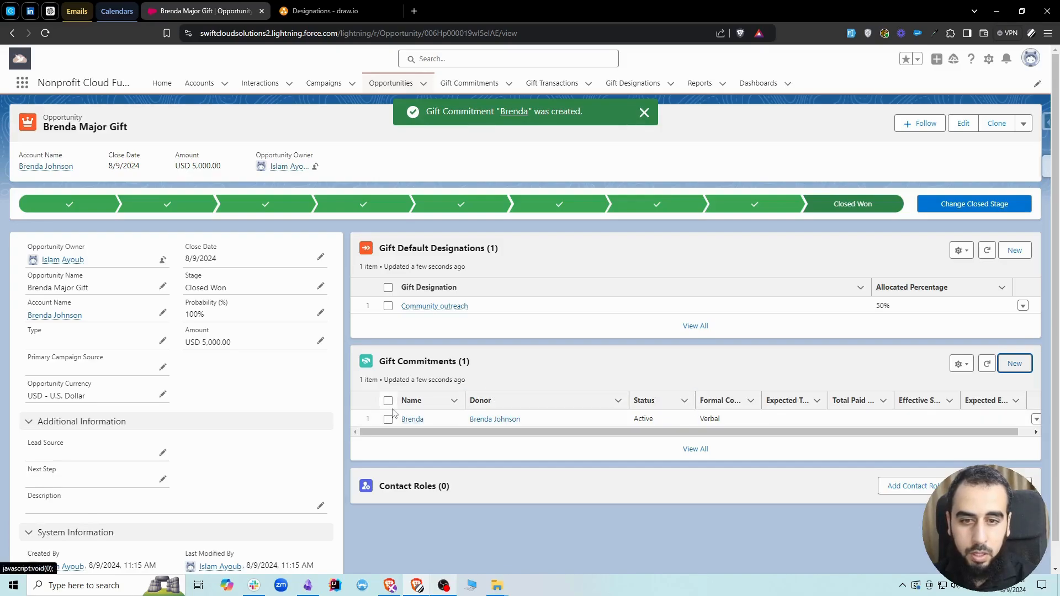
# Compare the new commitment's default designations with the opportunity's, save them on the commitment, and reopen them for review.
pyautogui.middleClick(417, 425)
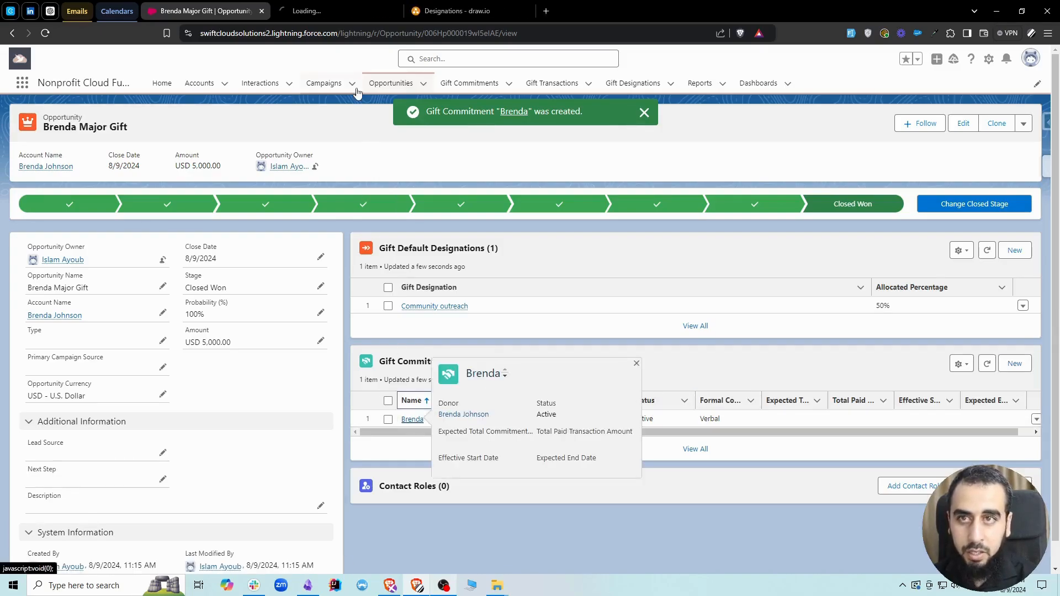
pyautogui.click(350, 7)
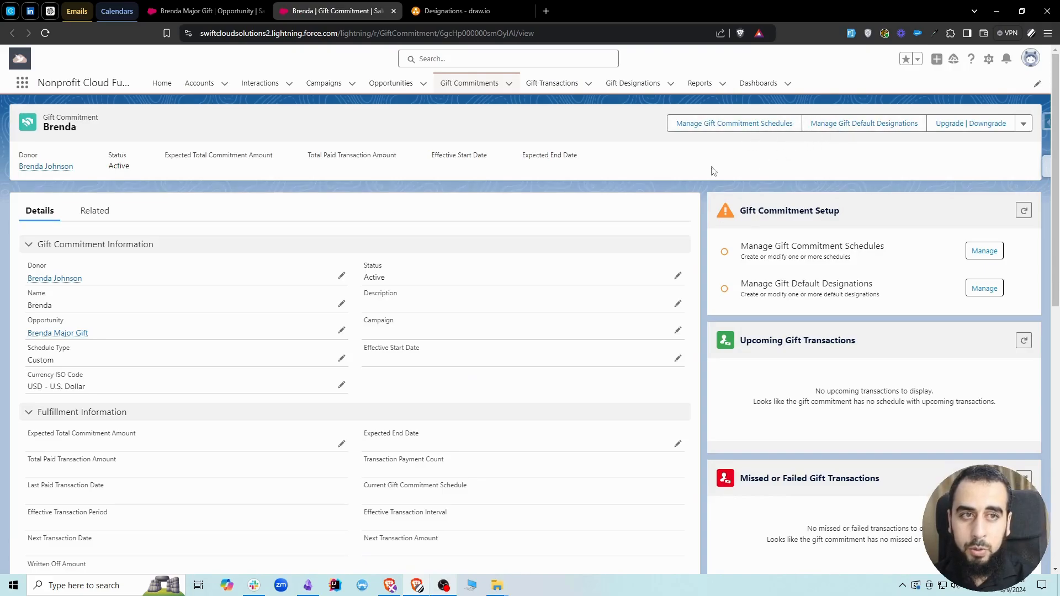
pyautogui.click(854, 126)
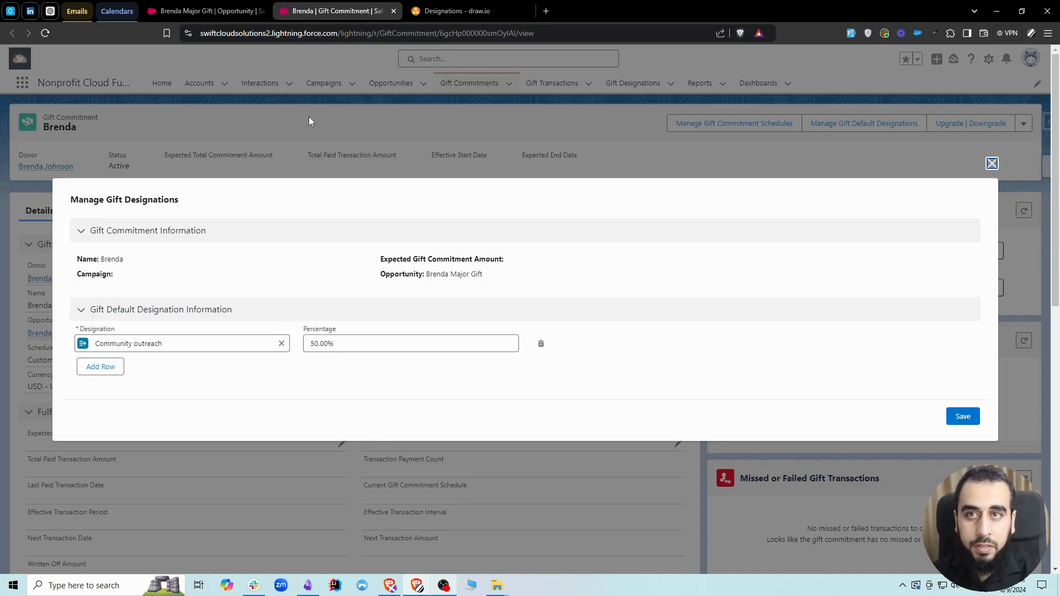
pyautogui.click(205, 10)
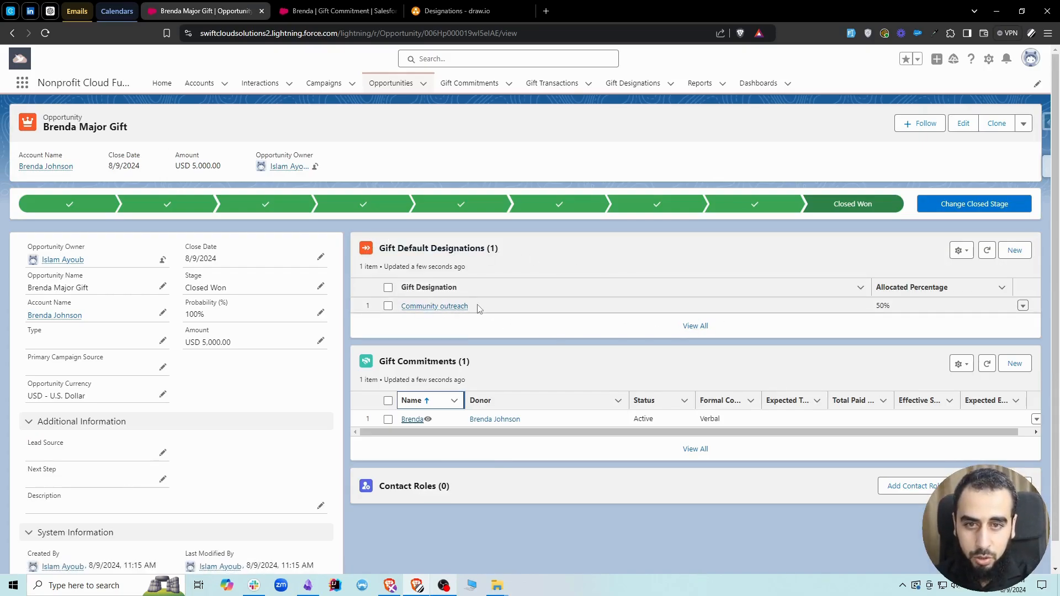
pyautogui.click(301, 6)
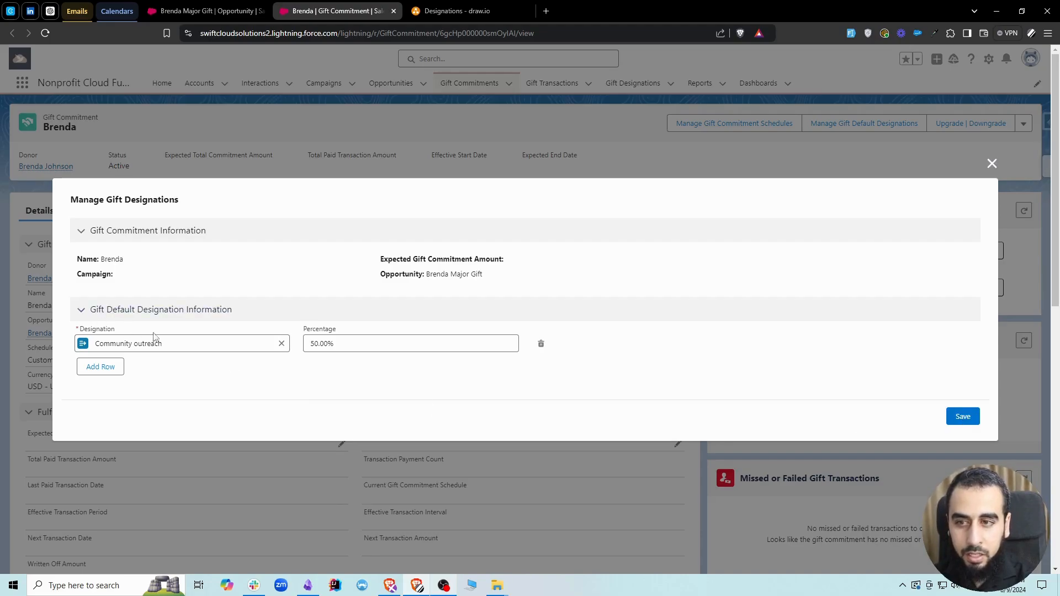
pyautogui.click(957, 411)
pyautogui.click(856, 121)
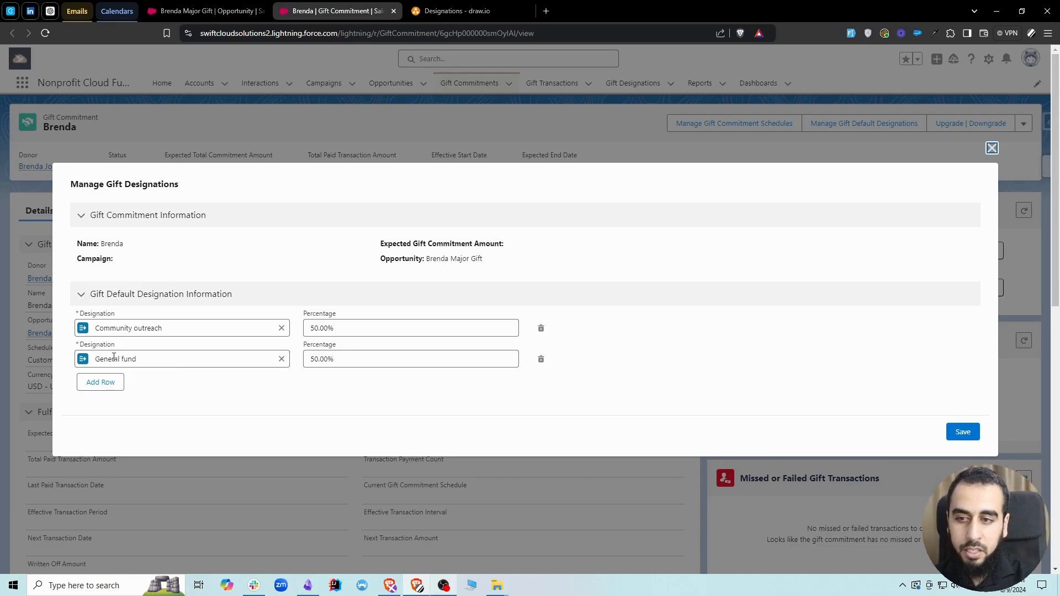
# Add a custom gift commitment schedule starting and ending Aug 10, 2024 with a transaction amount of 500, save it, and refresh the commitment setup.
pyautogui.click(992, 148)
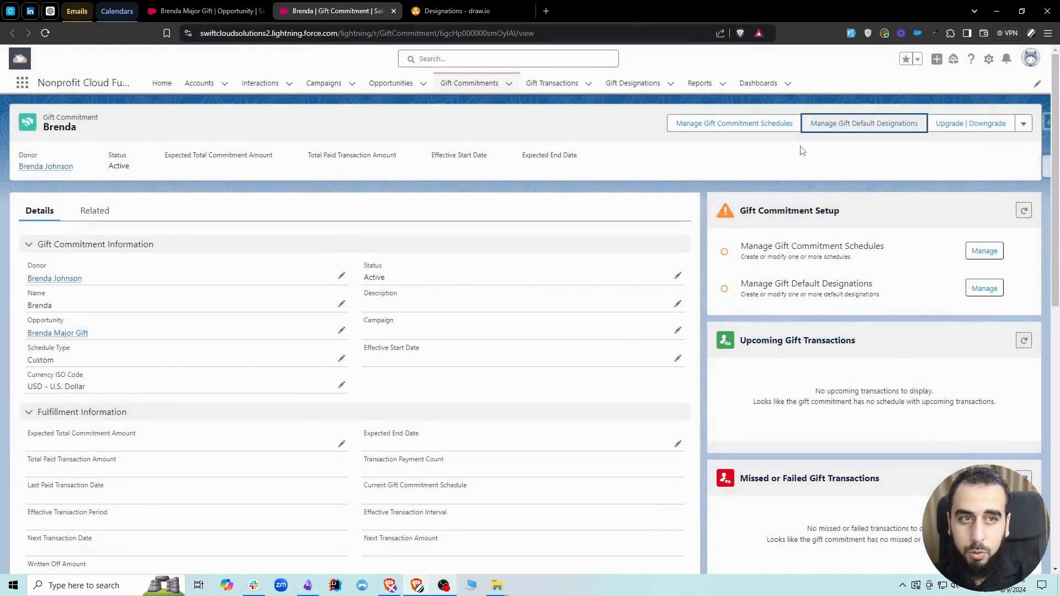
pyautogui.click(94, 211)
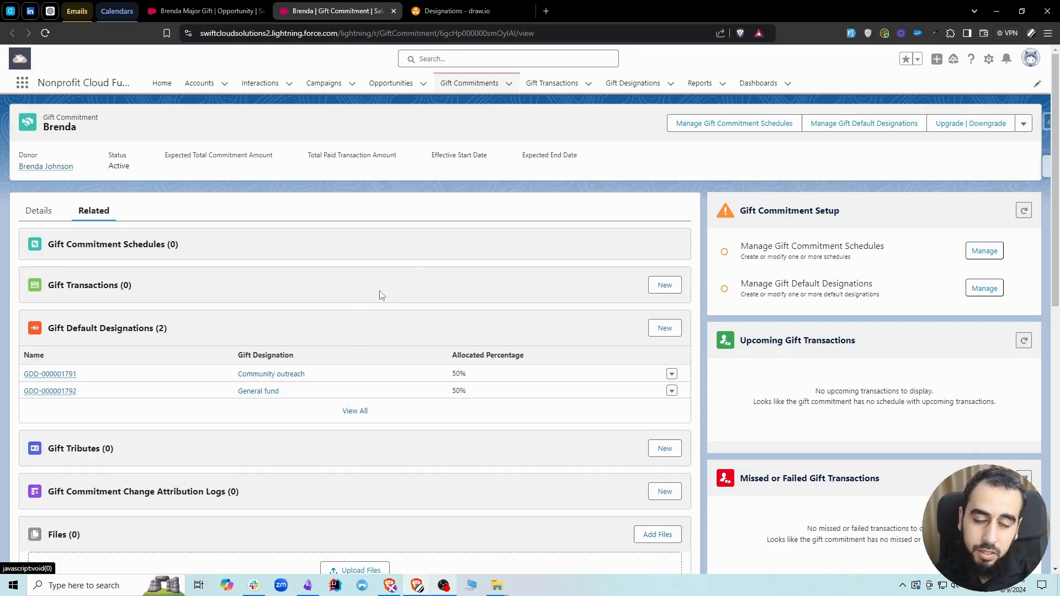
pyautogui.click(730, 126)
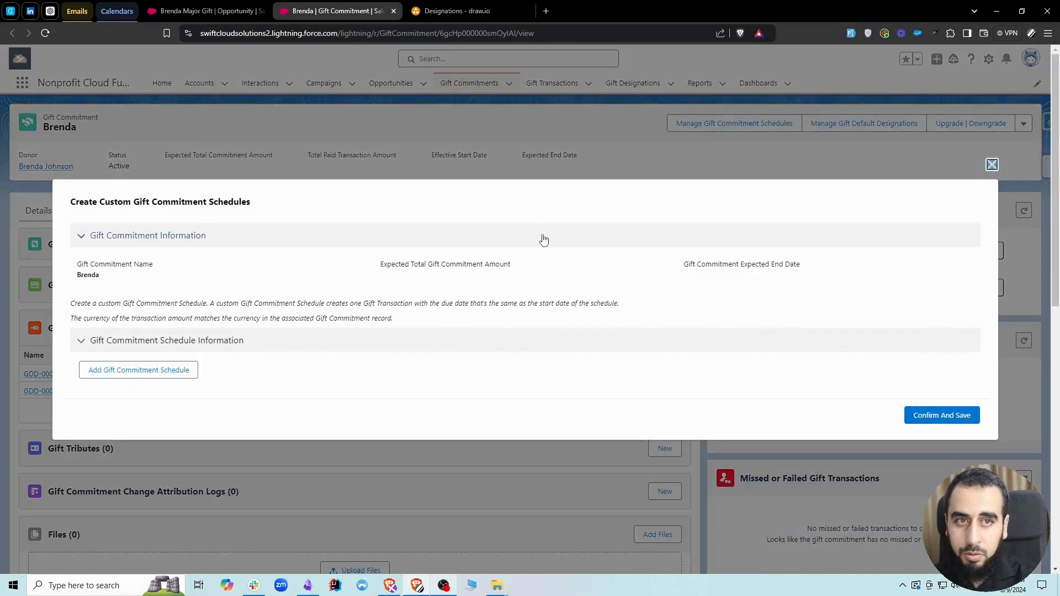
pyautogui.click(140, 376)
pyautogui.click(138, 339)
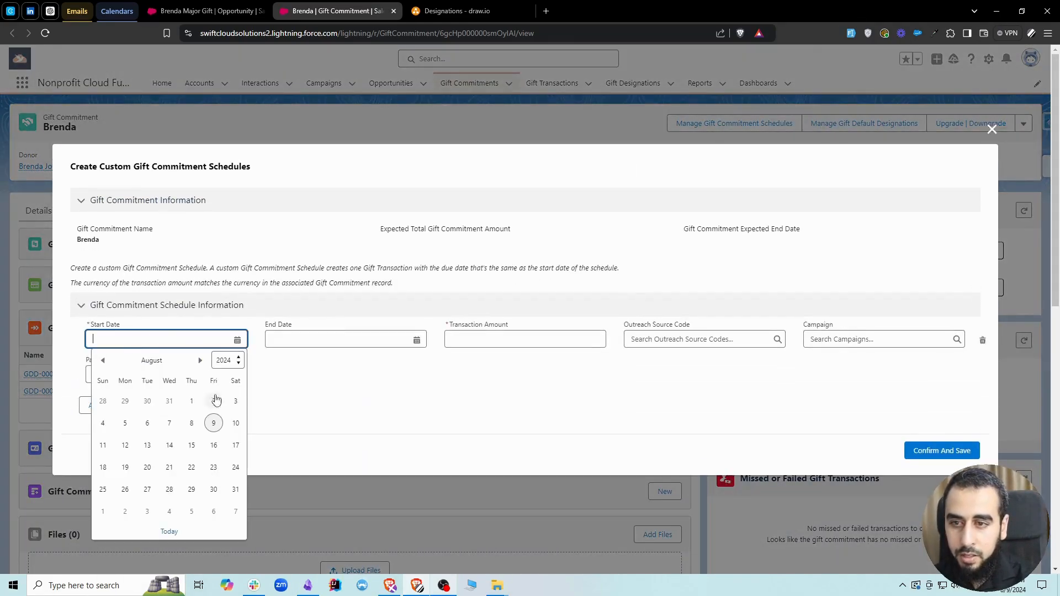
pyautogui.click(235, 423)
pyautogui.click(343, 339)
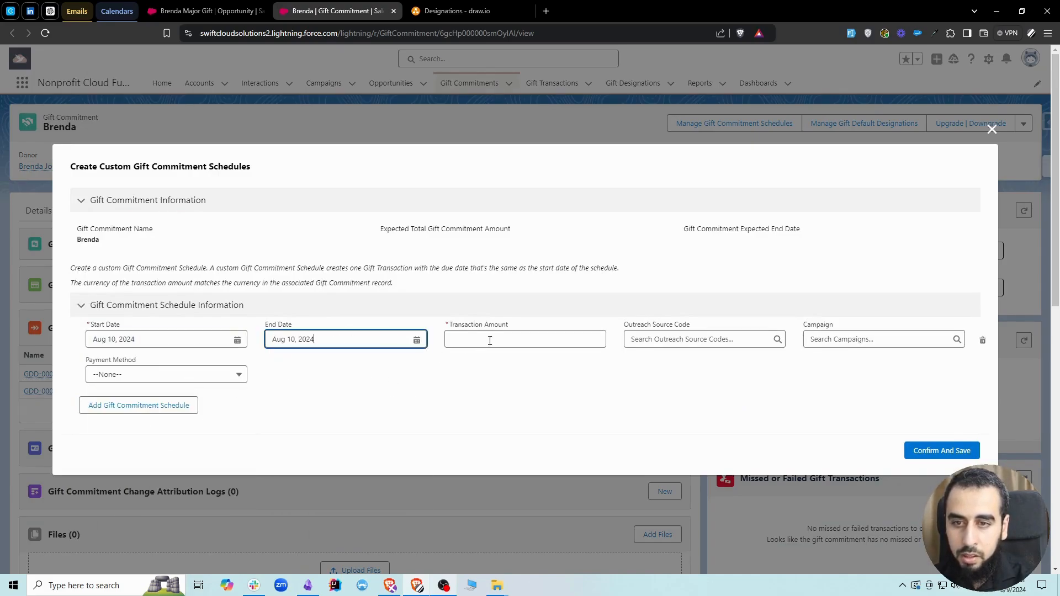
pyautogui.click(489, 339)
pyautogui.write('100')
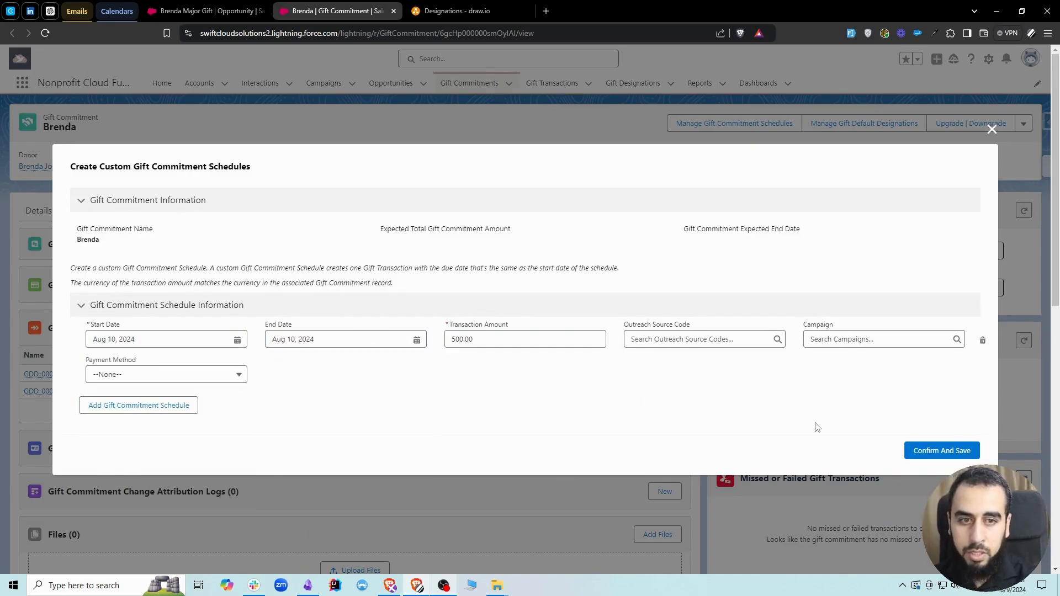
pyautogui.click(941, 450)
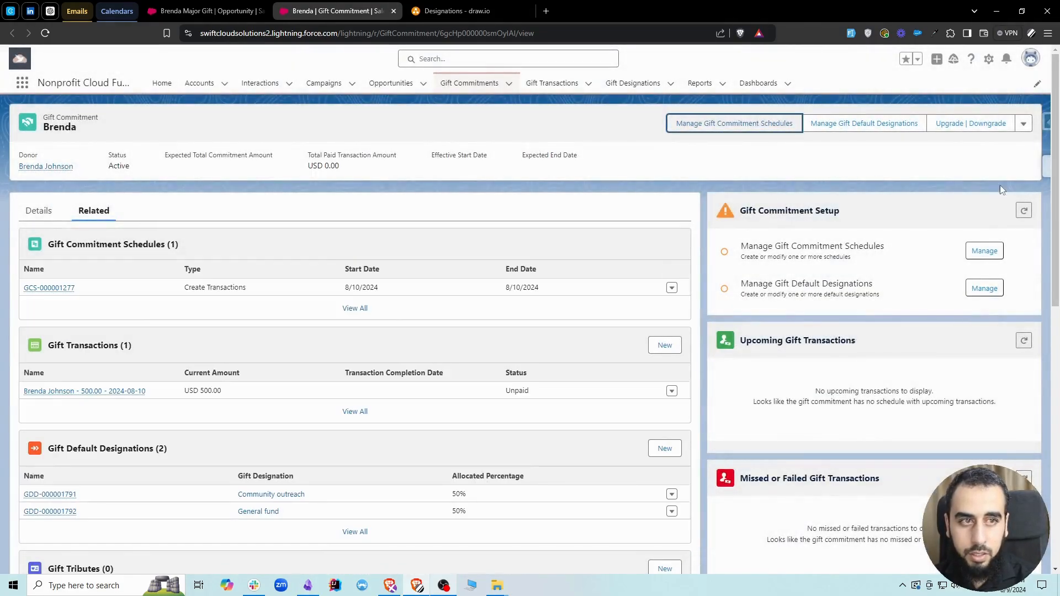
pyautogui.click(1024, 211)
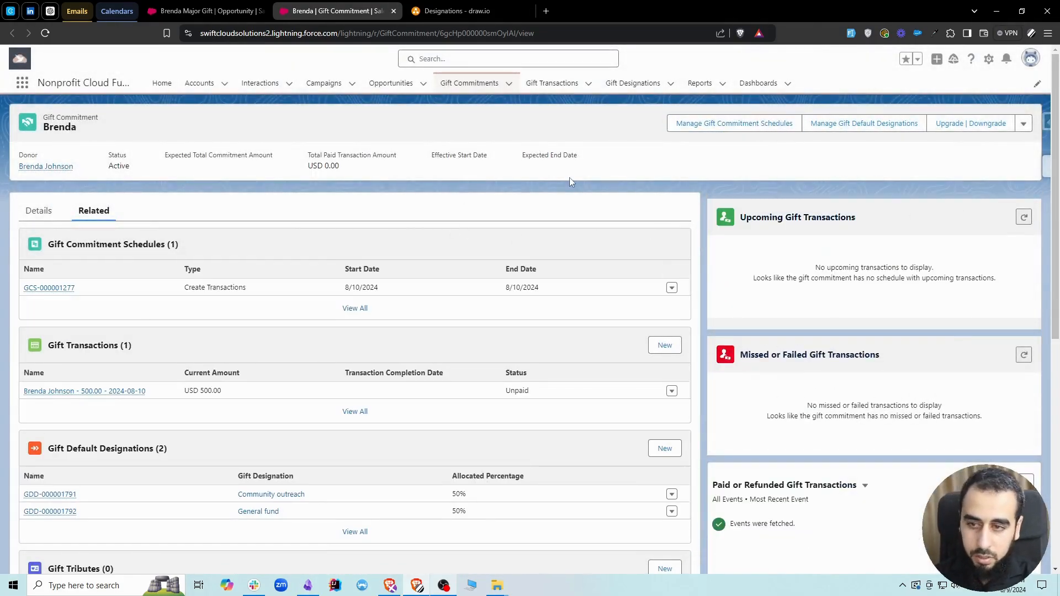
# Open the commitment's gift transaction in a separate tab, examine its gift transaction designations, and close the transaction and commitment tabs.
pyautogui.moveTo(98, 396)
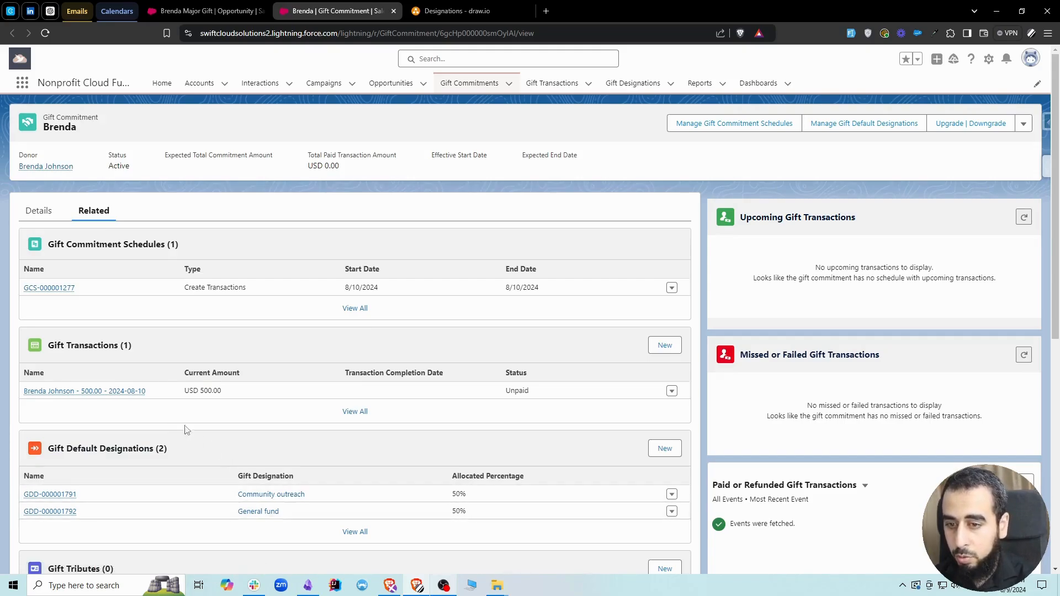
pyautogui.keyDown('ctrl'); pyautogui.click(91, 391); pyautogui.keyUp('ctrl')
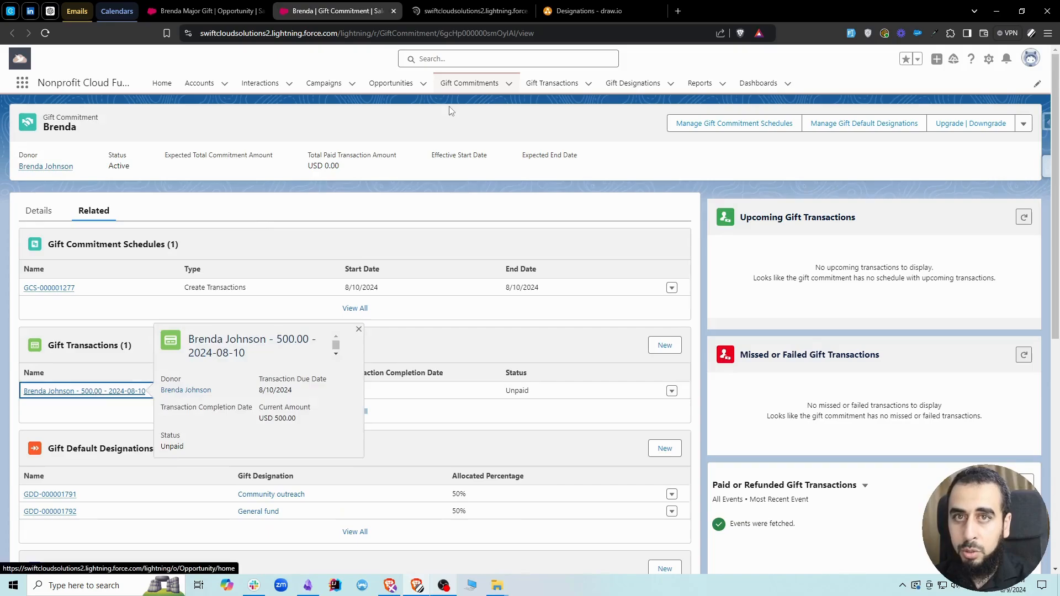
pyautogui.click(449, 10)
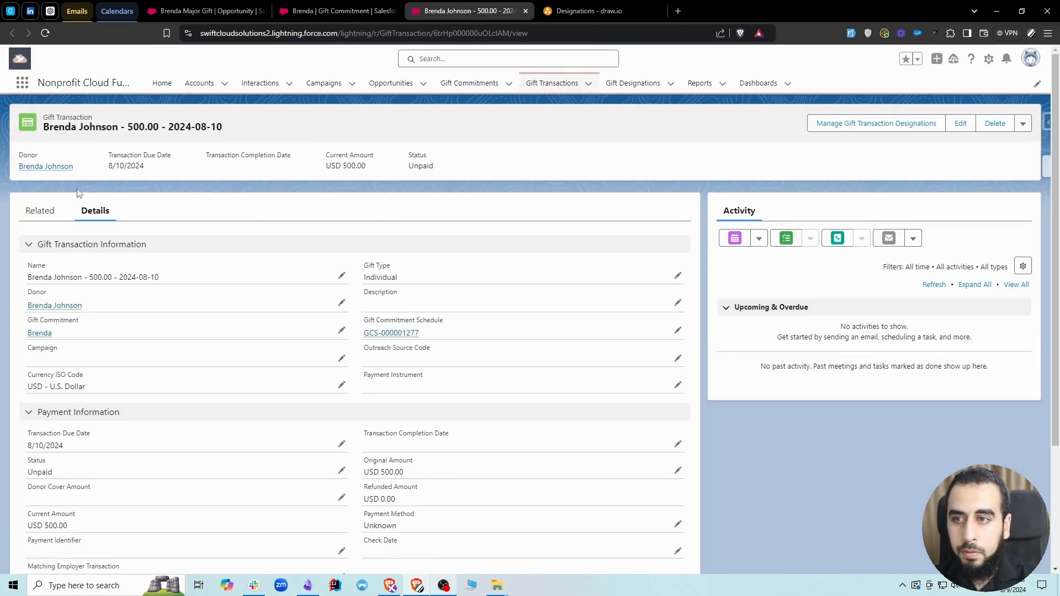
pyautogui.click(44, 211)
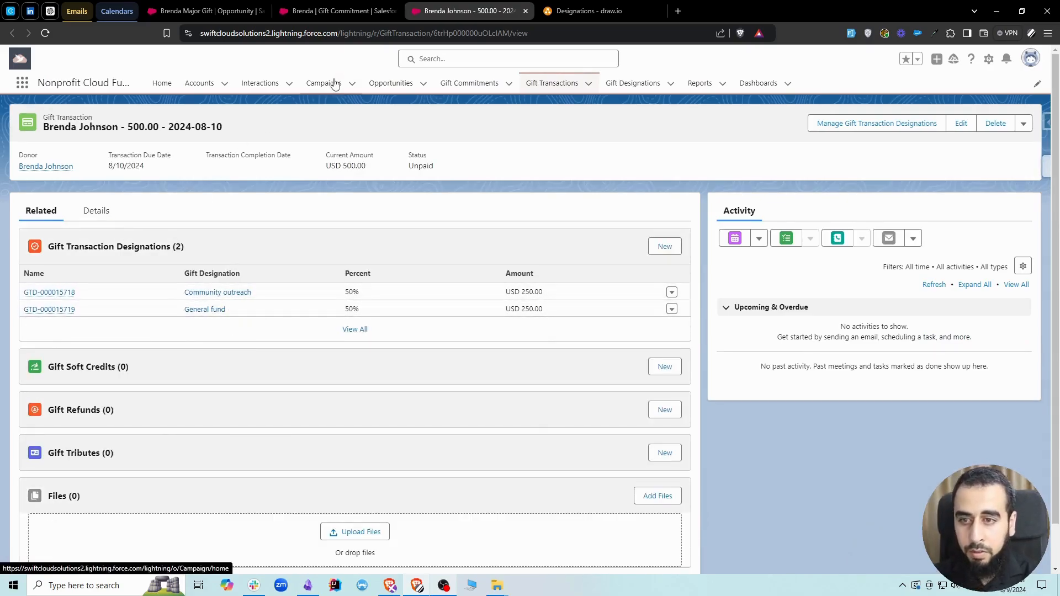
pyautogui.click(353, 11)
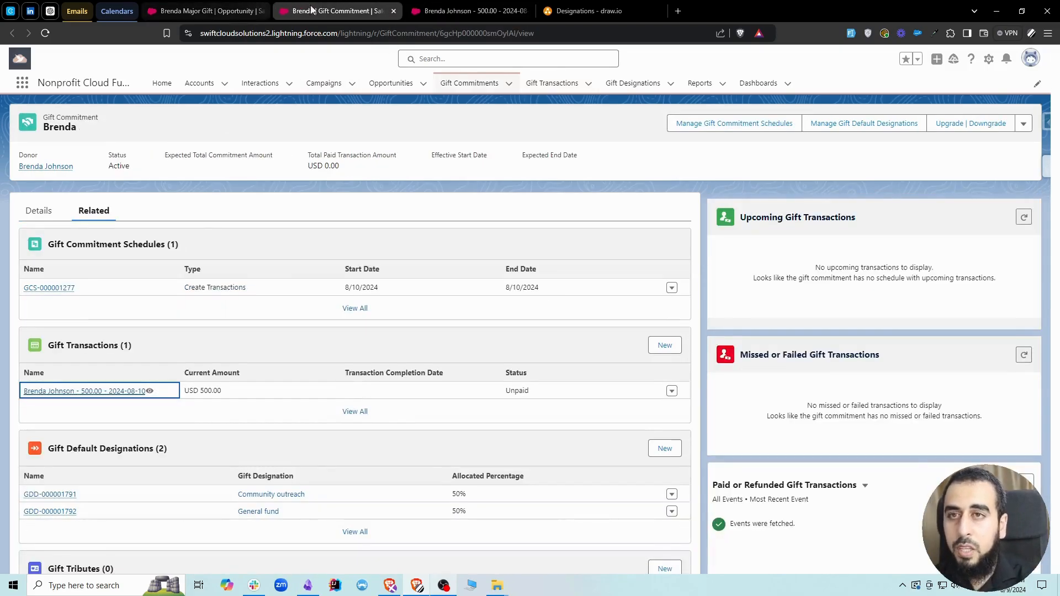
pyautogui.click(393, 11)
pyautogui.click(393, 11)
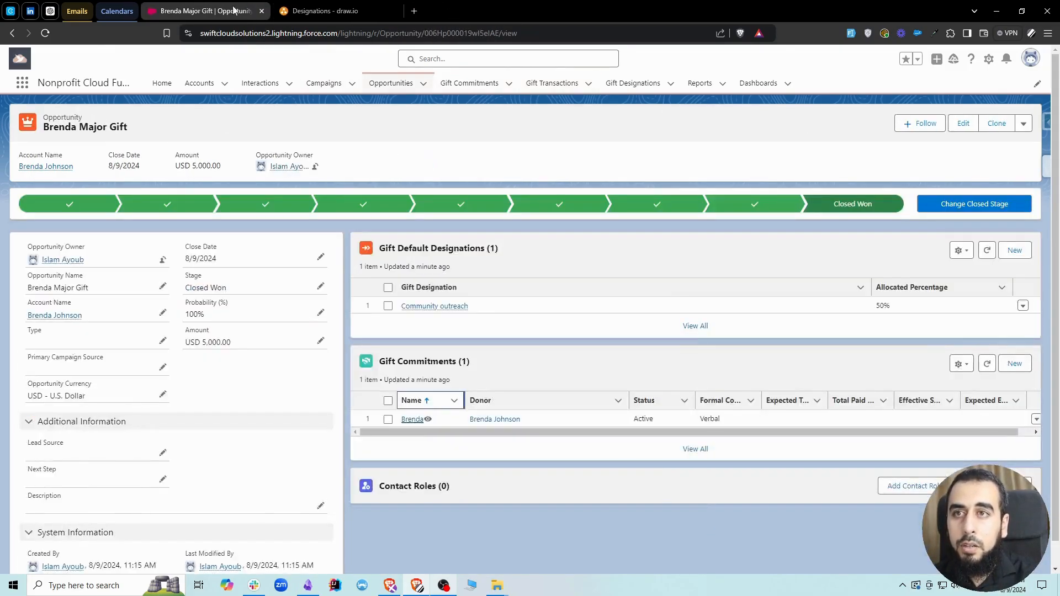
# Open Some Happy Campaign from the active campaigns and check its related lists for gift default designations.
pyautogui.click(325, 86)
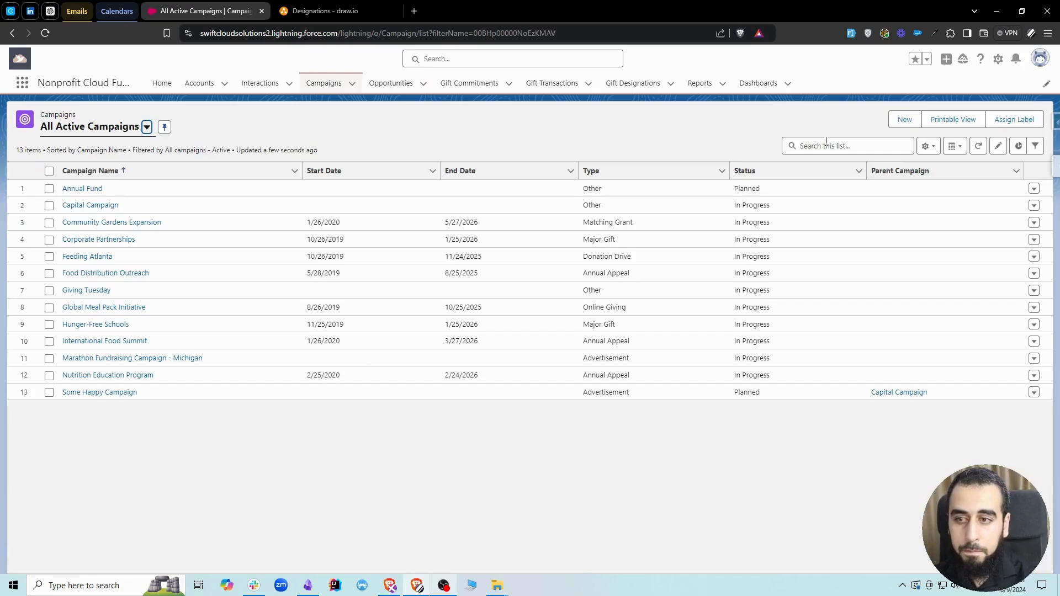
pyautogui.click(110, 392)
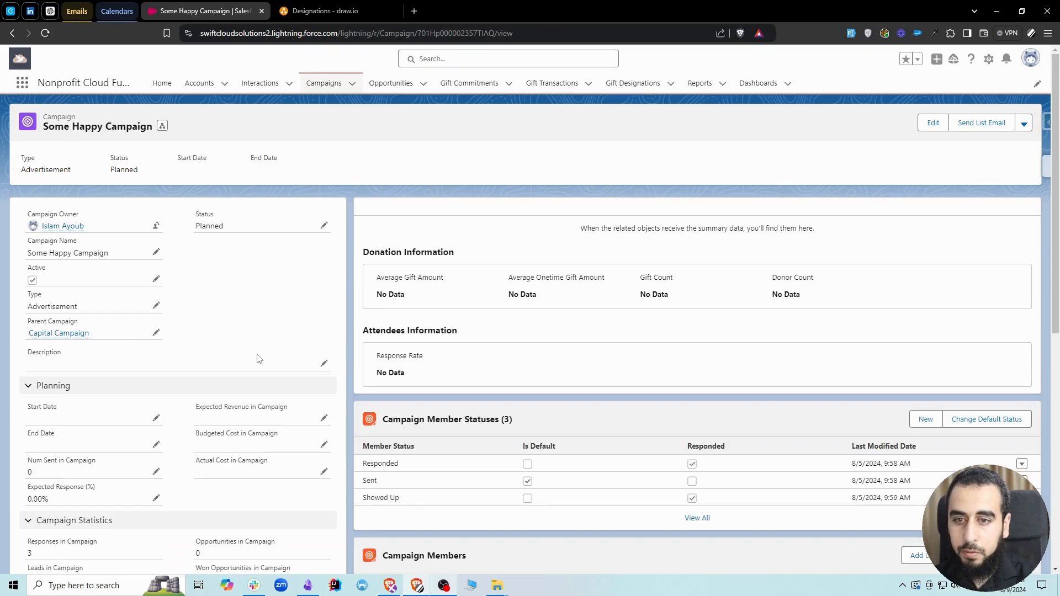
pyautogui.scroll(-8, 256, 357)
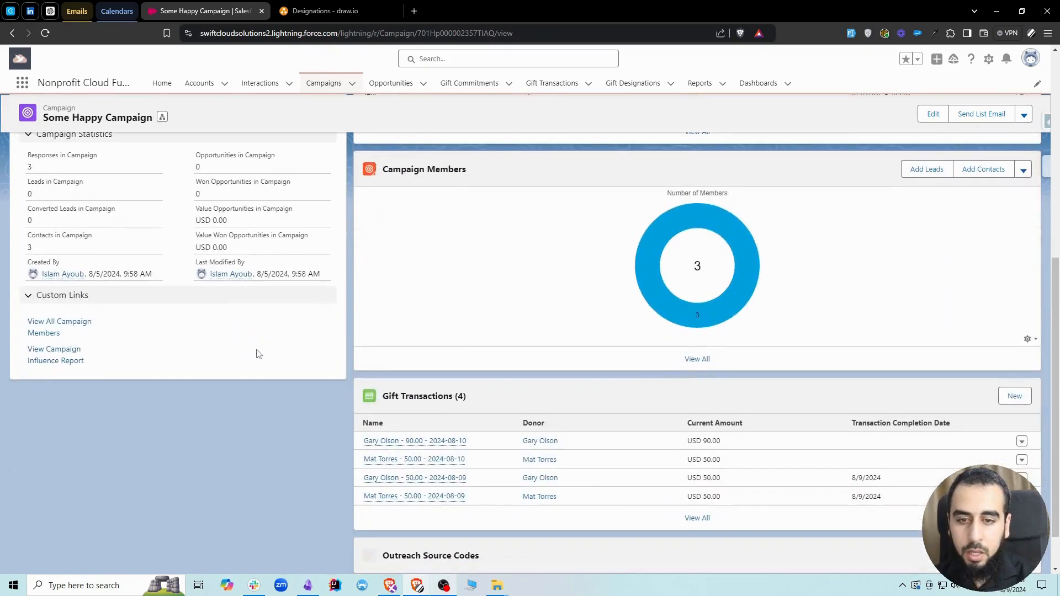
pyautogui.scroll(-2, 265, 365)
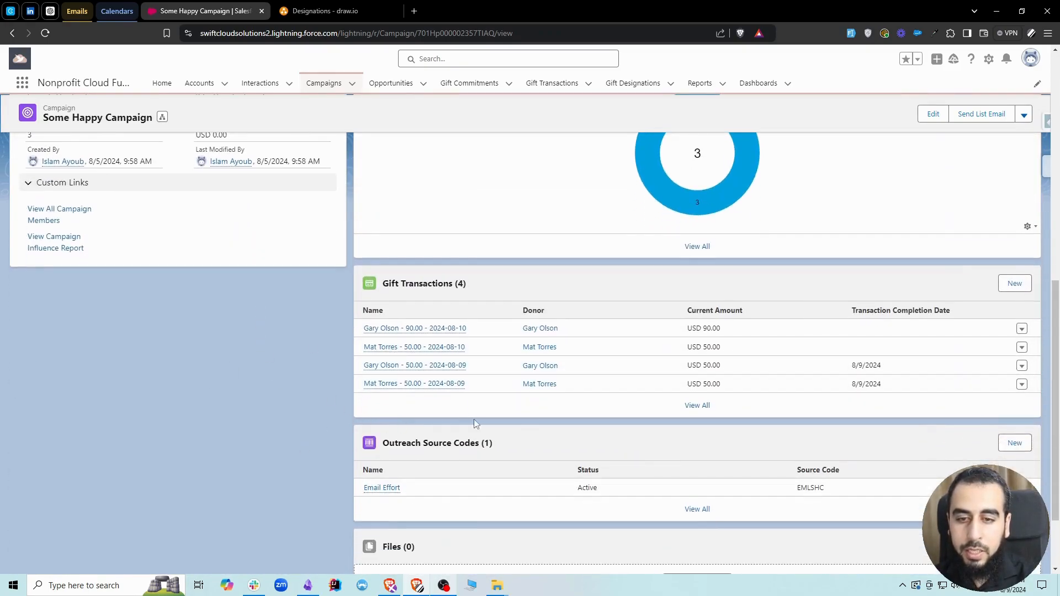
pyautogui.scroll(-2, 332, 452)
pyautogui.scroll(12, 264, 443)
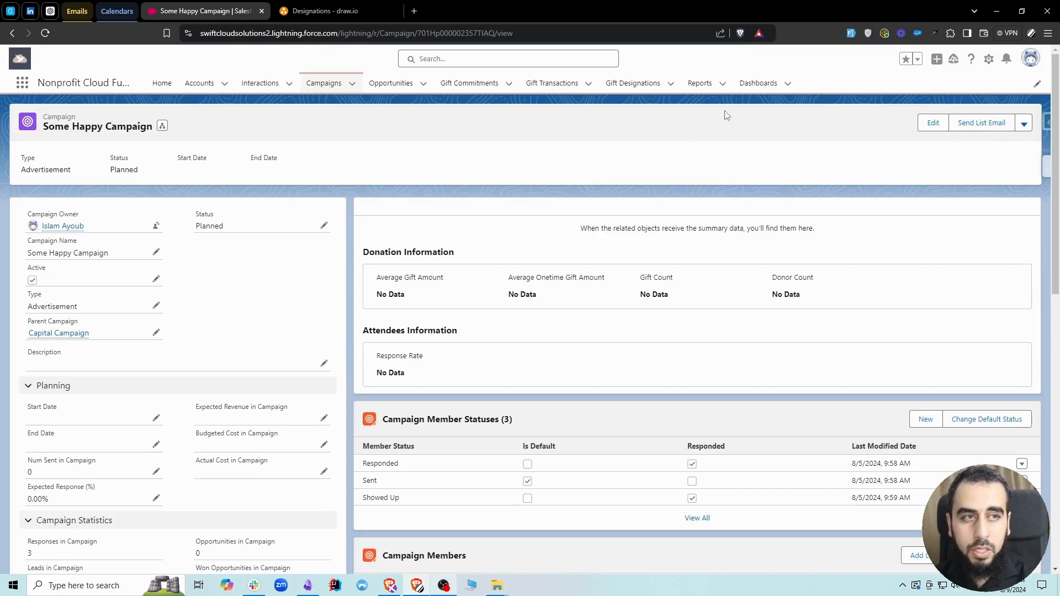
# Edit the campaign record page and add a Related List - Single component between Gift Transactions and Outreach Source Codes.
pyautogui.click(991, 60)
pyautogui.click(940, 209)
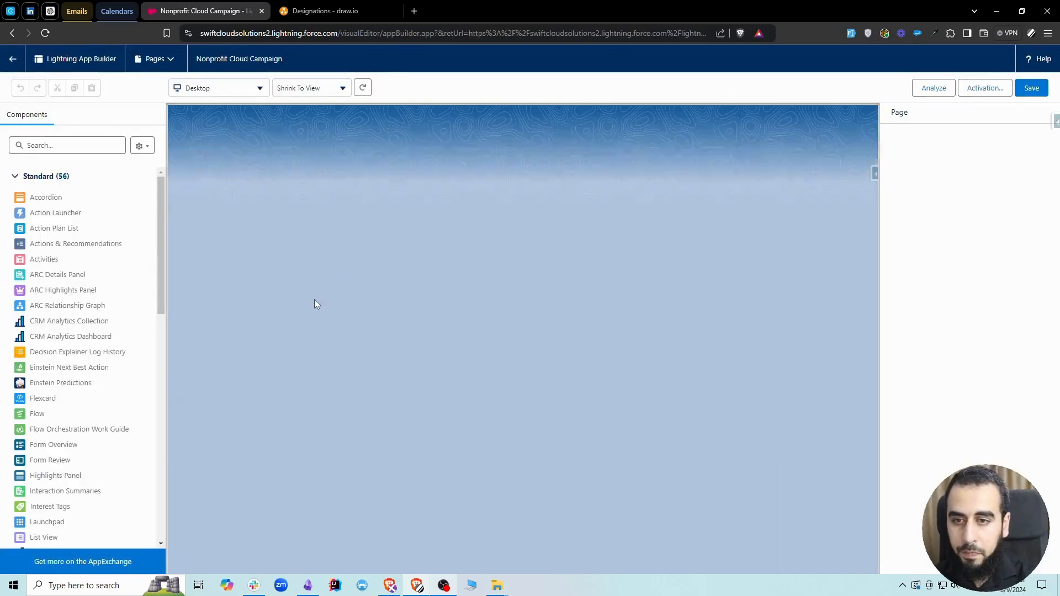
pyautogui.scroll(-5, 537, 366)
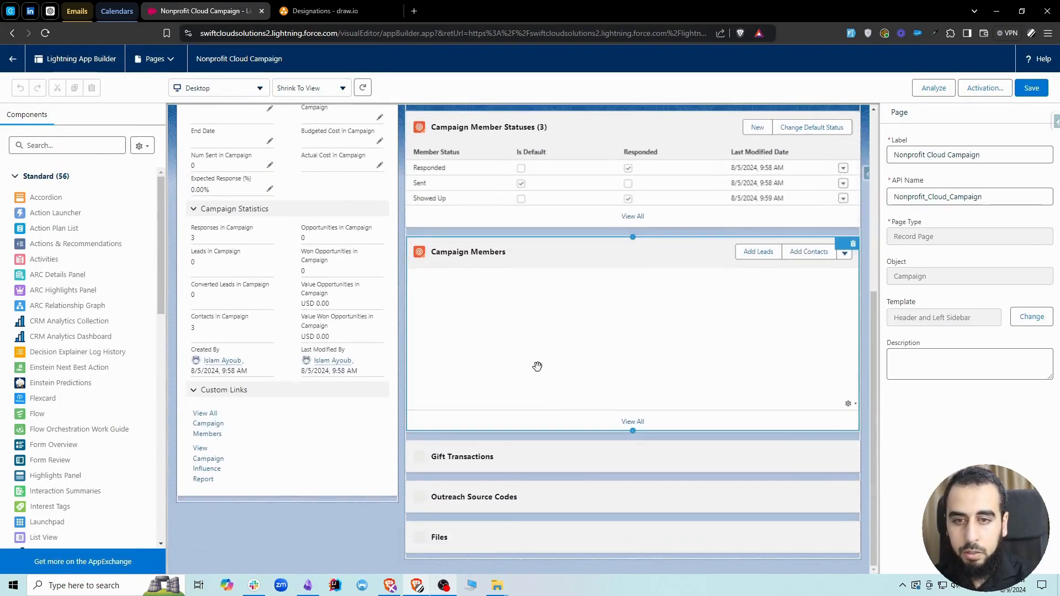
pyautogui.scroll(-3, 497, 309)
pyautogui.click(59, 143)
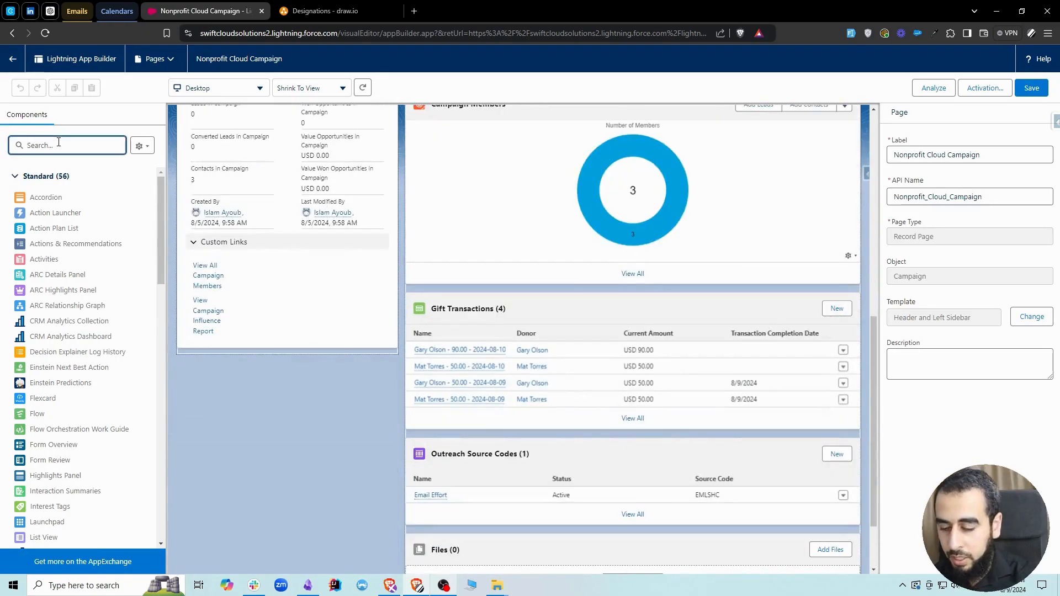
pyautogui.write('sing')
pyautogui.scroll(-2, 577, 337)
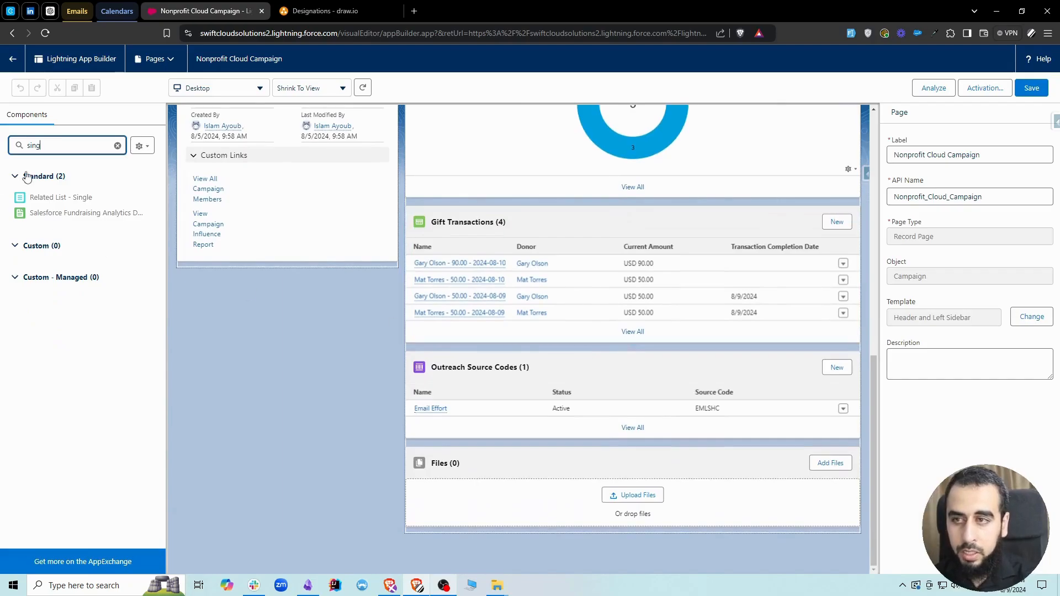
pyautogui.moveTo(44, 197); pyautogui.dragTo(525, 362)
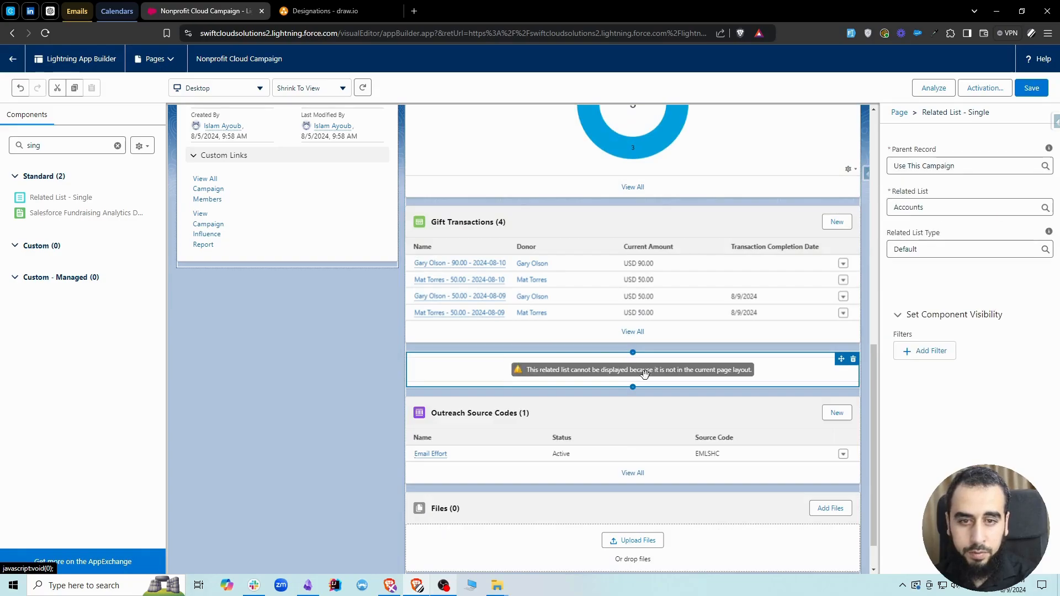
# Set the new component's related list to Gift Default Designations, save the page, and return to the campaign record.
pyautogui.click(937, 210)
pyautogui.write('def')
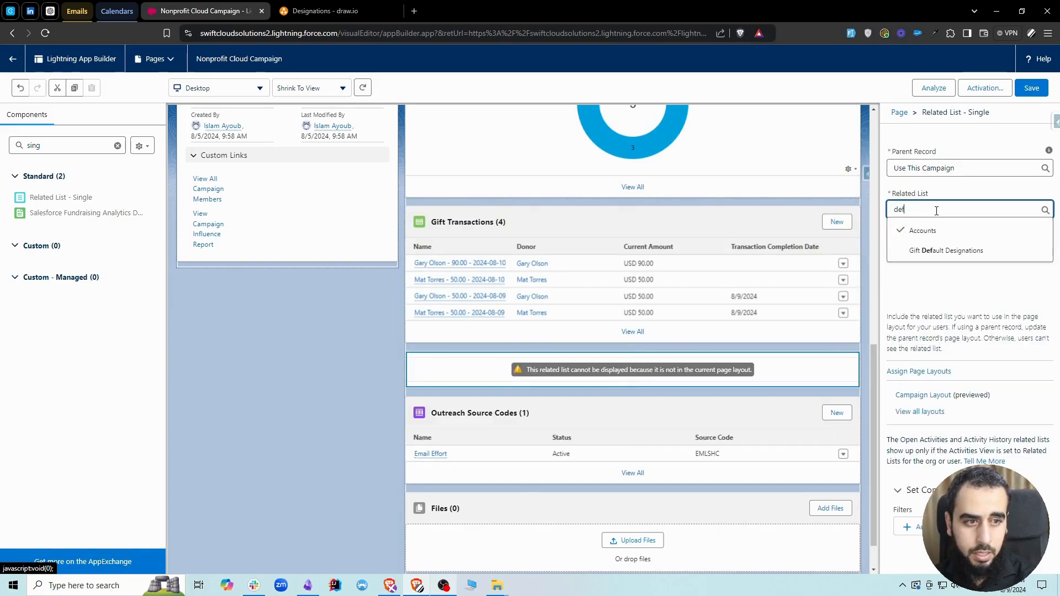
pyautogui.click(939, 247)
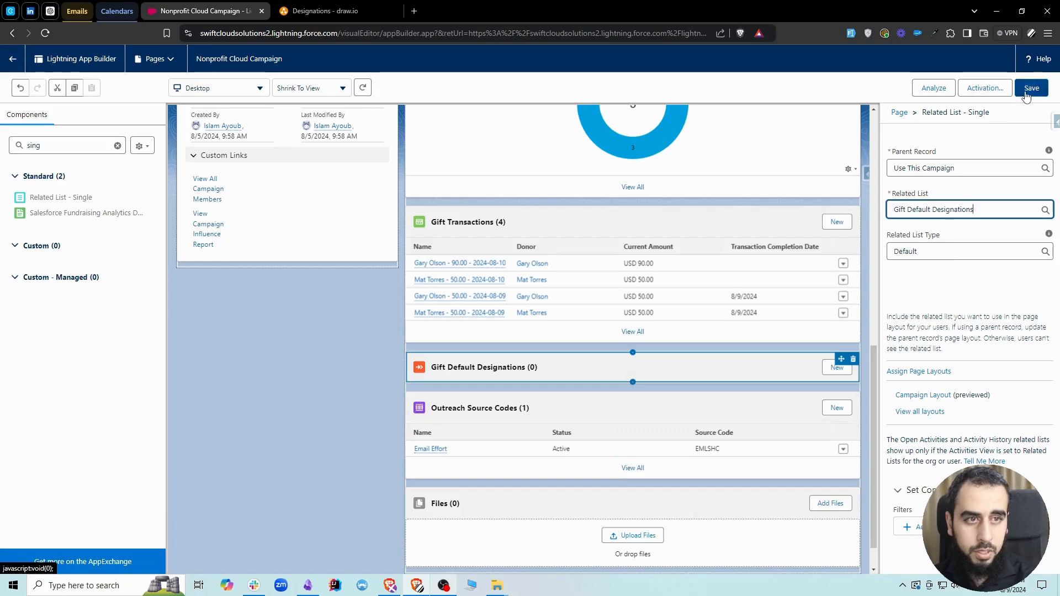
pyautogui.click(1032, 88)
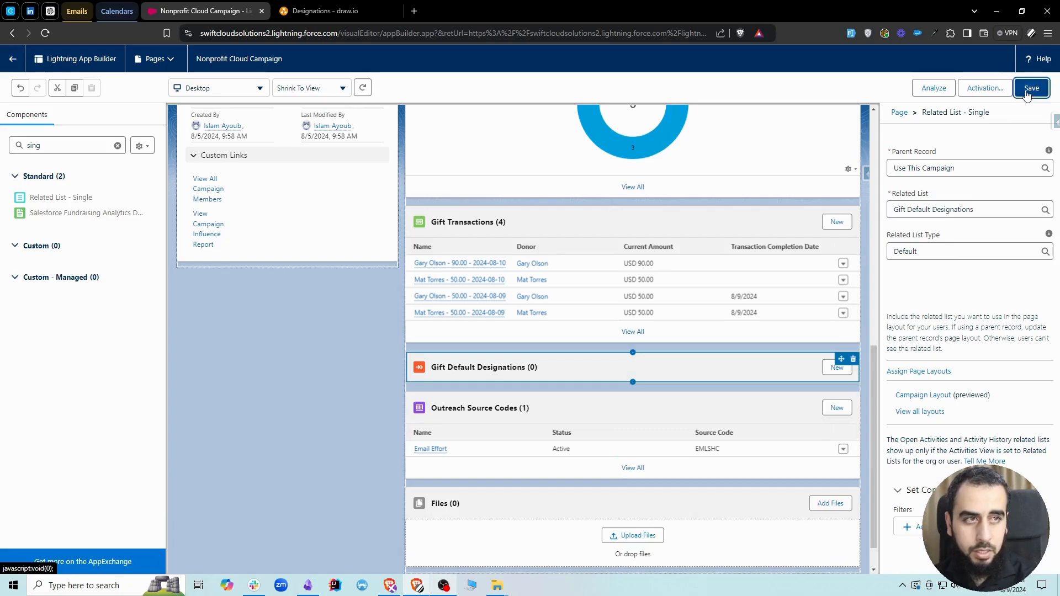
pyautogui.click(16, 59)
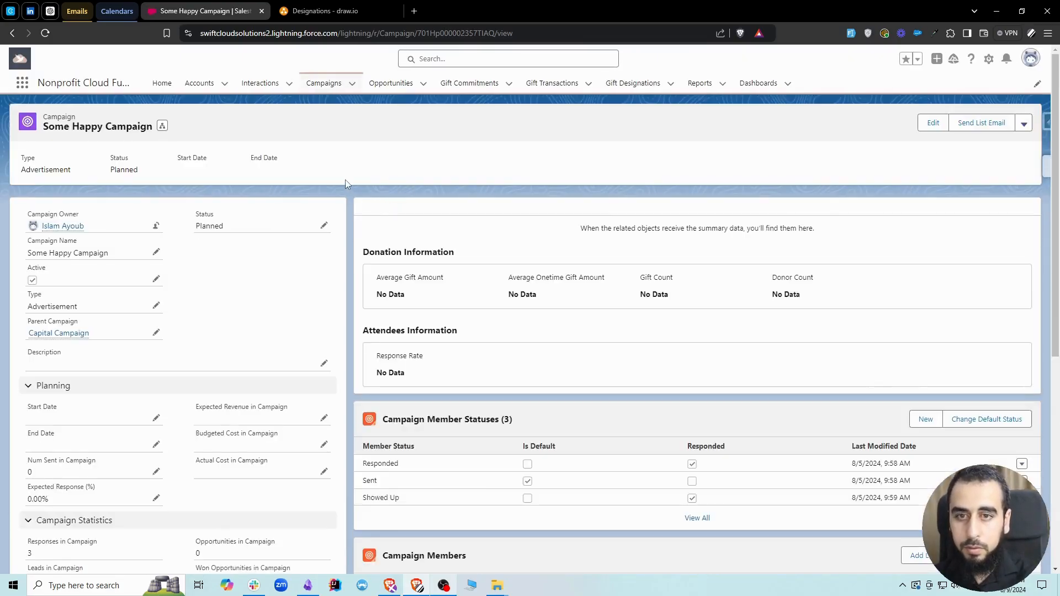
# Add a gift default designation to the campaign for Homelessness with a 100% allocation, and save it.
pyautogui.scroll(-7, 375, 228)
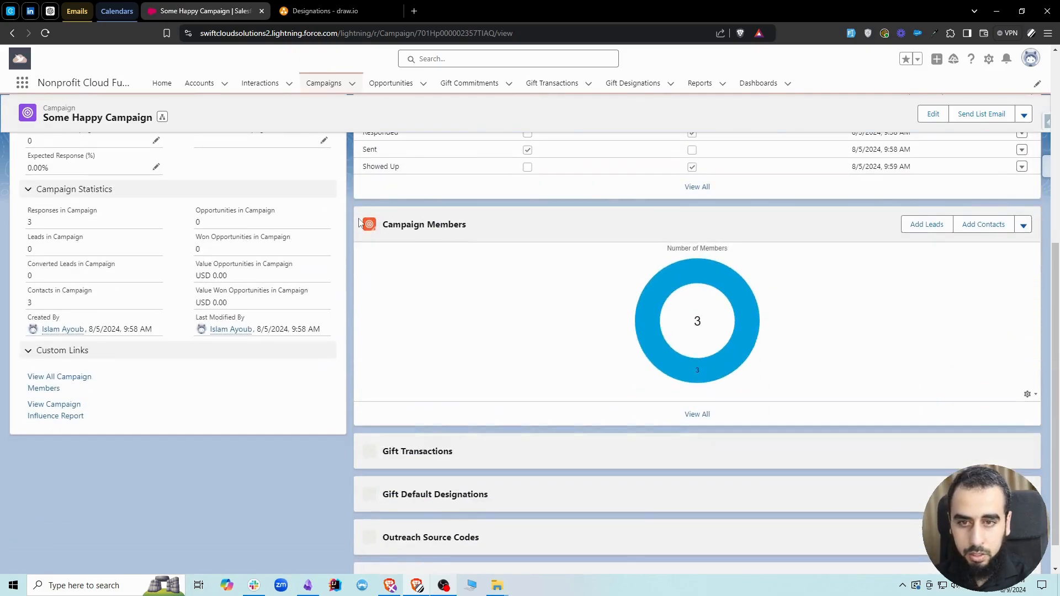
pyautogui.scroll(-4, 423, 472)
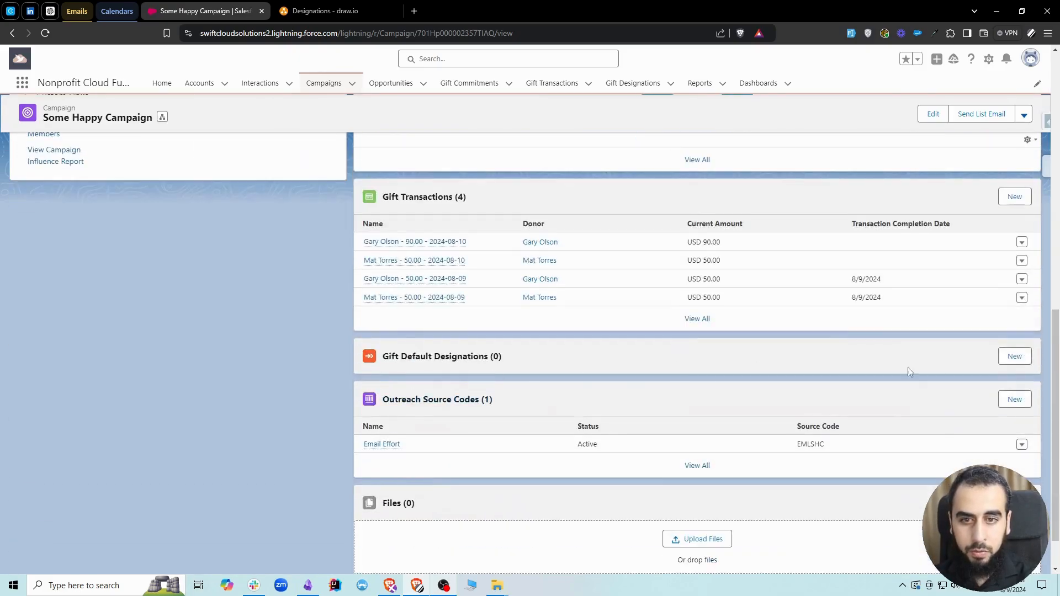
pyautogui.click(1016, 356)
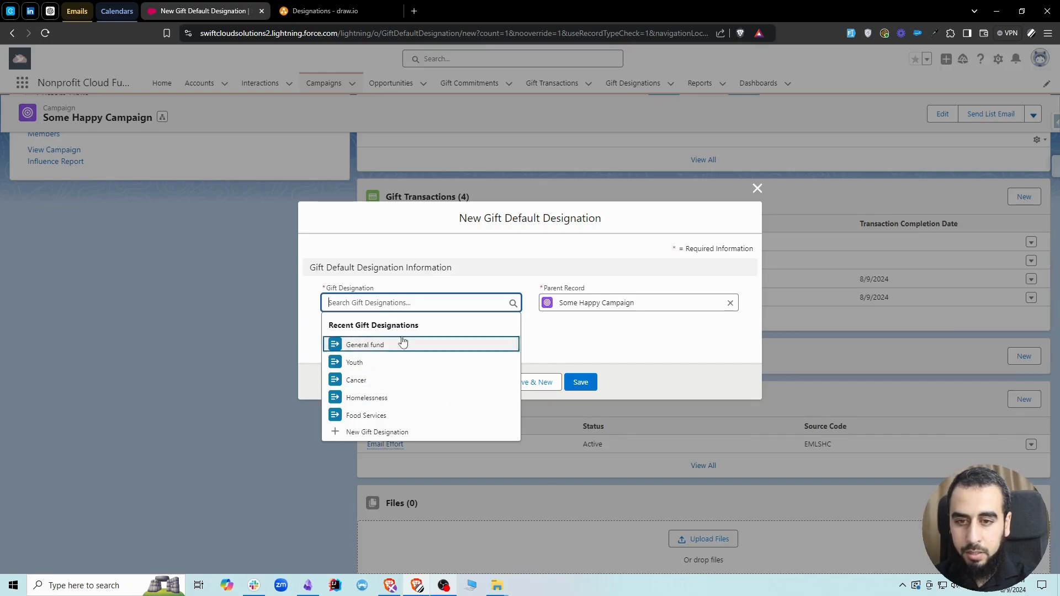
pyautogui.click(390, 398)
pyautogui.click(381, 338)
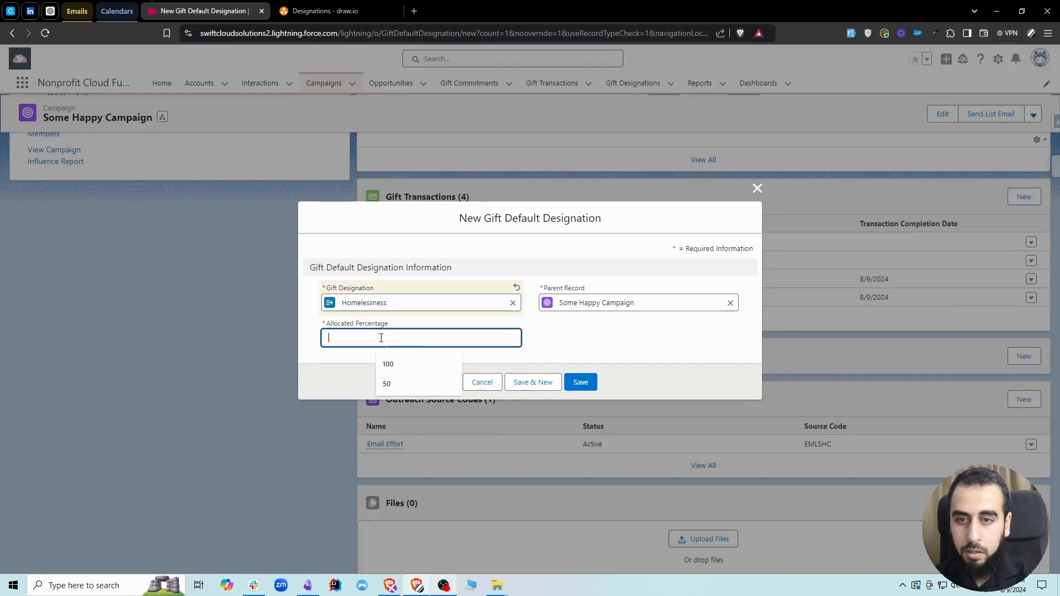
pyautogui.write('100')
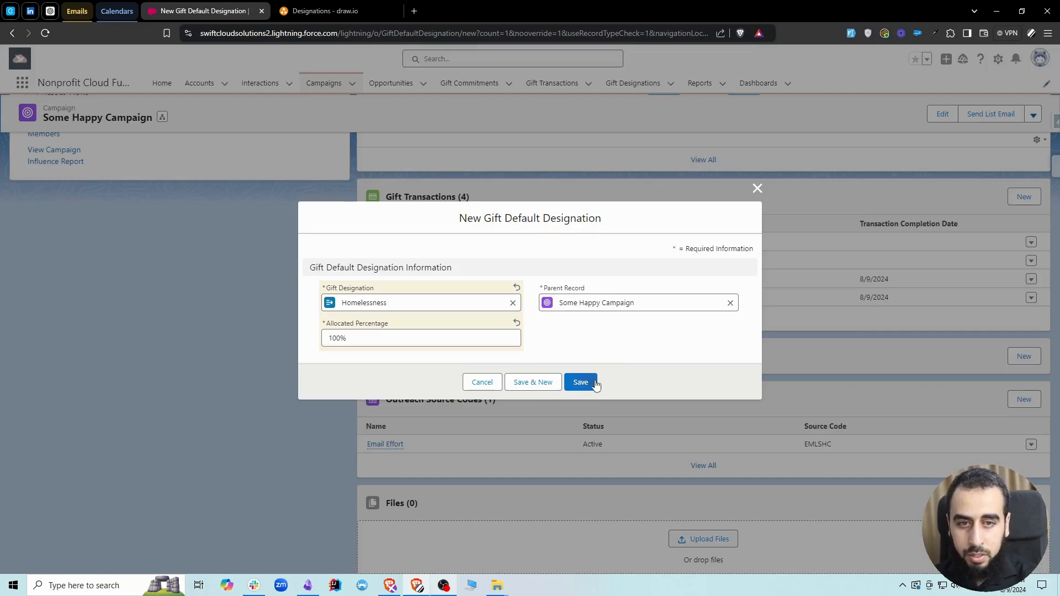
pyautogui.click(593, 381)
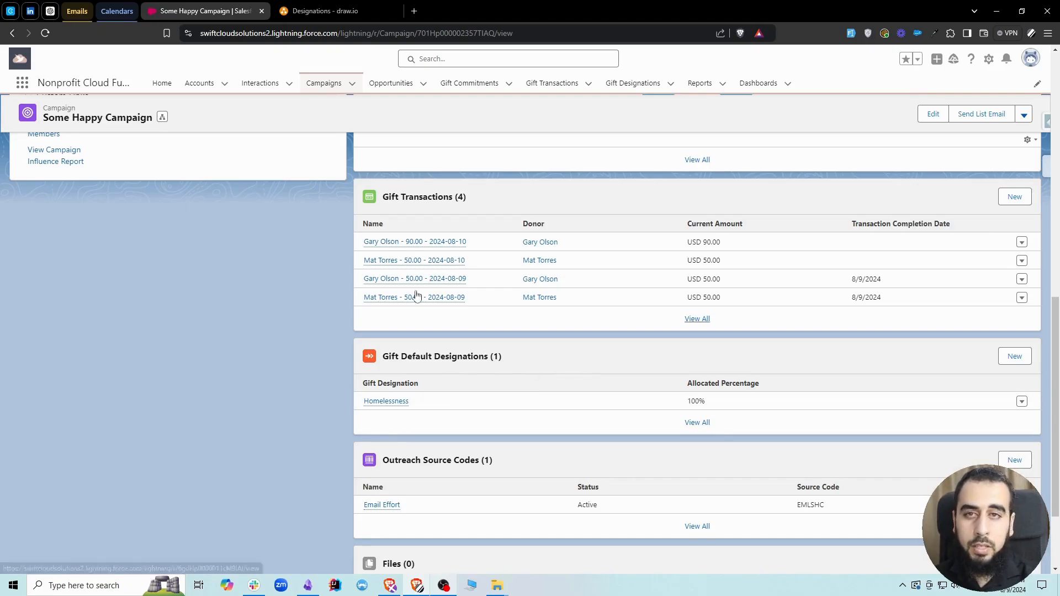
pyautogui.middleClick(533, 86)
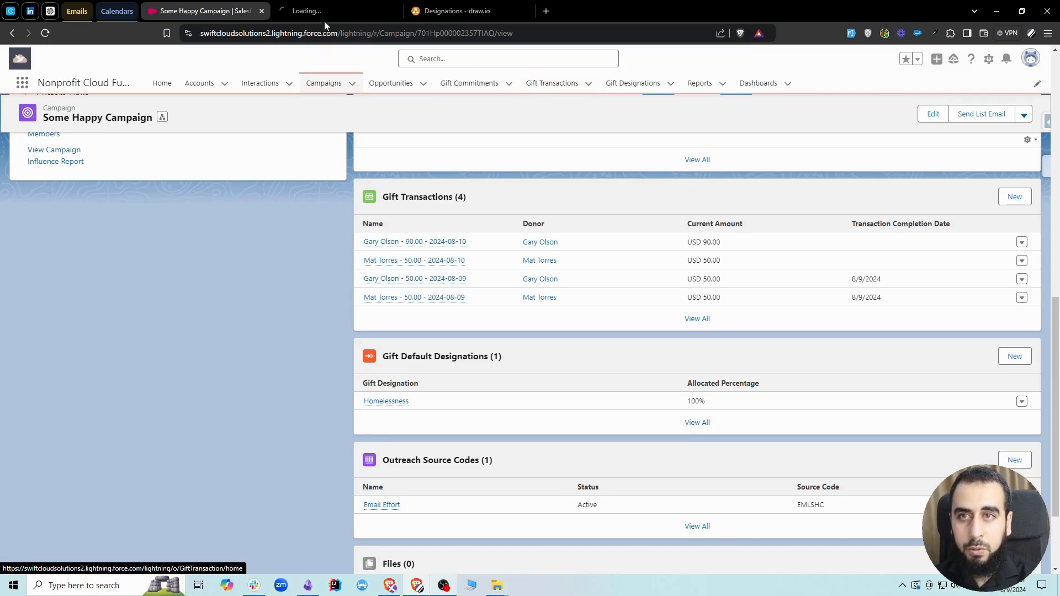
pyautogui.click(323, 12)
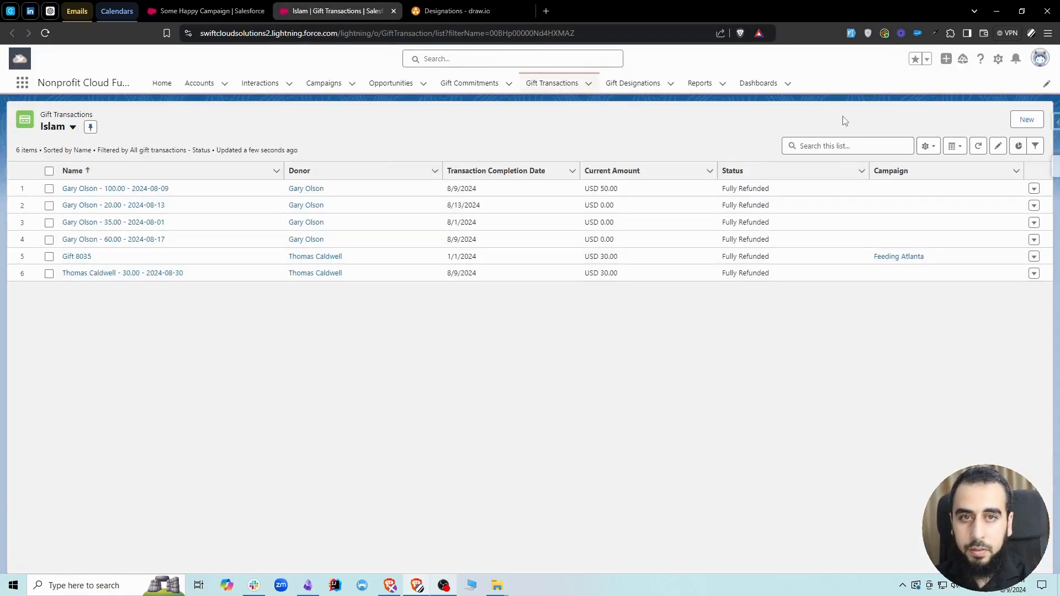
pyautogui.click(1027, 119)
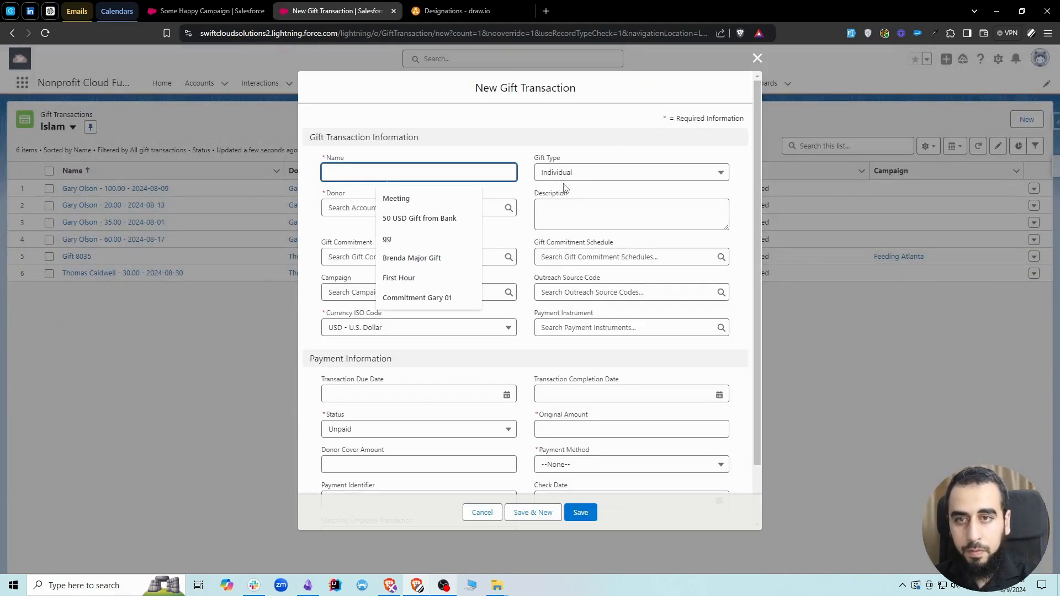
pyautogui.click(524, 198)
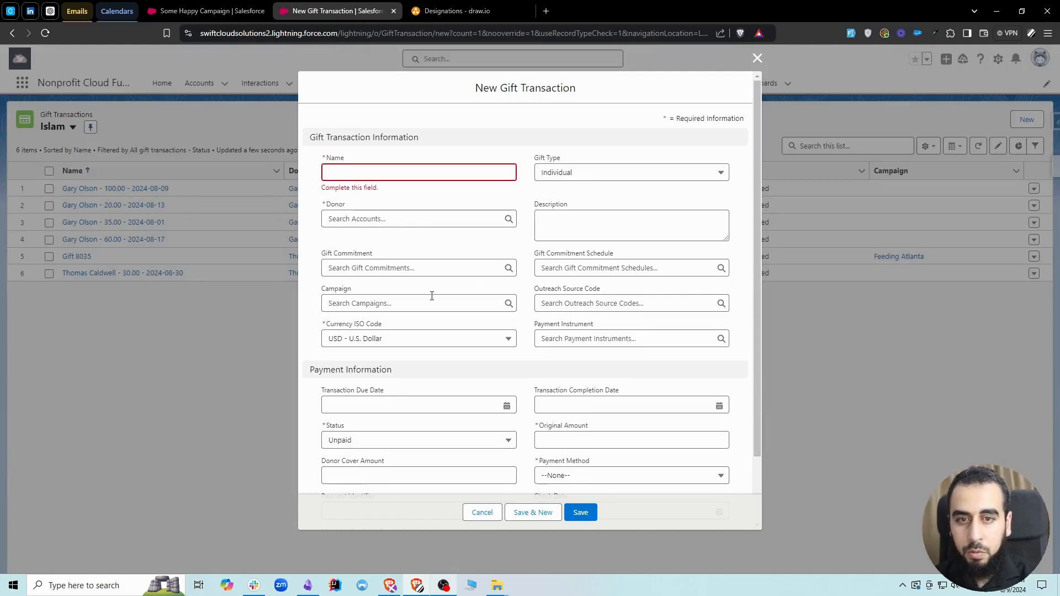
pyautogui.click(359, 303)
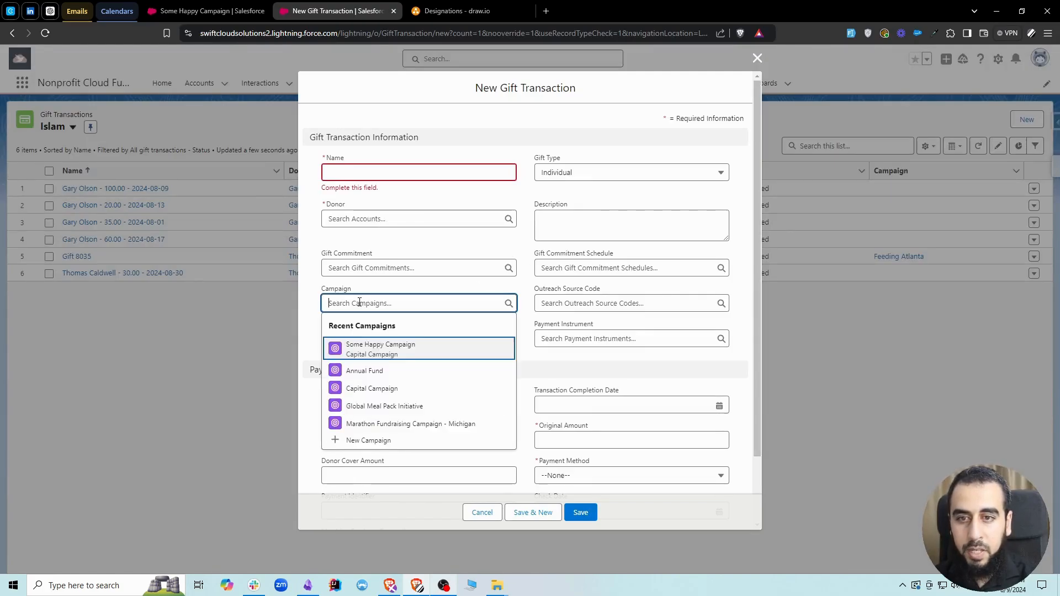
pyautogui.click(387, 348)
pyautogui.click(204, 11)
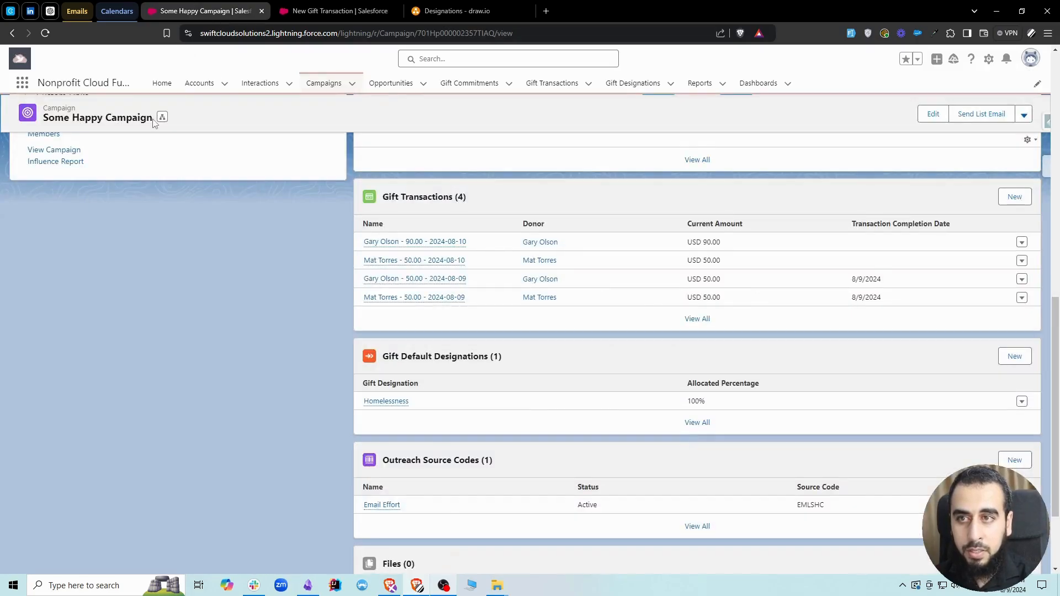
pyautogui.moveTo(153, 122); pyautogui.dragTo(45, 117)
pyautogui.click(336, 11)
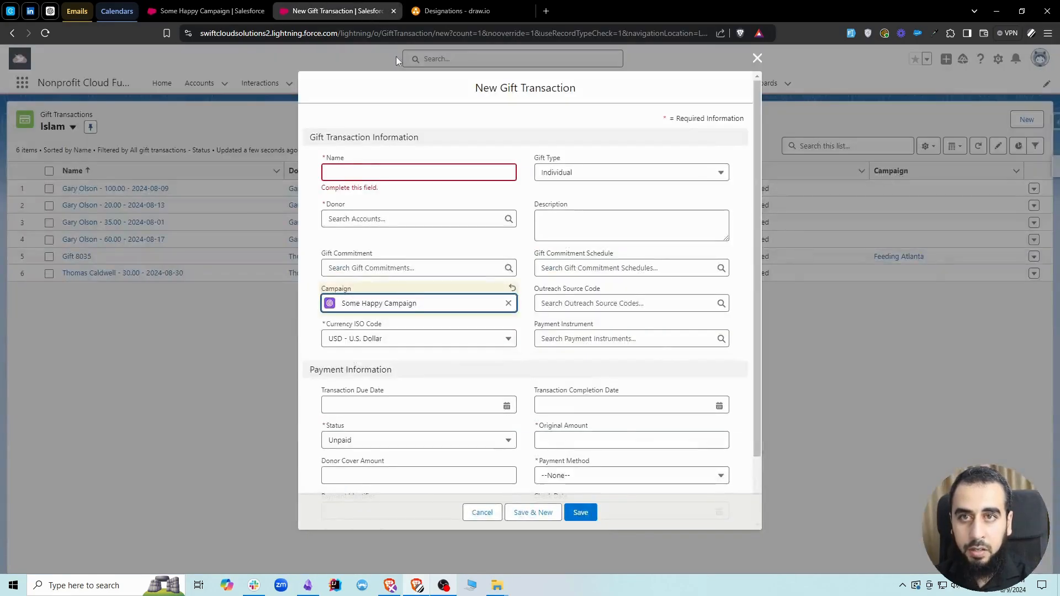
pyautogui.click(393, 11)
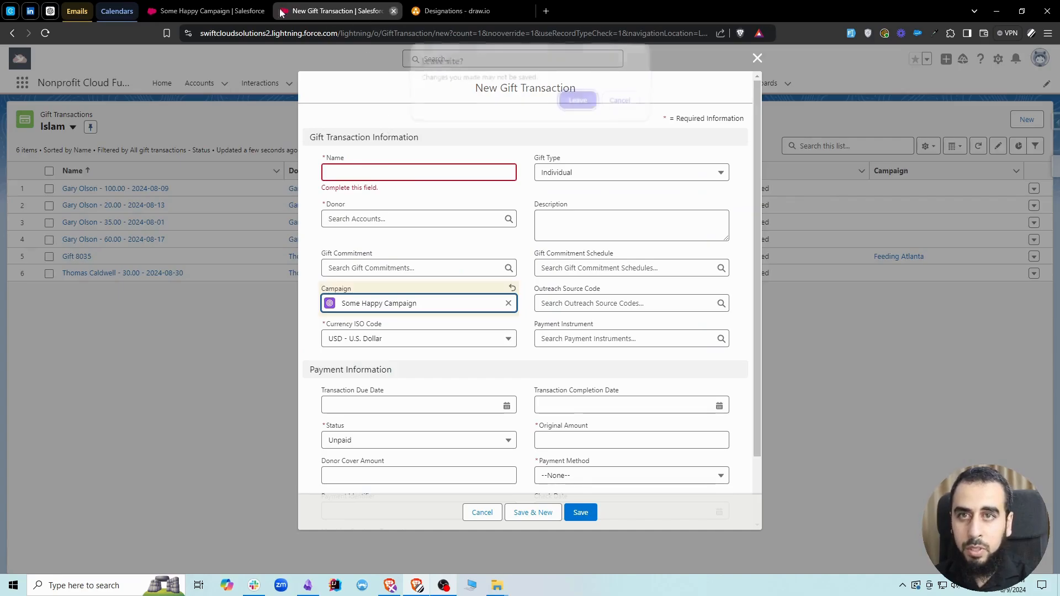
pyautogui.click(579, 101)
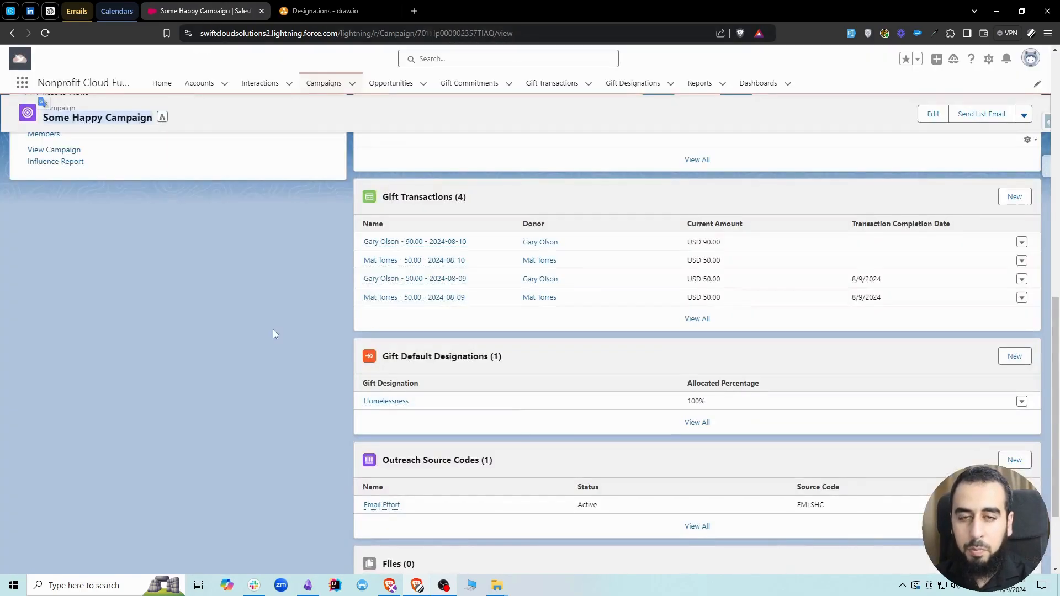
pyautogui.scroll(2, 273, 329)
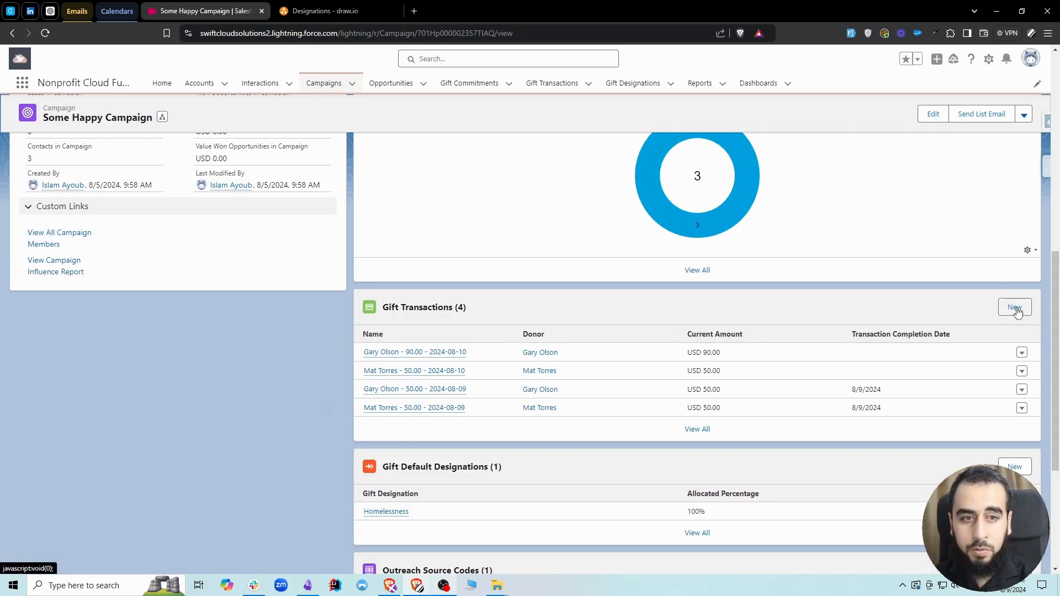
pyautogui.click(1016, 309)
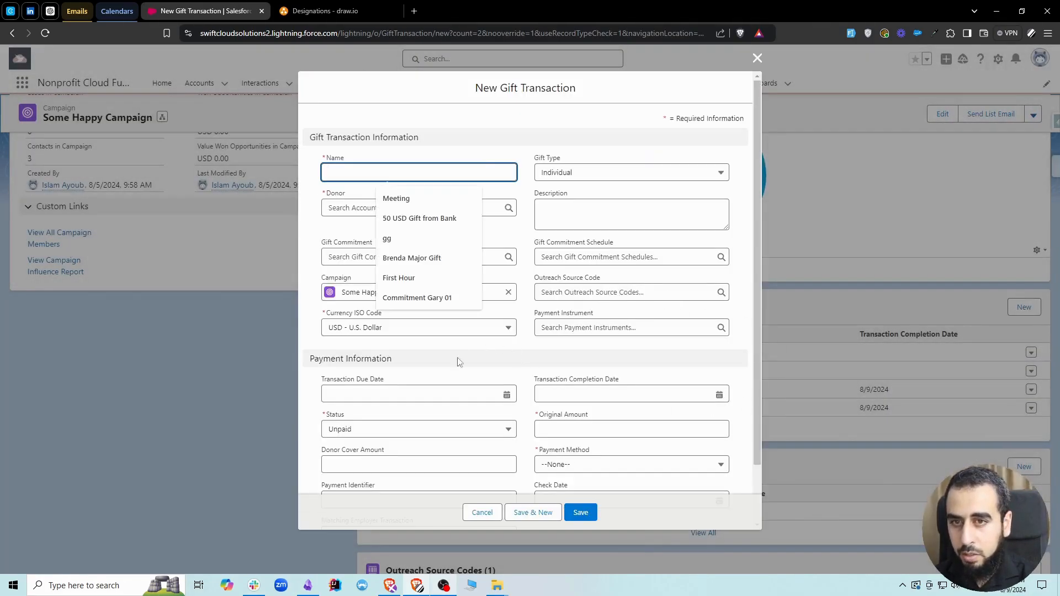
pyautogui.click(501, 352)
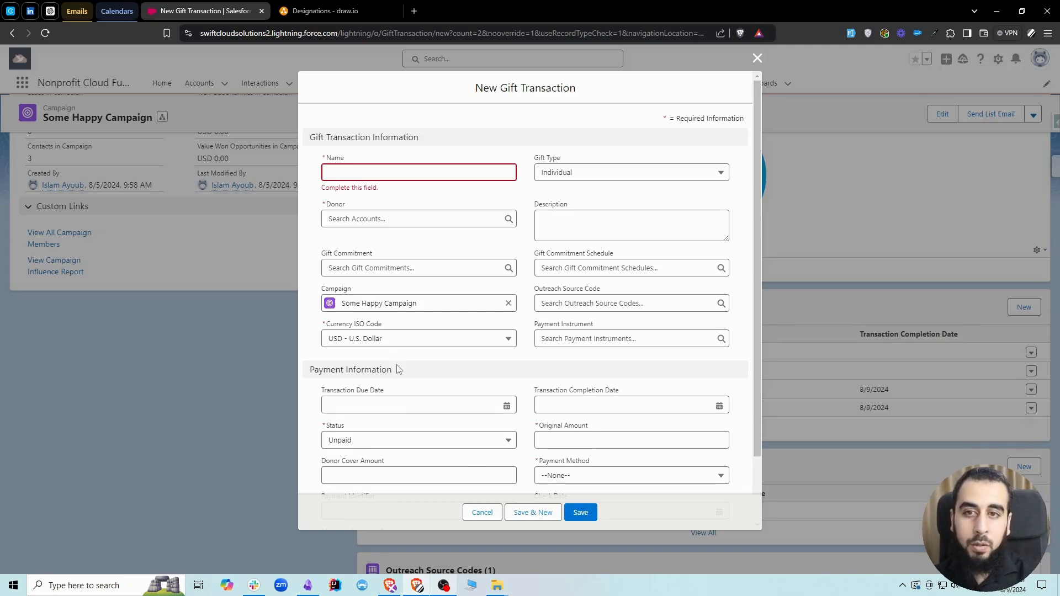
pyautogui.click(481, 513)
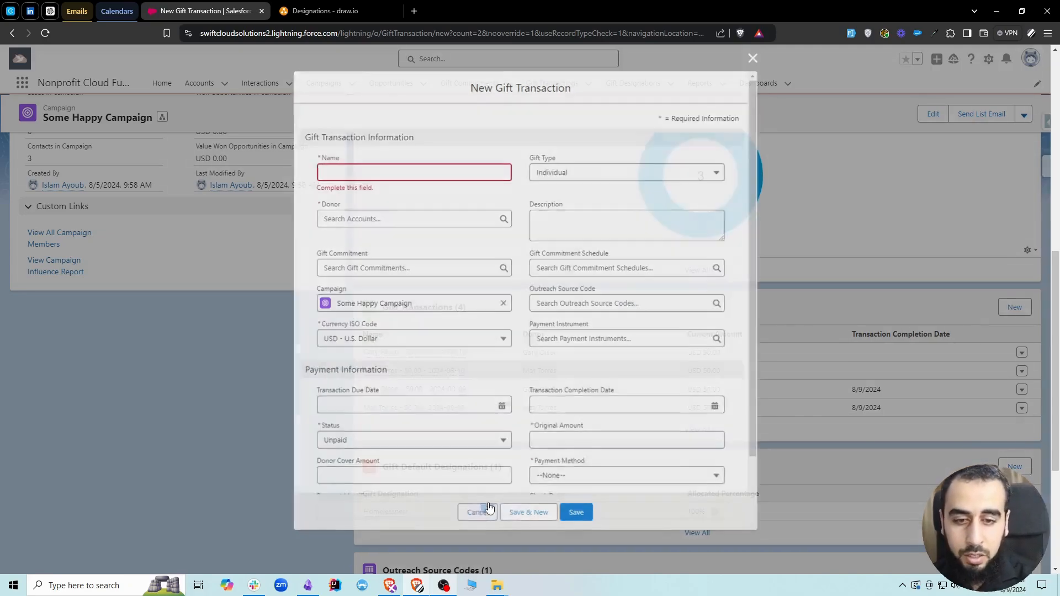
# Start a new Individual gift transaction from the campaign's related list, choose an existing donor account, and enter the donor's first name as its name.
pyautogui.scroll(-2, 520, 413)
pyautogui.scroll(1, 480, 440)
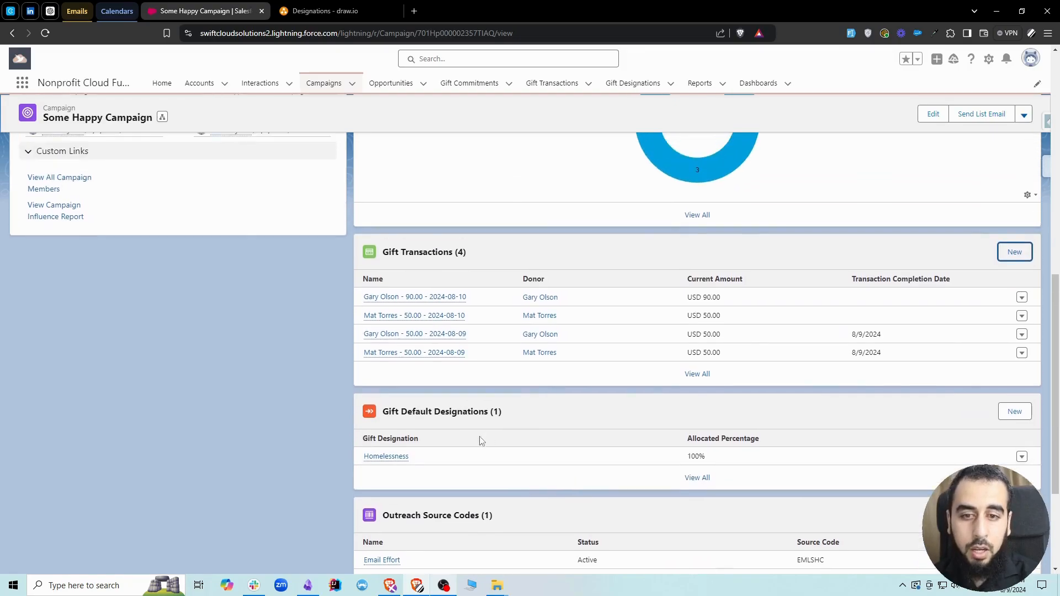
pyautogui.scroll(1, 861, 332)
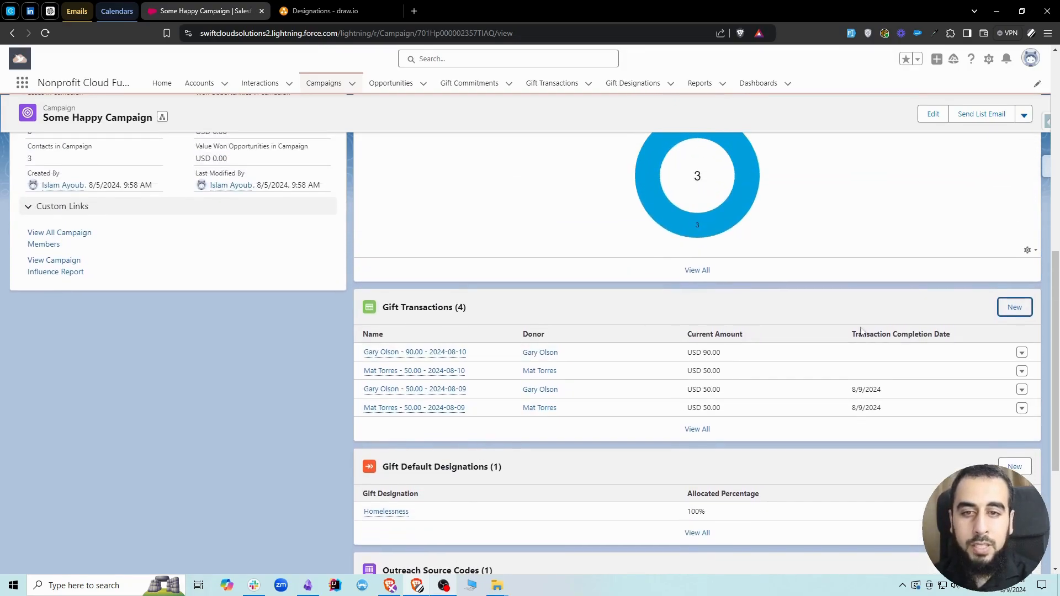
pyautogui.click(1009, 307)
pyautogui.click(345, 213)
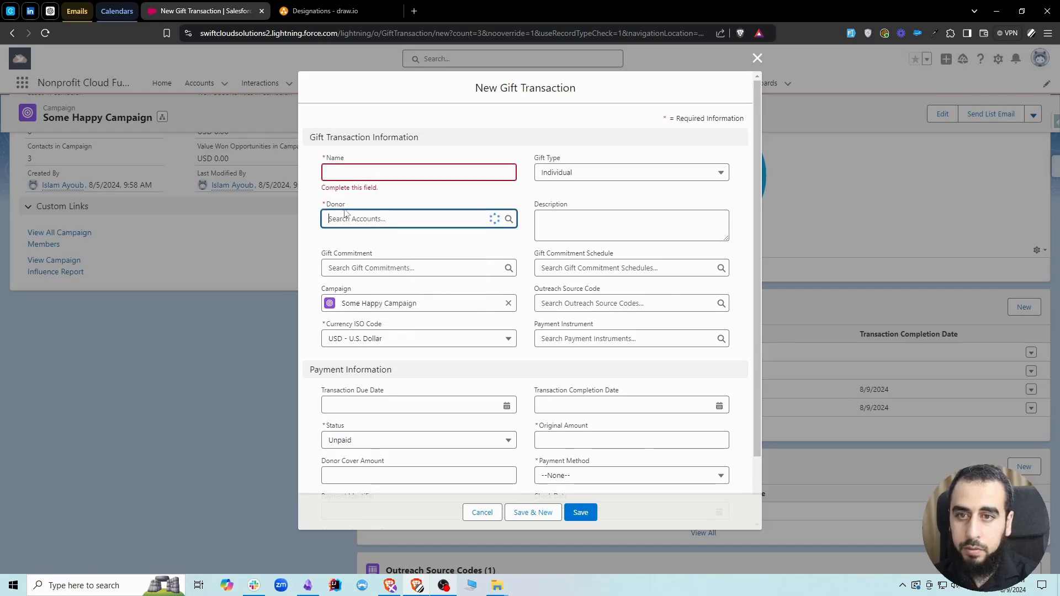
pyautogui.click(383, 319)
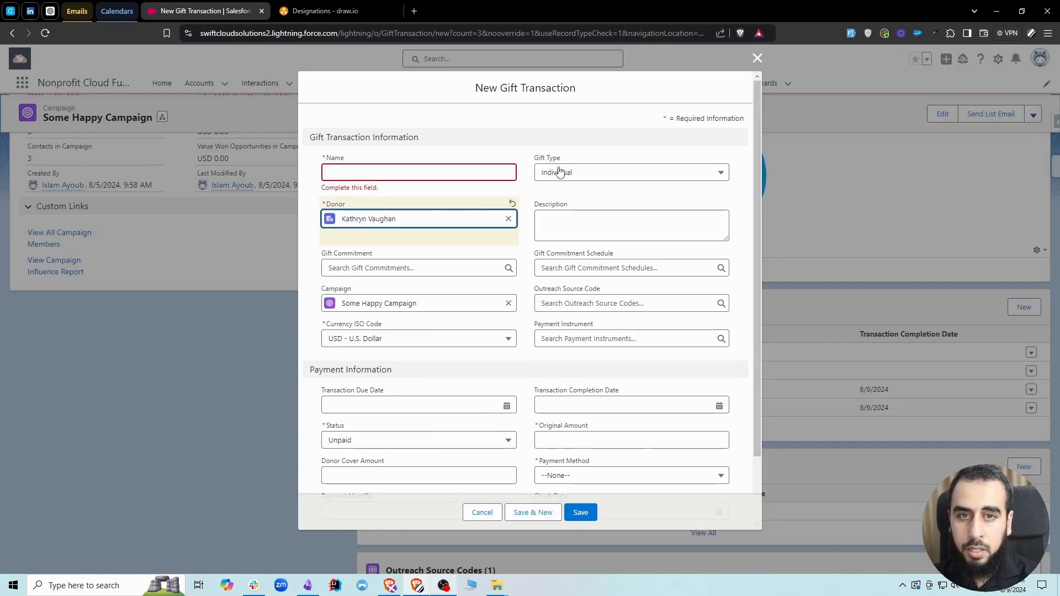
pyautogui.click(569, 172)
pyautogui.click(568, 213)
pyautogui.click(400, 173)
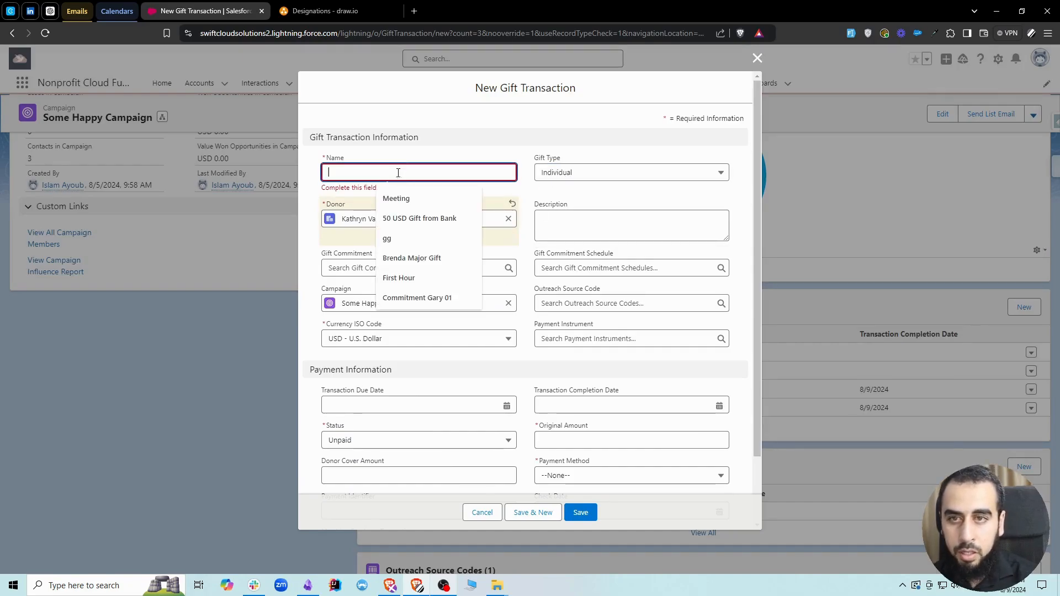
pyautogui.doubleClick(371, 219)
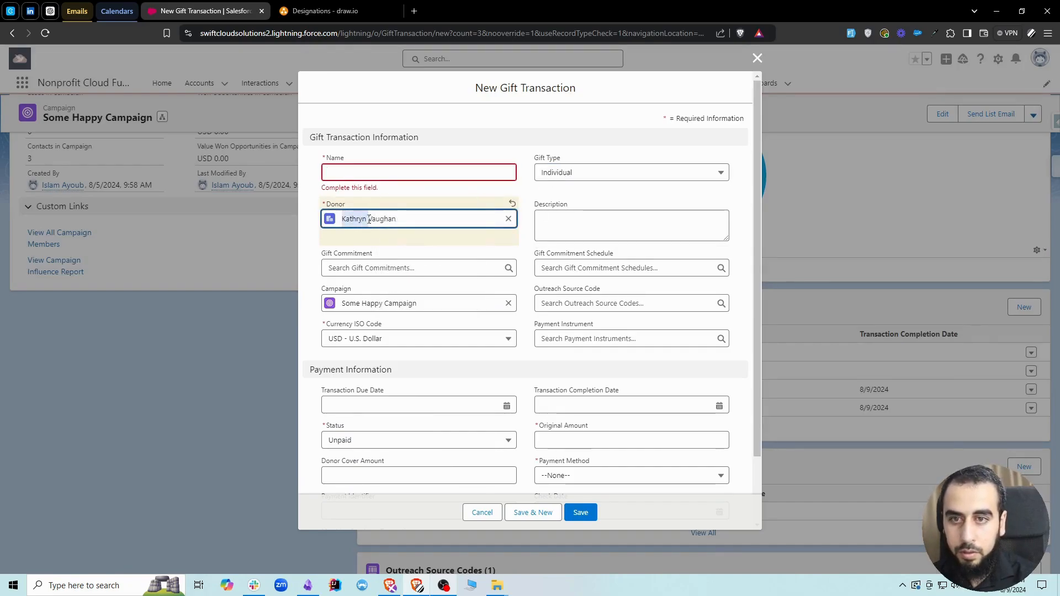
pyautogui.hotkey('ctrl', 'c')
pyautogui.click(386, 172)
pyautogui.hotkey('ctrl', 'v')
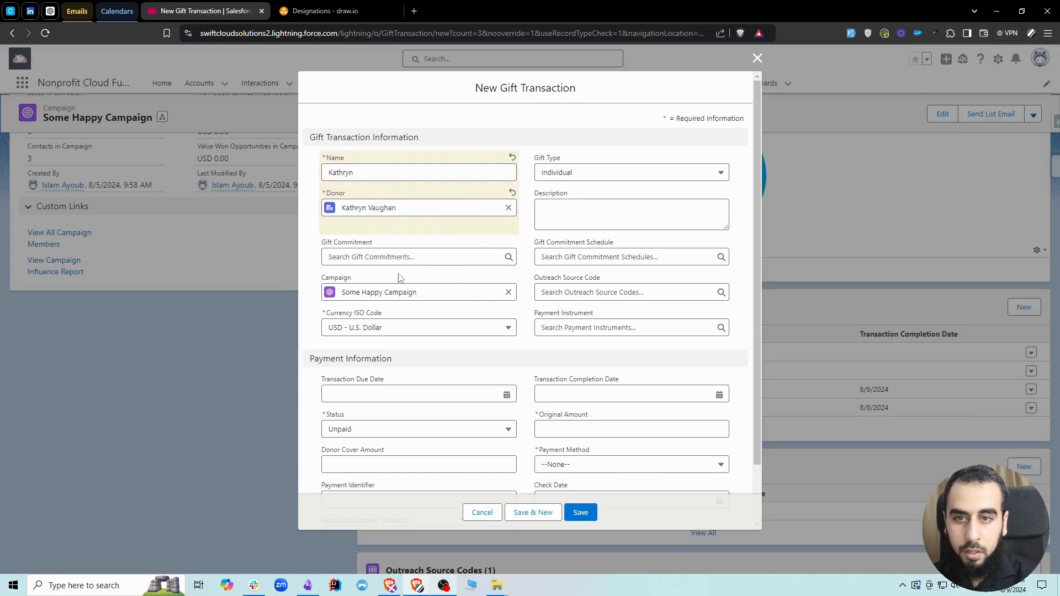
# Set the original amount to 45, status to Paid, payment method to ACH and completion date to 8/9/2024, and save the gift transaction.
pyautogui.scroll(-1, 401, 278)
pyautogui.click(566, 361)
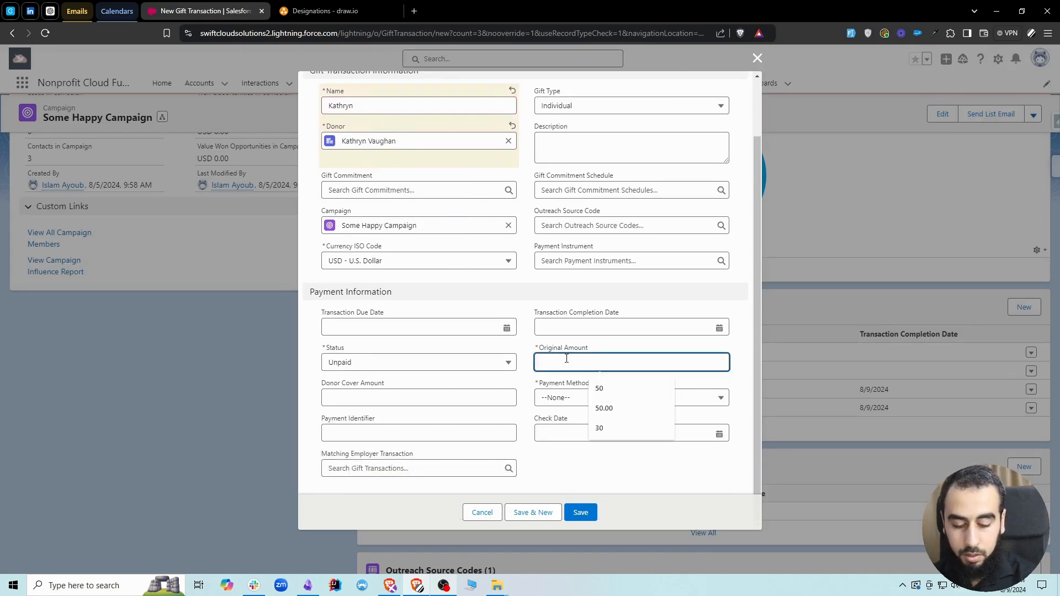
pyautogui.write('45')
pyautogui.click(425, 362)
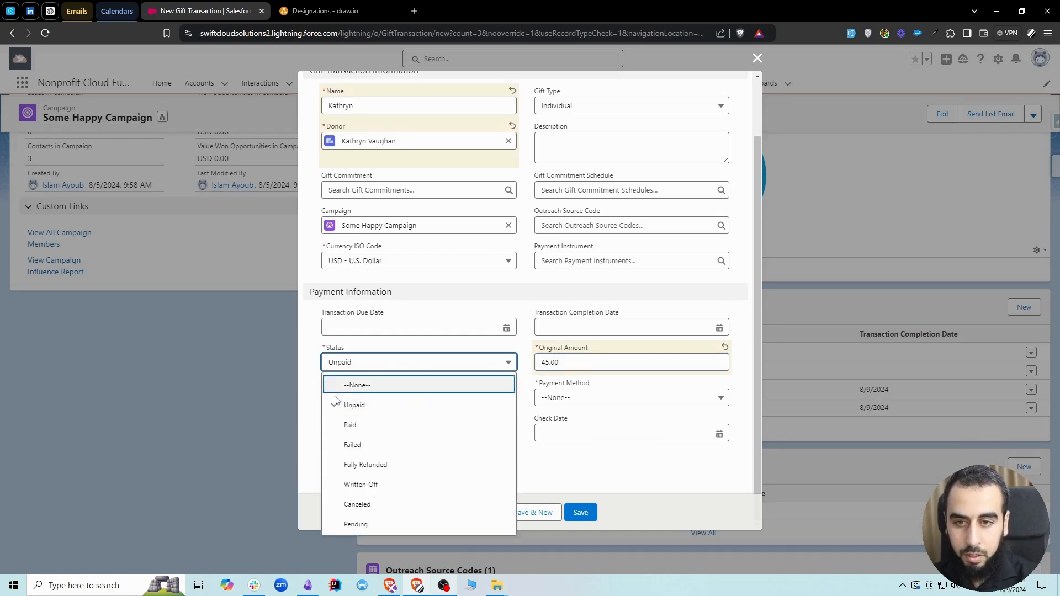
pyautogui.click(351, 424)
pyautogui.click(573, 397)
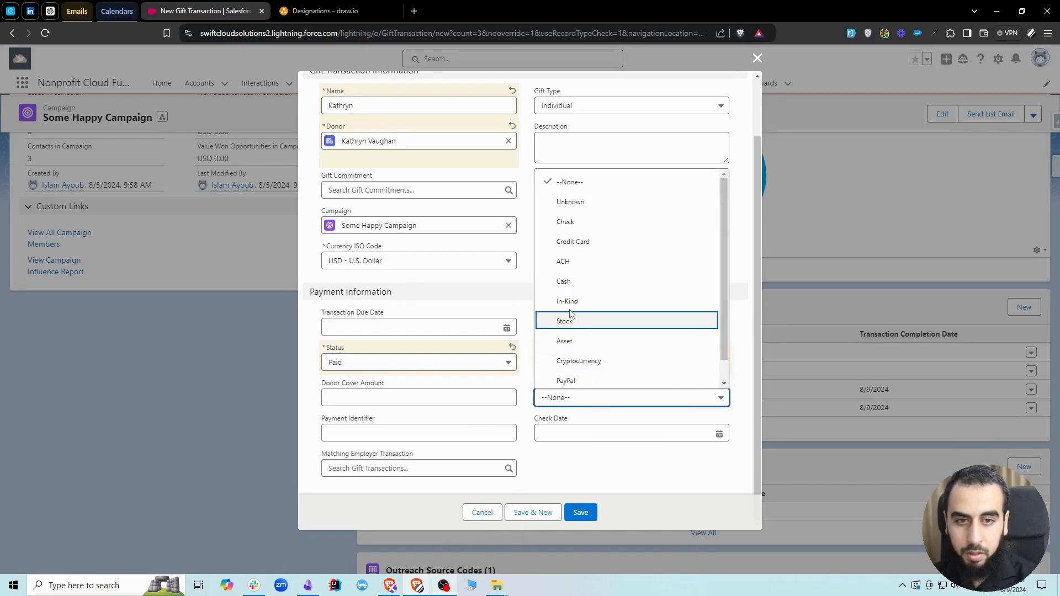
pyautogui.click(565, 262)
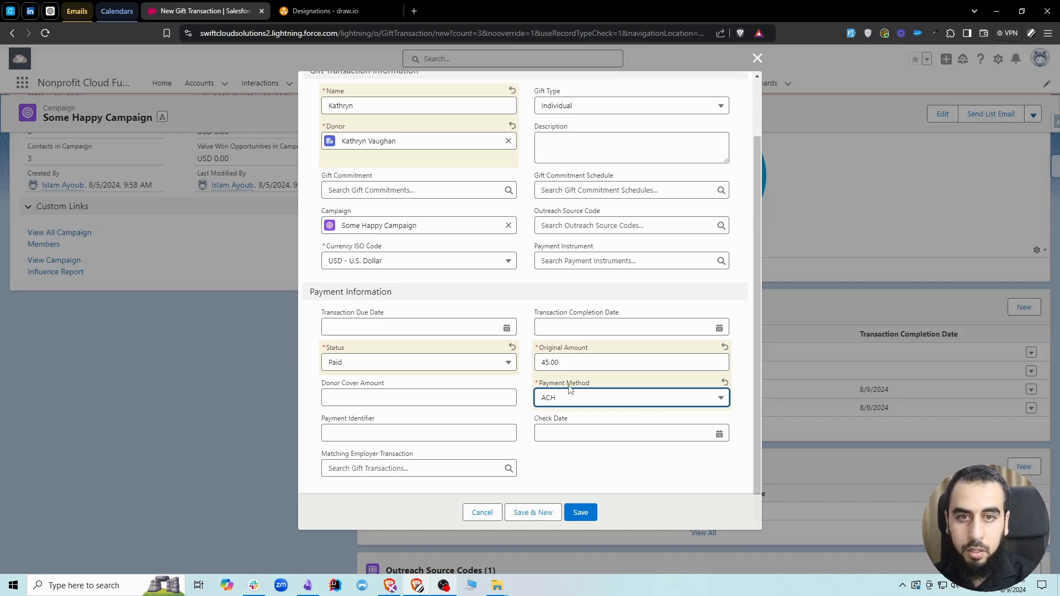
pyautogui.click(635, 327)
pyautogui.click(695, 410)
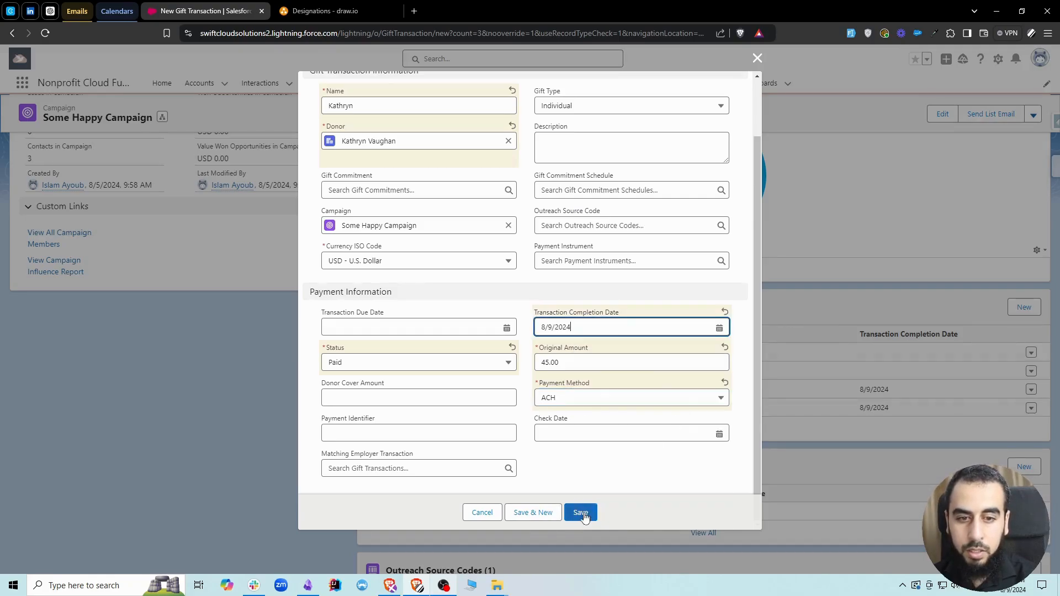
pyautogui.click(581, 513)
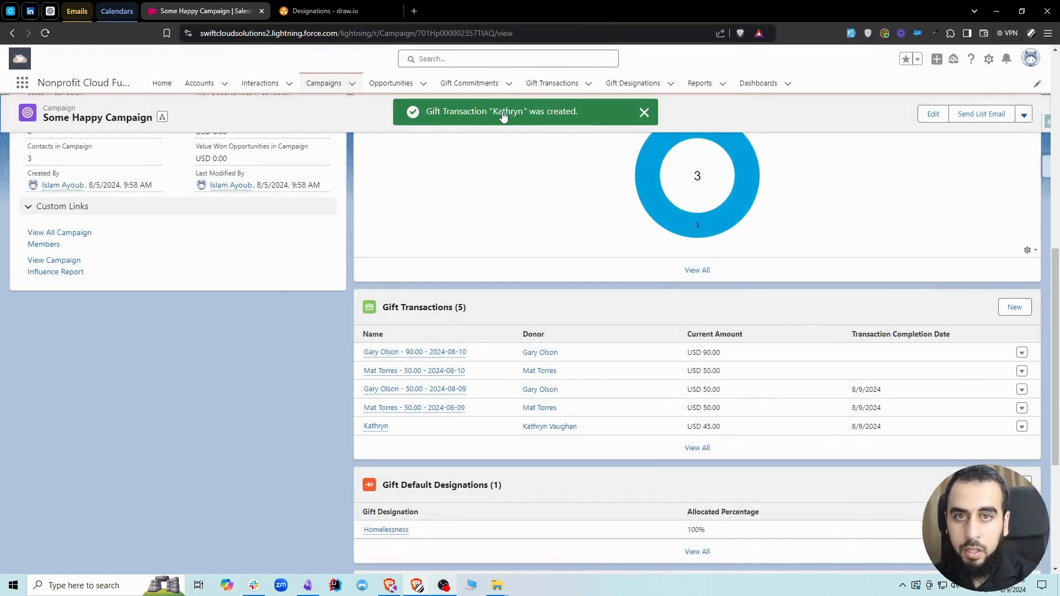
# Open the newly created gift transaction and check its related designations and the Campaign field in its details.
pyautogui.click(508, 114)
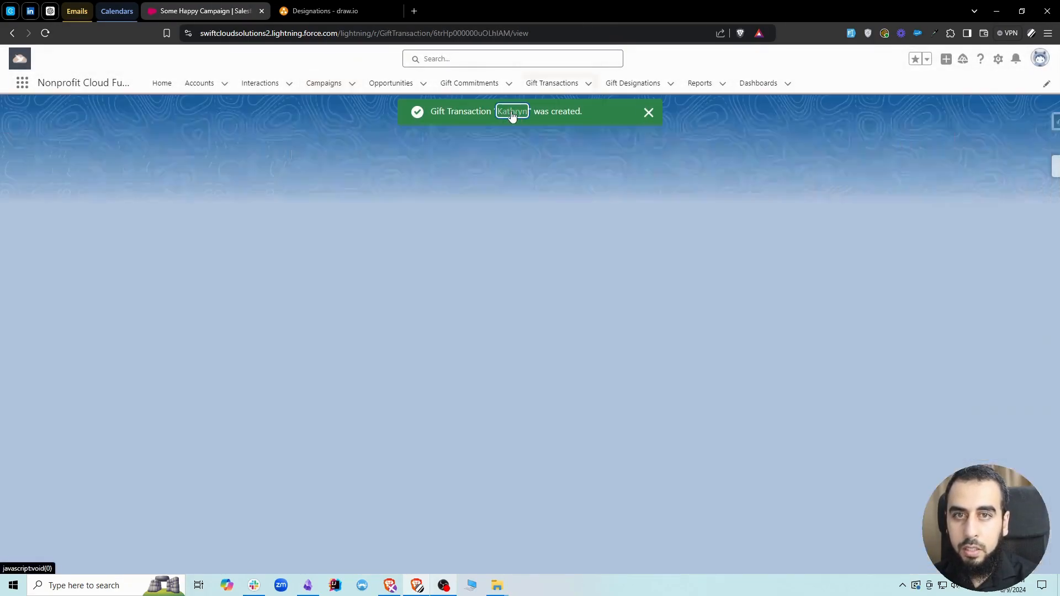
pyautogui.click(51, 214)
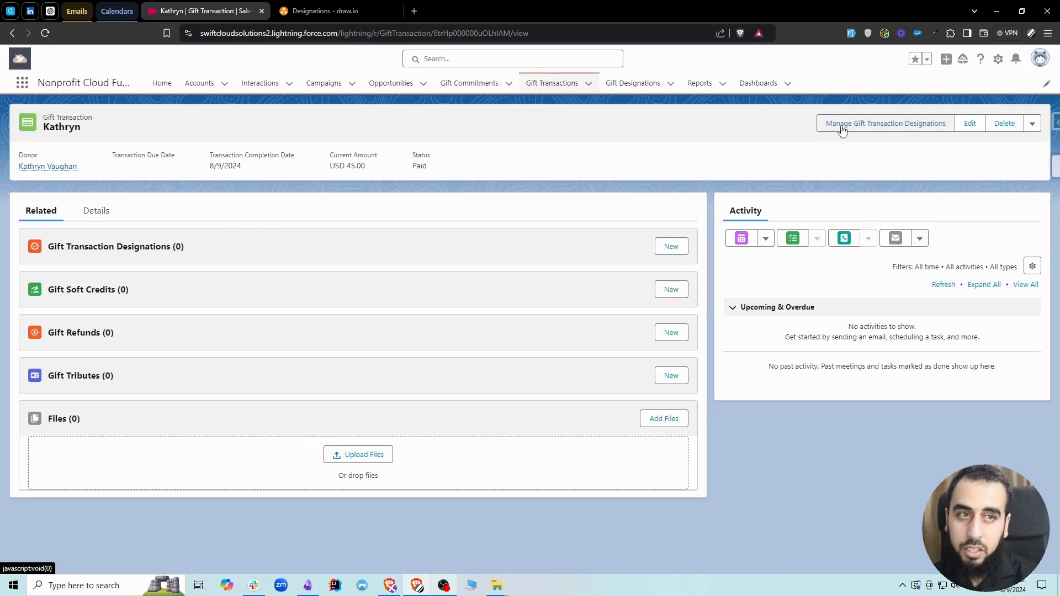
pyautogui.click(112, 208)
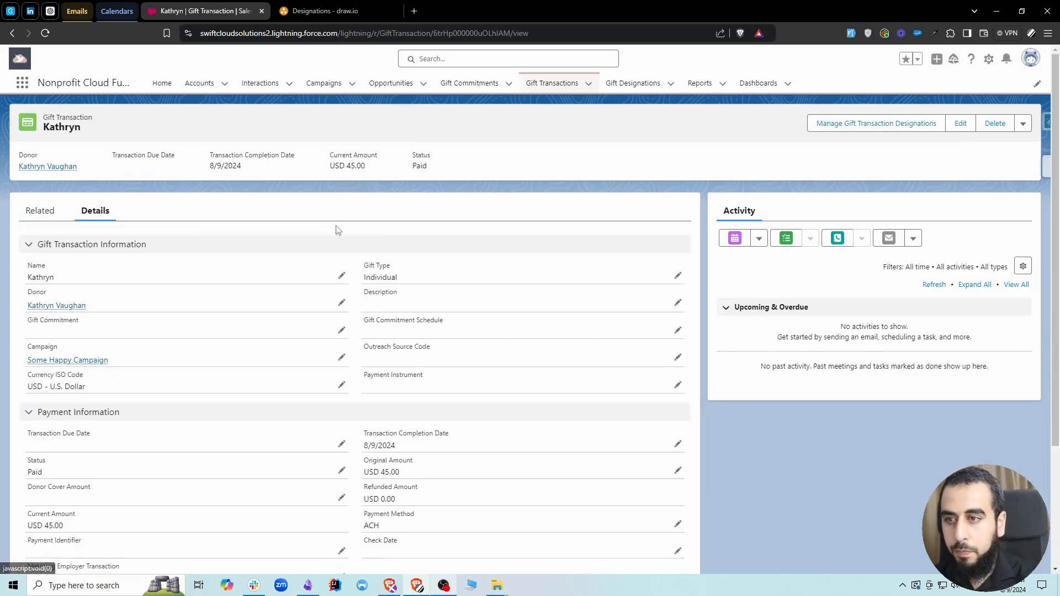
pyautogui.moveTo(61, 347); pyautogui.dragTo(27, 348)
# Open the transaction's gift designation management, save the prefilled Homelessness allocation of 100%, and view the related designations.
pyautogui.click(855, 124)
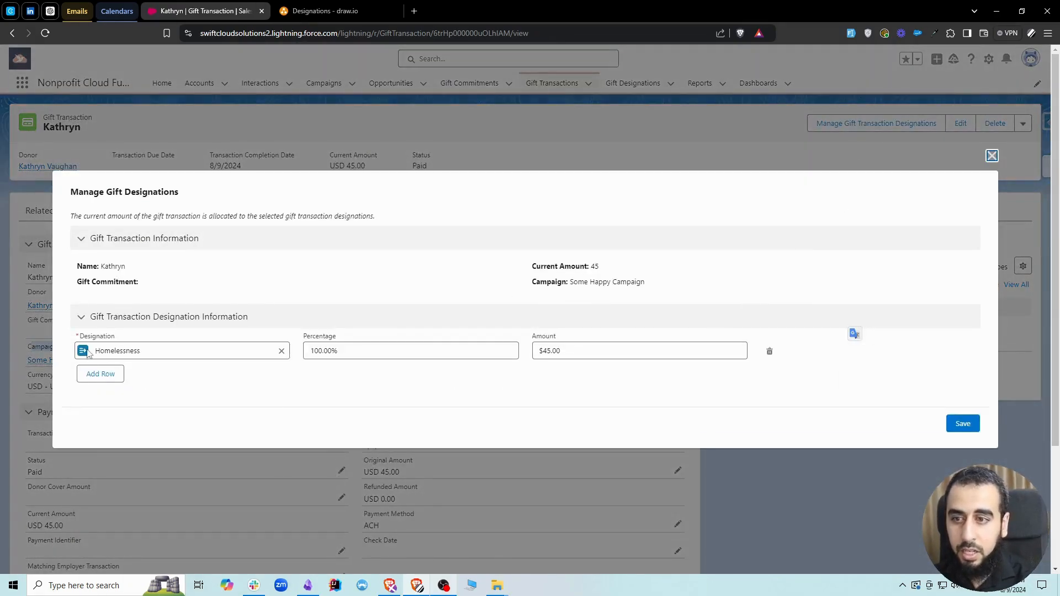
pyautogui.moveTo(105, 351); pyautogui.dragTo(165, 351)
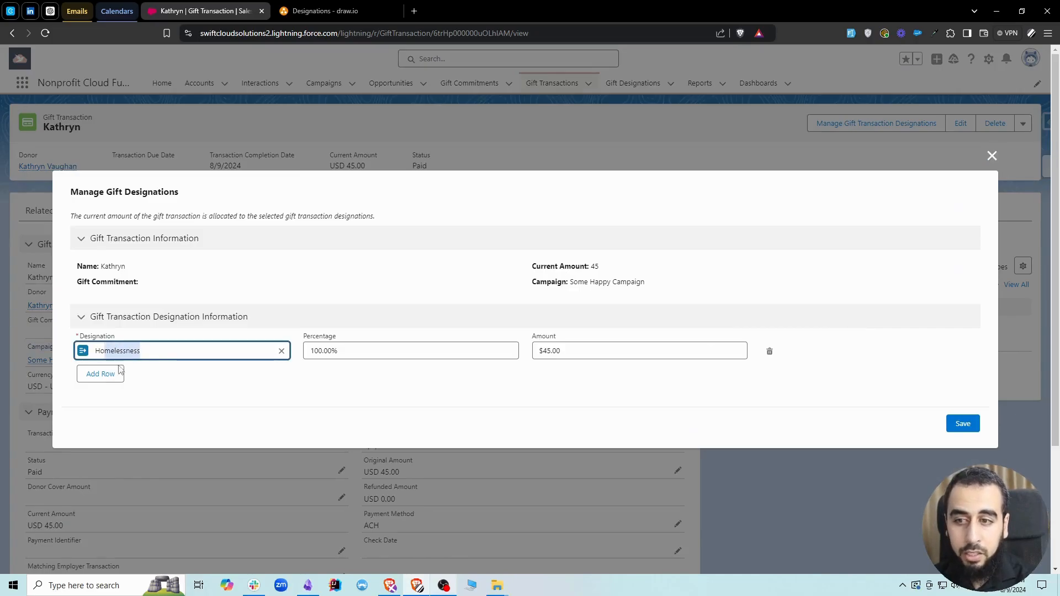
pyautogui.click(205, 380)
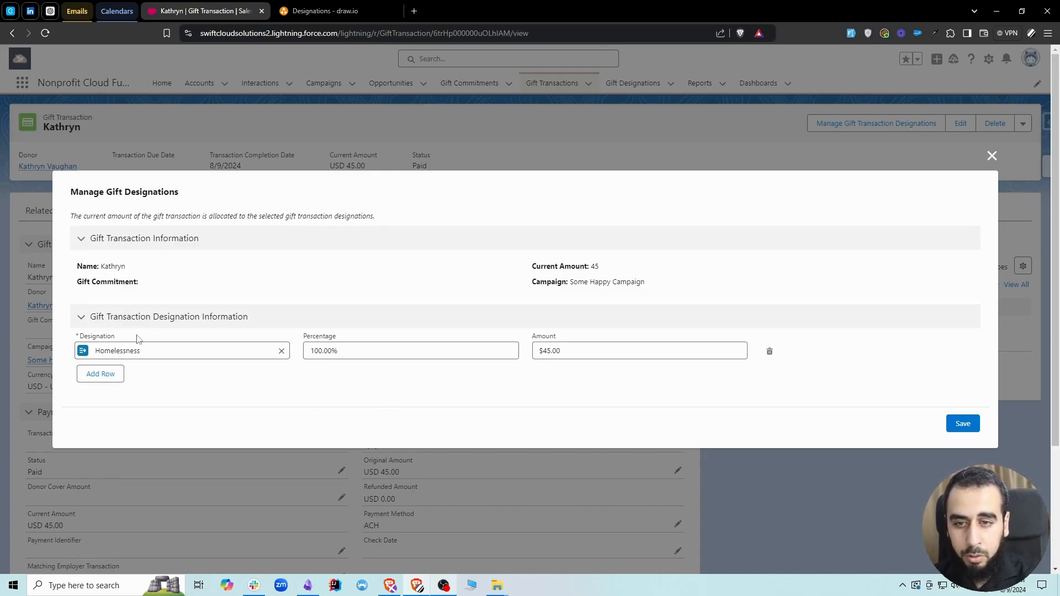
pyautogui.click(968, 424)
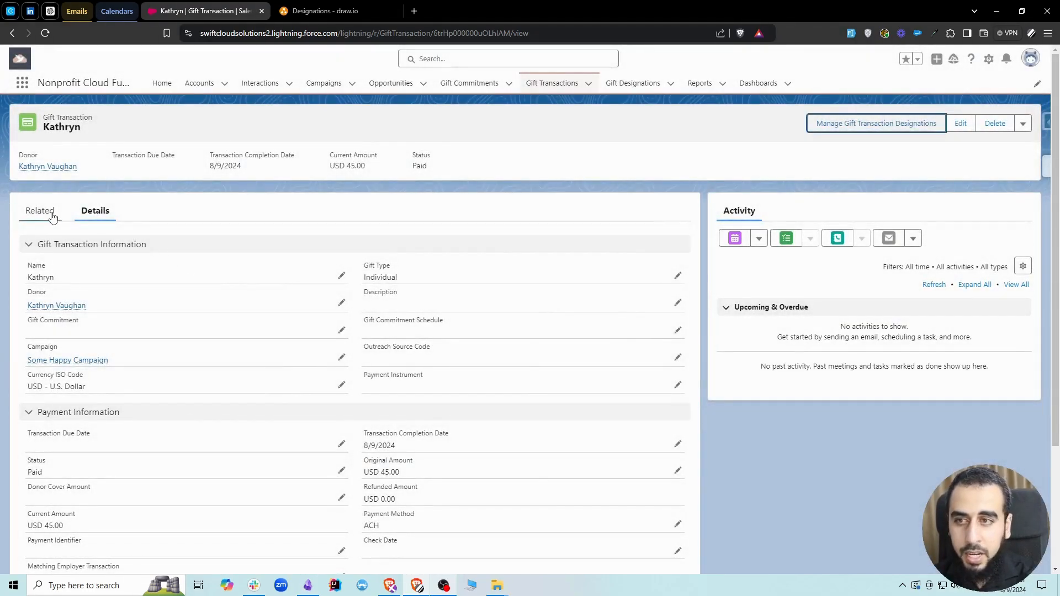
pyautogui.click(40, 211)
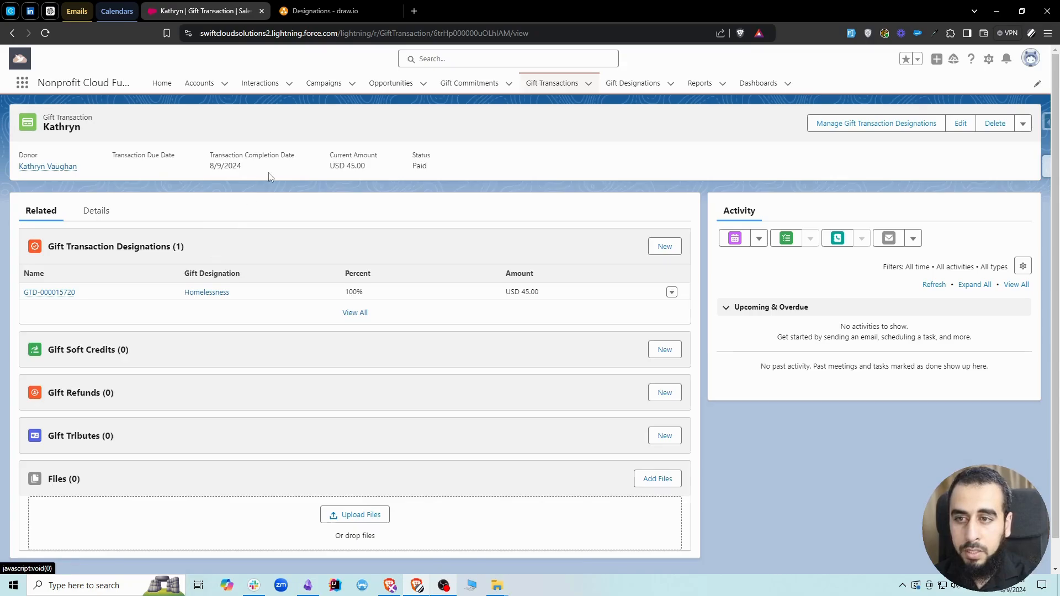
# Switch to the Designations diagram in draw.io to review the order in which designations are inherited.
pyautogui.click(335, 7)
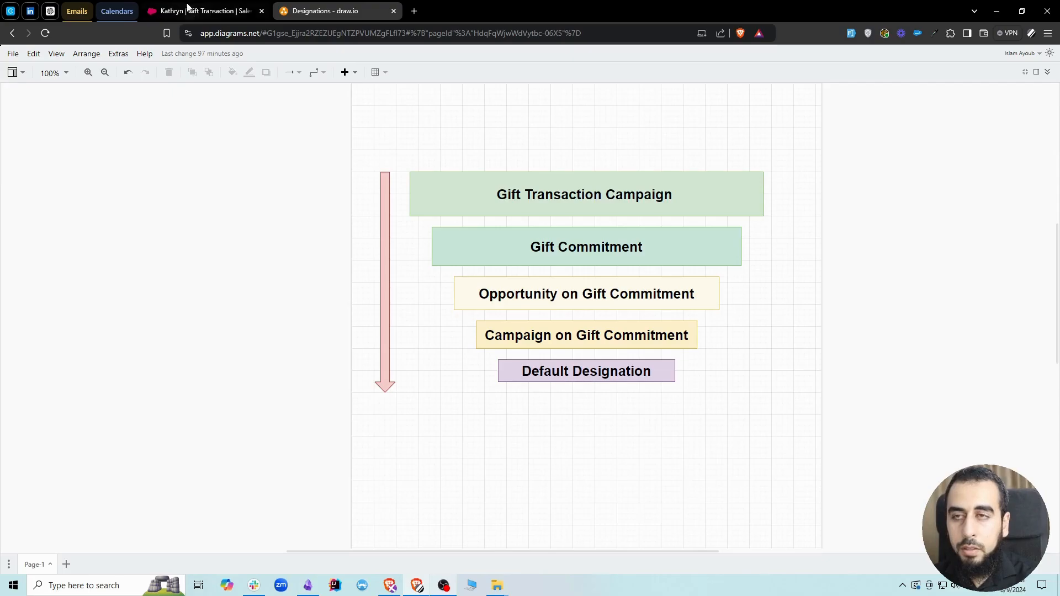
# Review the designation inheritance order in the diagram, selecting each level in turn from Gift Transaction Campaign to Default Designation, and clear the selection.
pyautogui.click(232, 8)
pyautogui.click(312, 6)
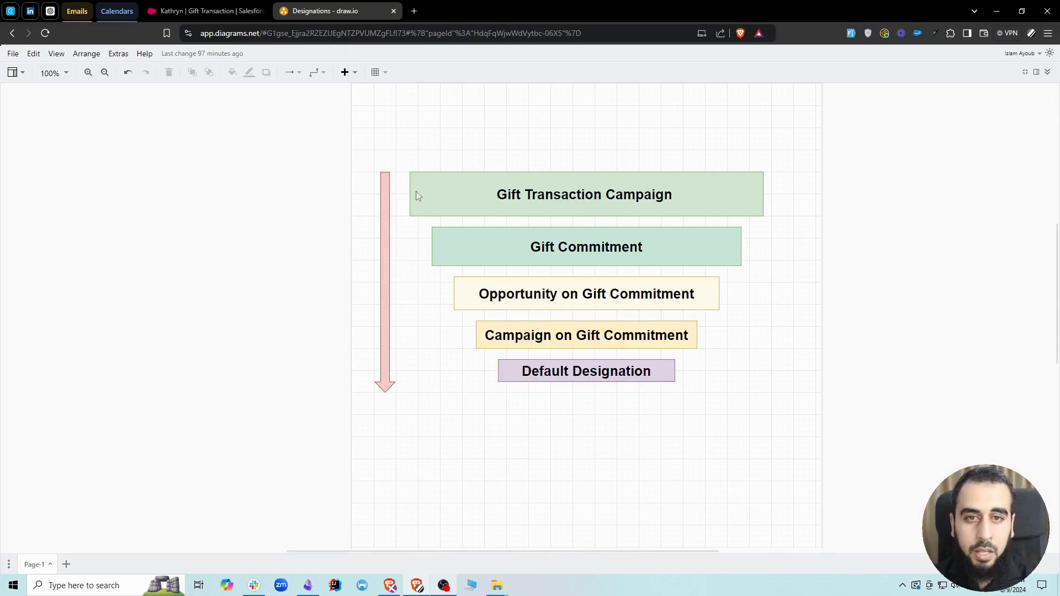
pyautogui.click(602, 197)
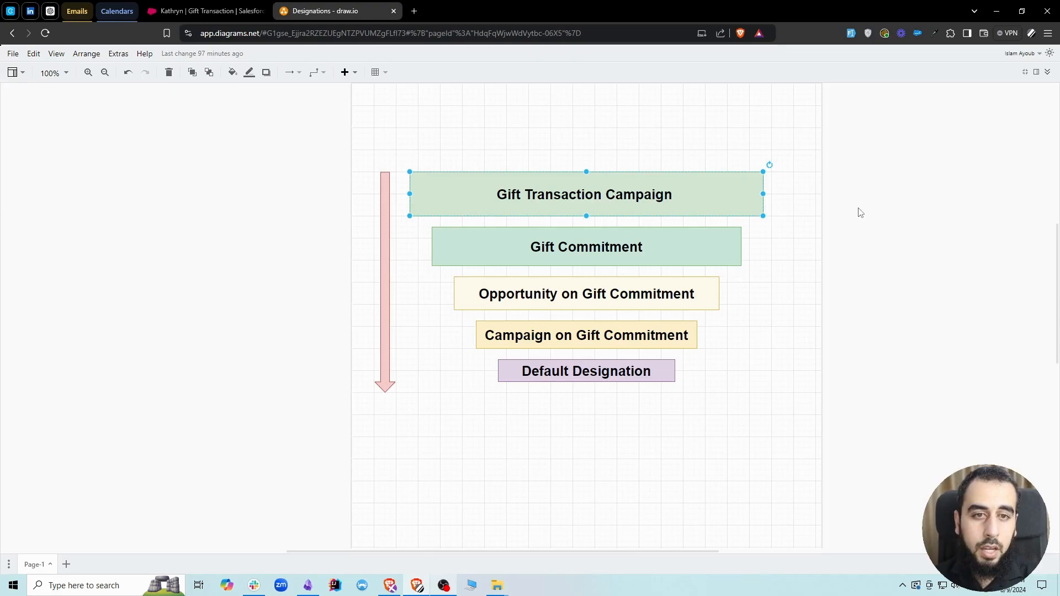
pyautogui.click(679, 248)
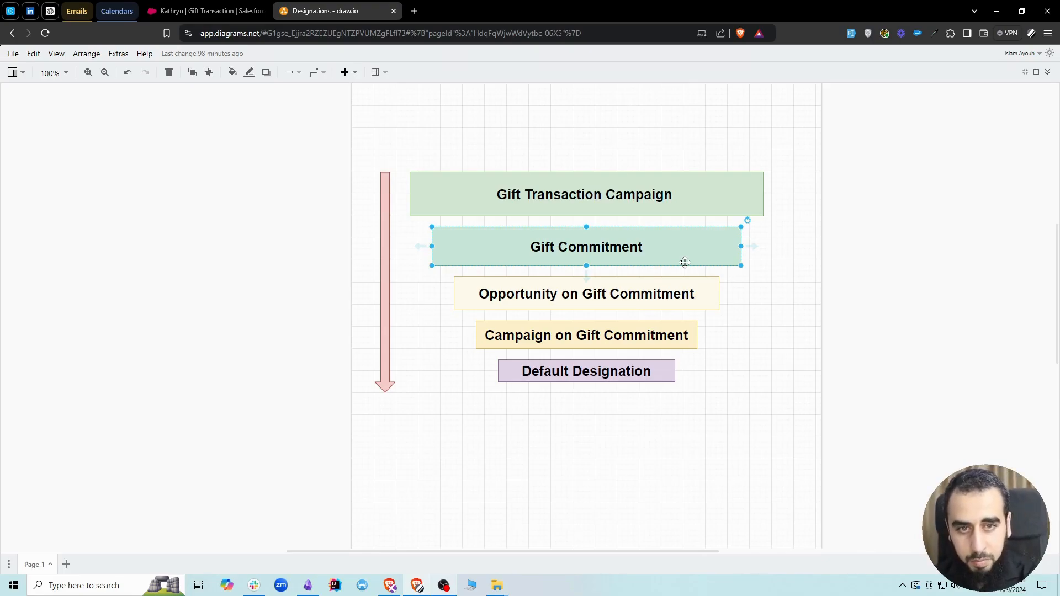
pyautogui.click(660, 293)
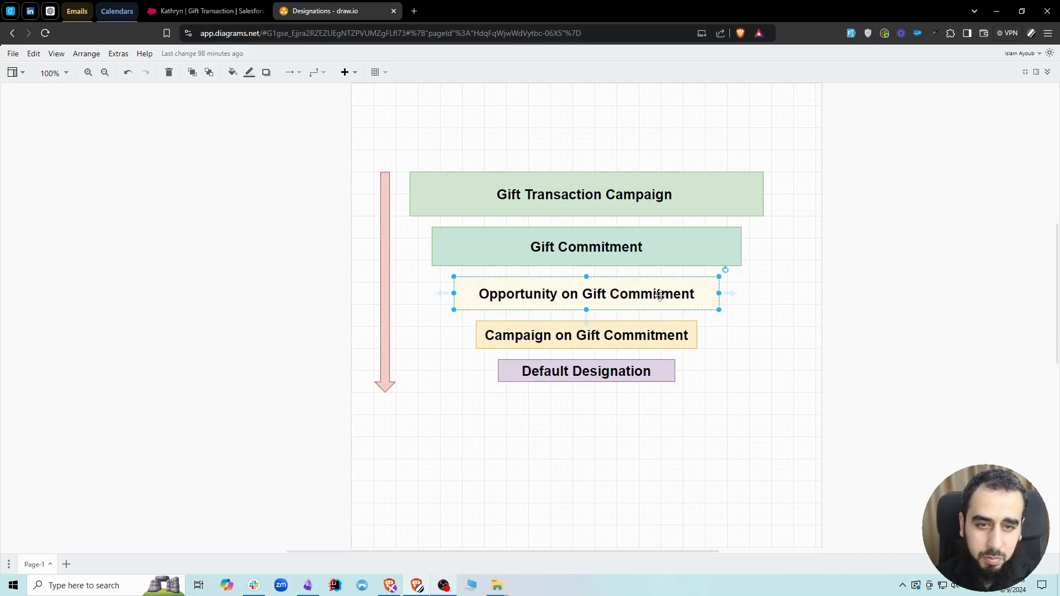
pyautogui.click(640, 341)
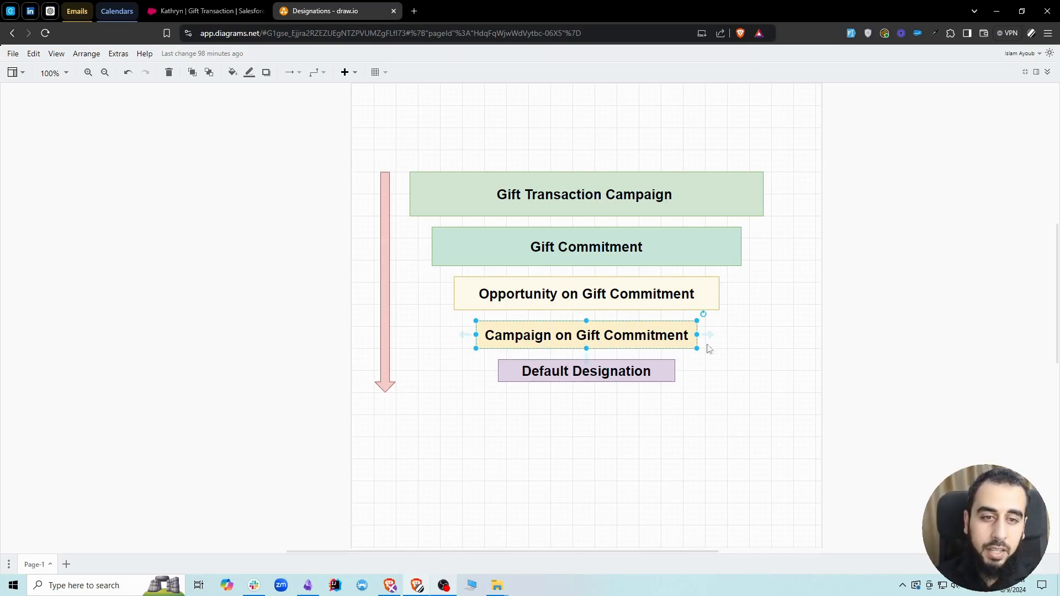
pyautogui.click(586, 369)
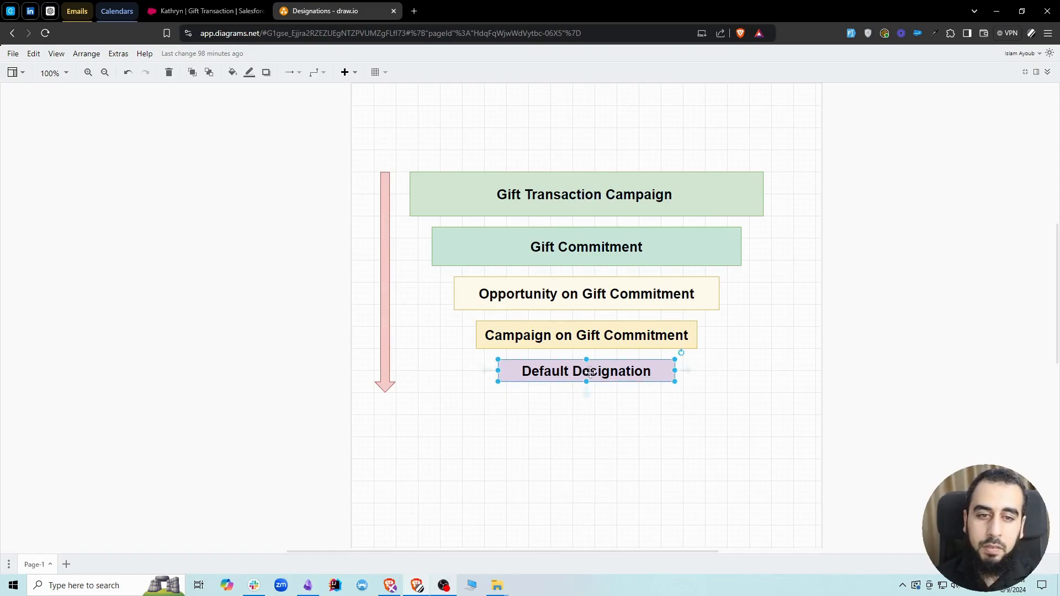
pyautogui.click(765, 366)
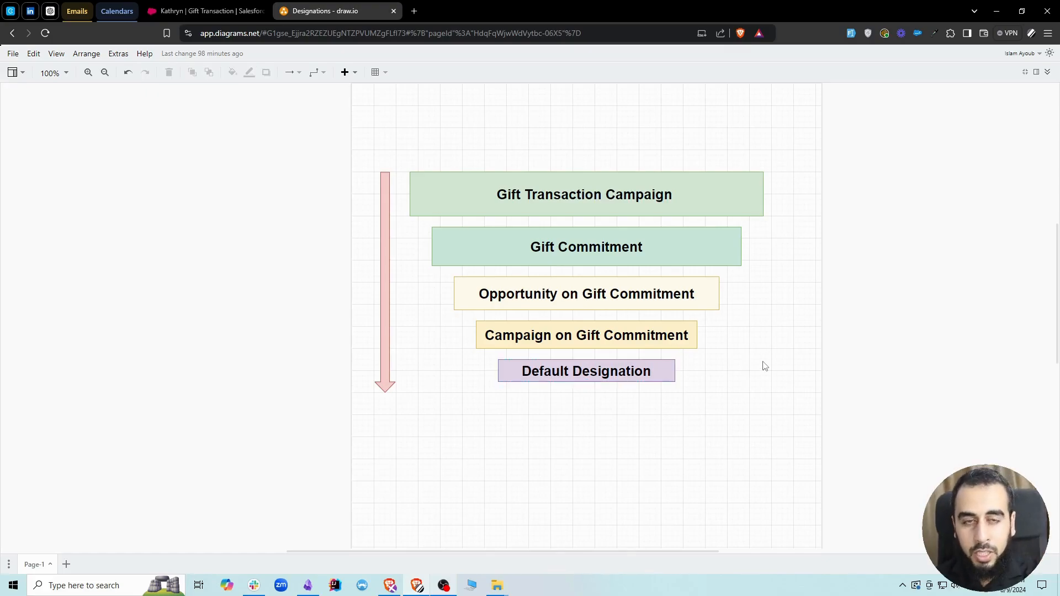